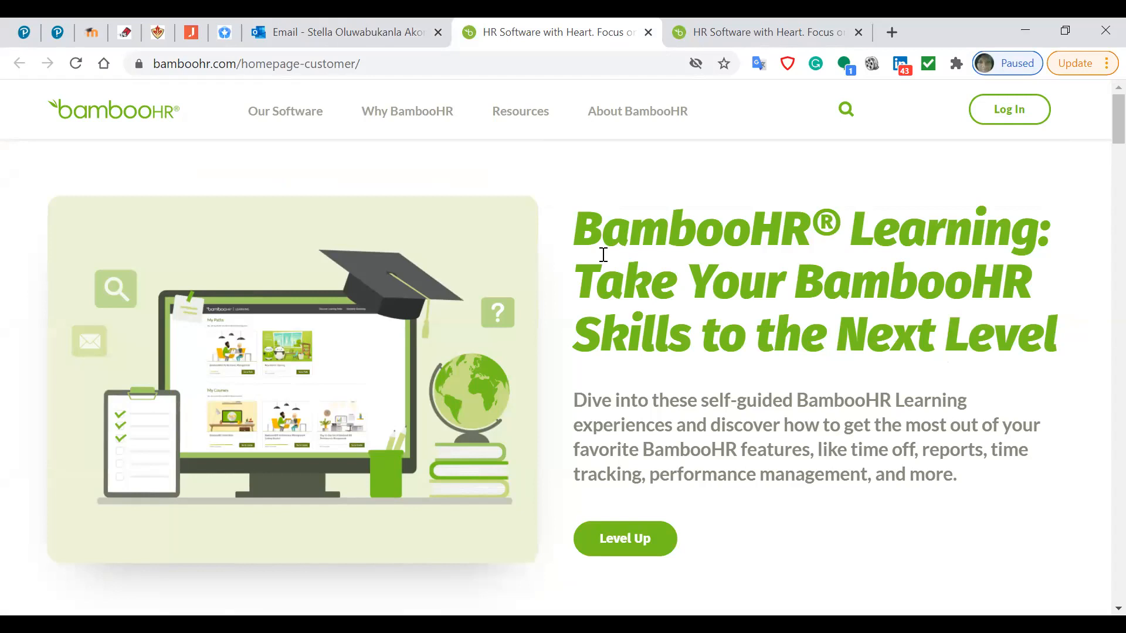
- Log in to the Assiniboine BambooHR domain with the filled-in account e-mail and password, and look over the Home dashboard
{"action": "left_click", "coordinate": [1015, 115]}
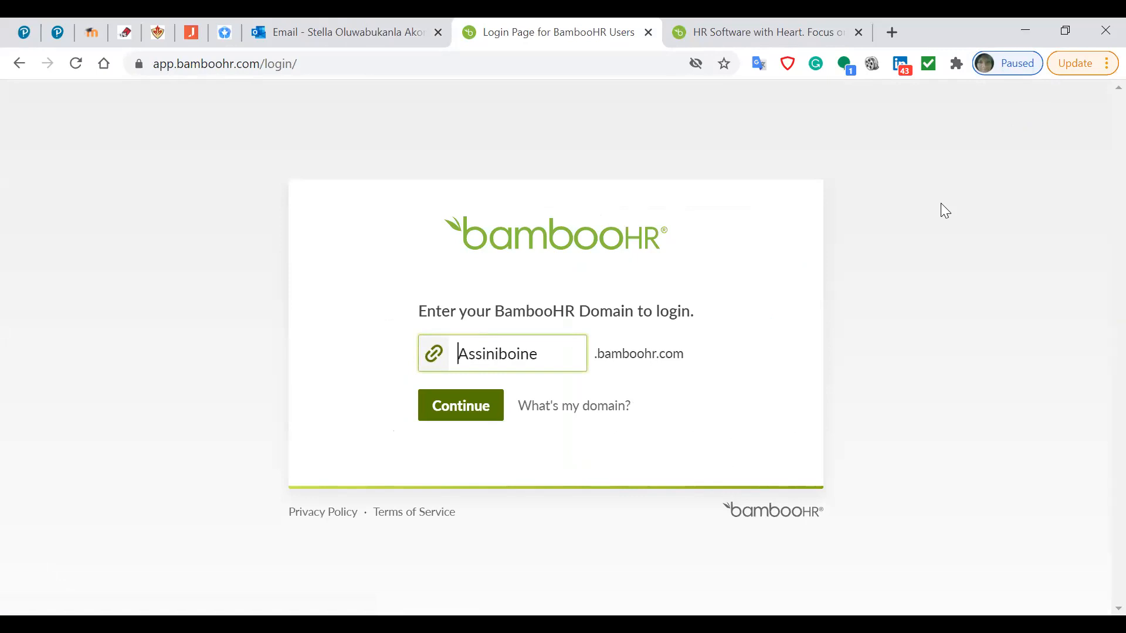
{"action": "left_click", "coordinate": [458, 407]}
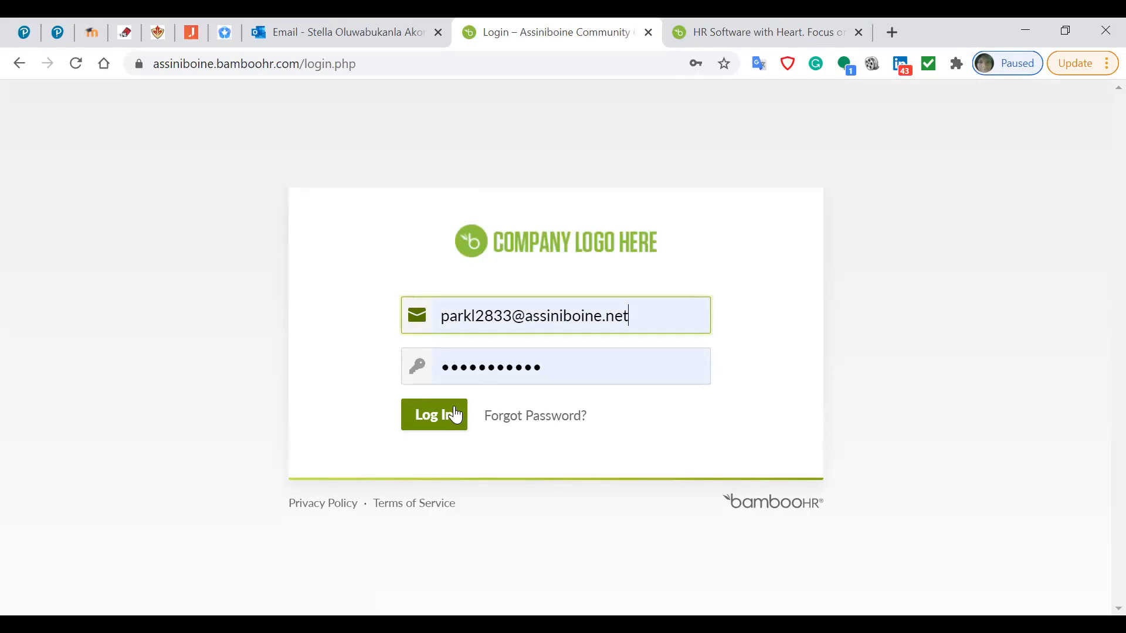
{"action": "left_click", "coordinate": [435, 423]}
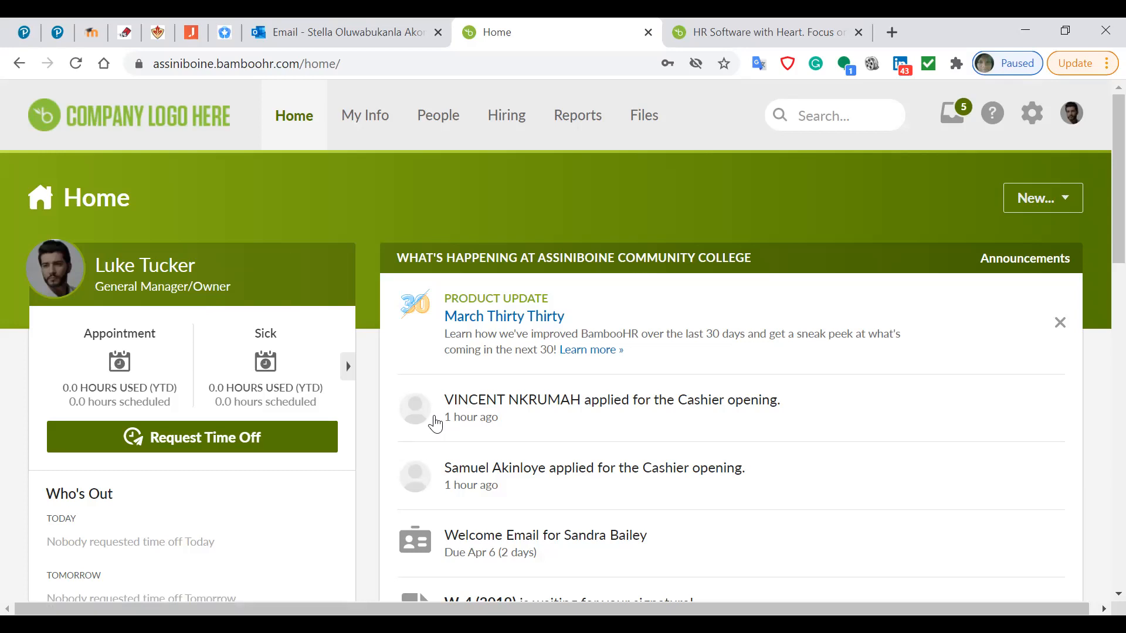
{"action": "mouse_move", "coordinate": [436, 423]}
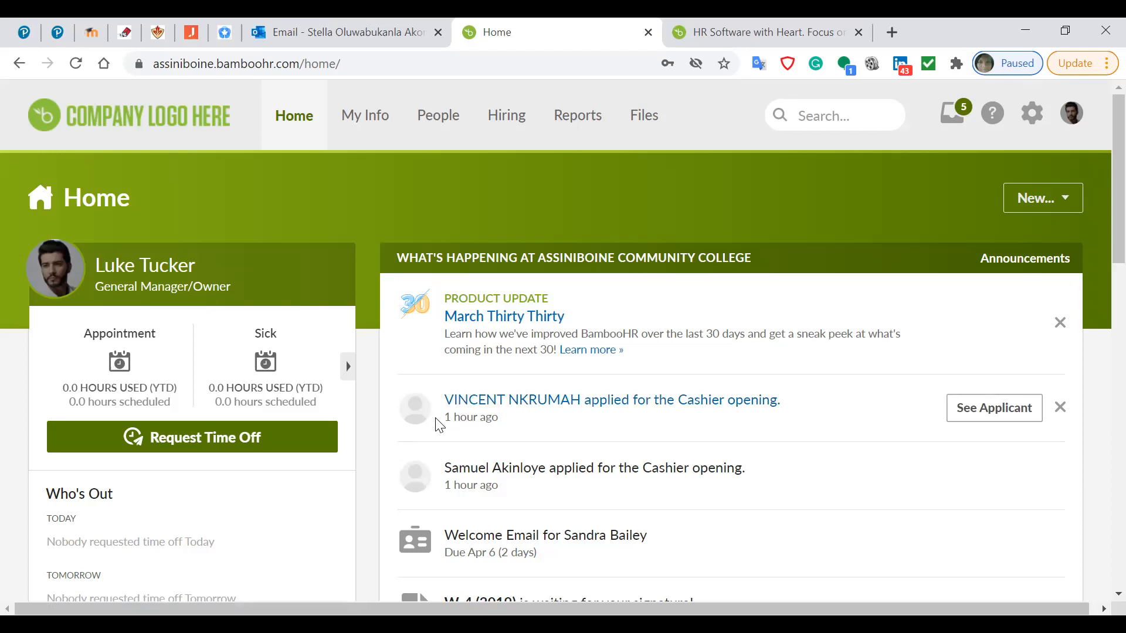
{"action": "scroll", "coordinate": [436, 425], "scroll_direction": "down", "scroll_amount": 7}
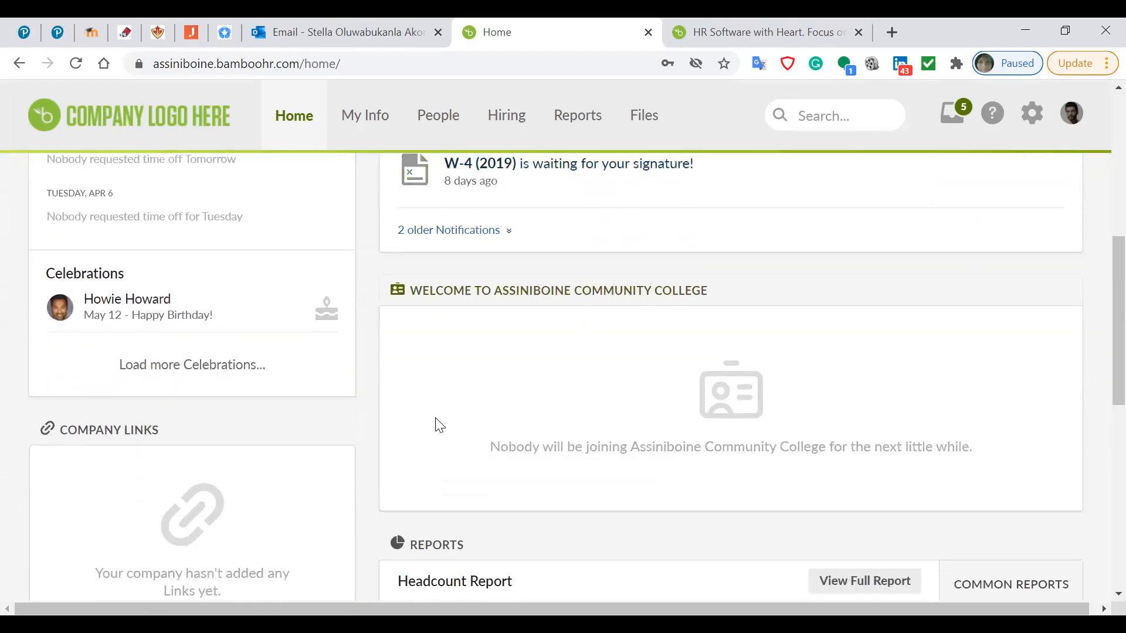
{"action": "scroll", "coordinate": [440, 425], "scroll_direction": "down", "scroll_amount": 9}
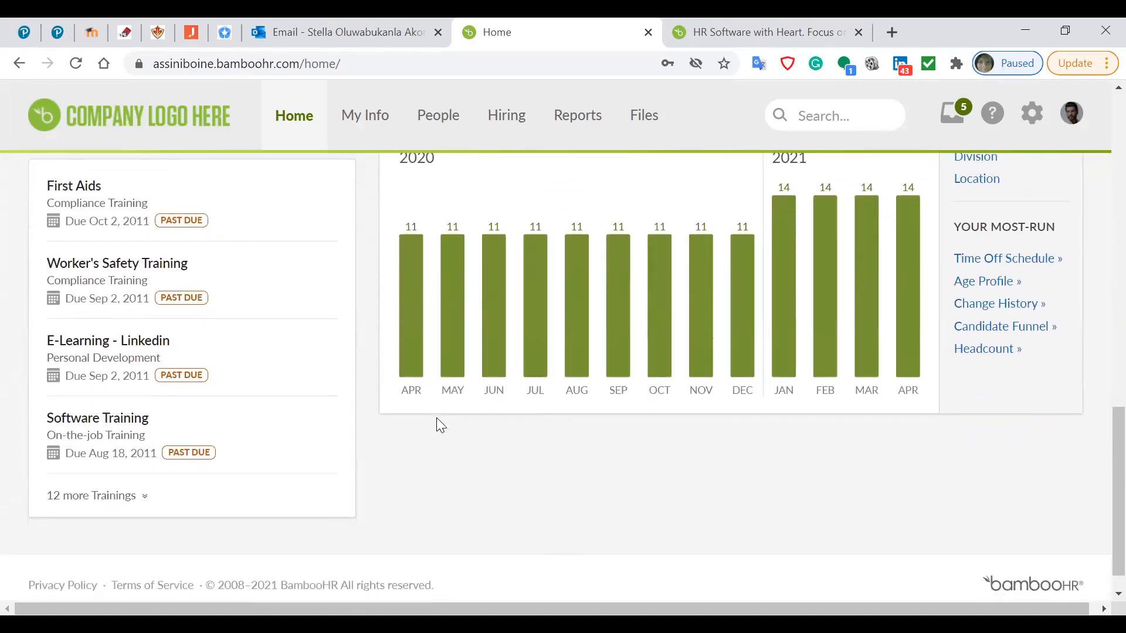
{"action": "scroll", "coordinate": [436, 419], "scroll_direction": "up", "scroll_amount": 15}
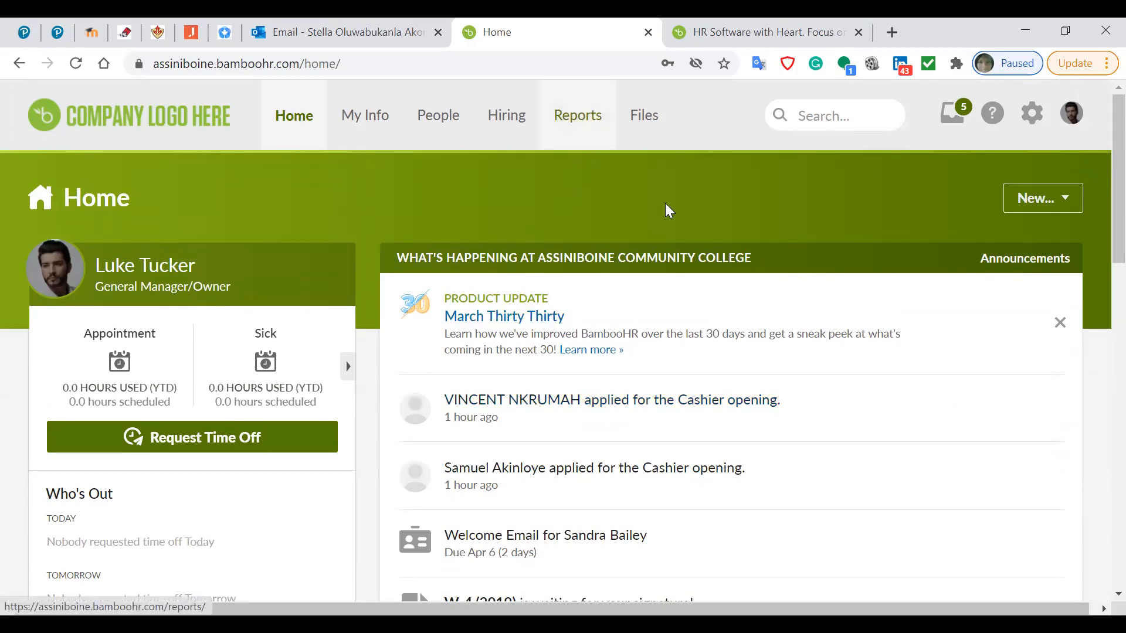
- Open the account settings and go to the Onboarding section's task list
{"action": "left_click", "coordinate": [1031, 119]}
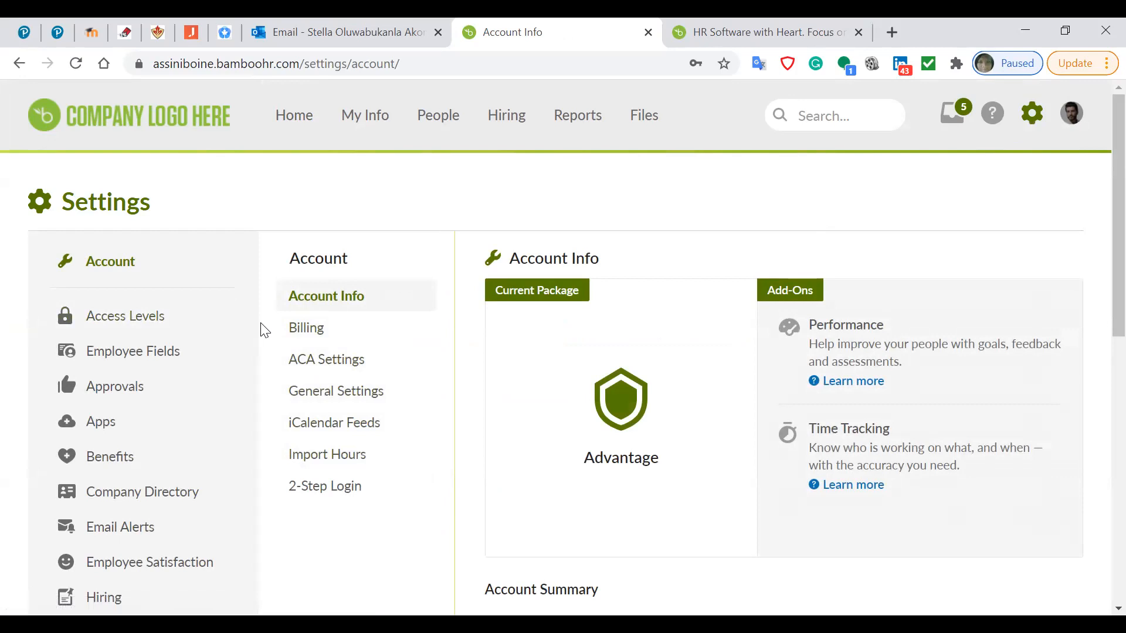
{"action": "scroll", "coordinate": [263, 337], "scroll_direction": "down", "scroll_amount": 1}
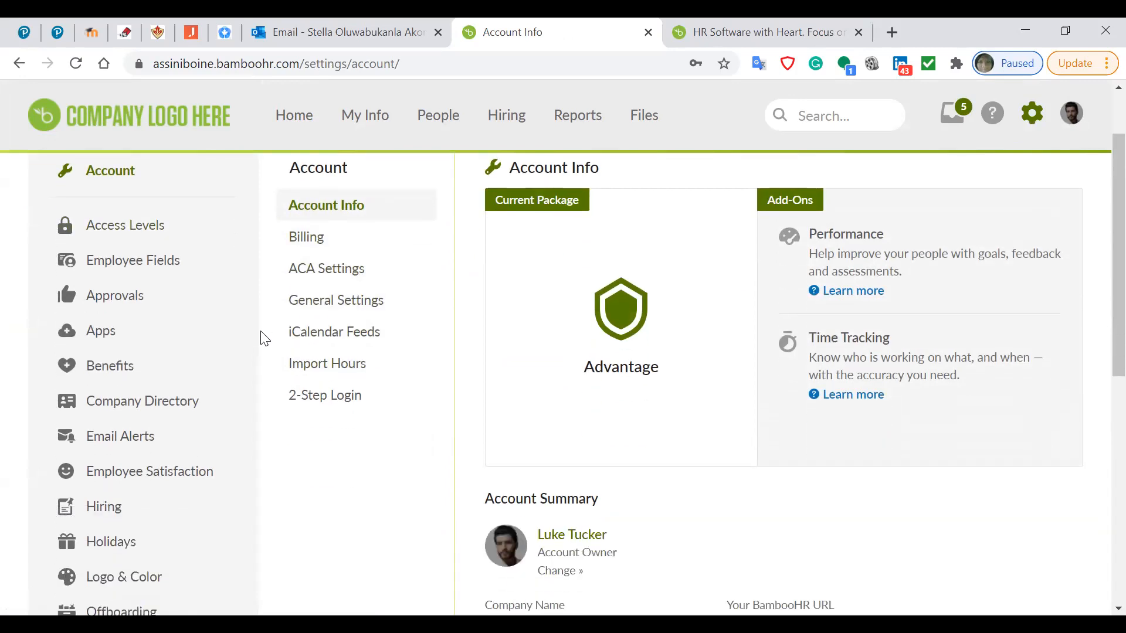
{"action": "scroll", "coordinate": [264, 338], "scroll_direction": "down", "scroll_amount": 1}
{"action": "scroll", "coordinate": [263, 338], "scroll_direction": "down", "scroll_amount": 3}
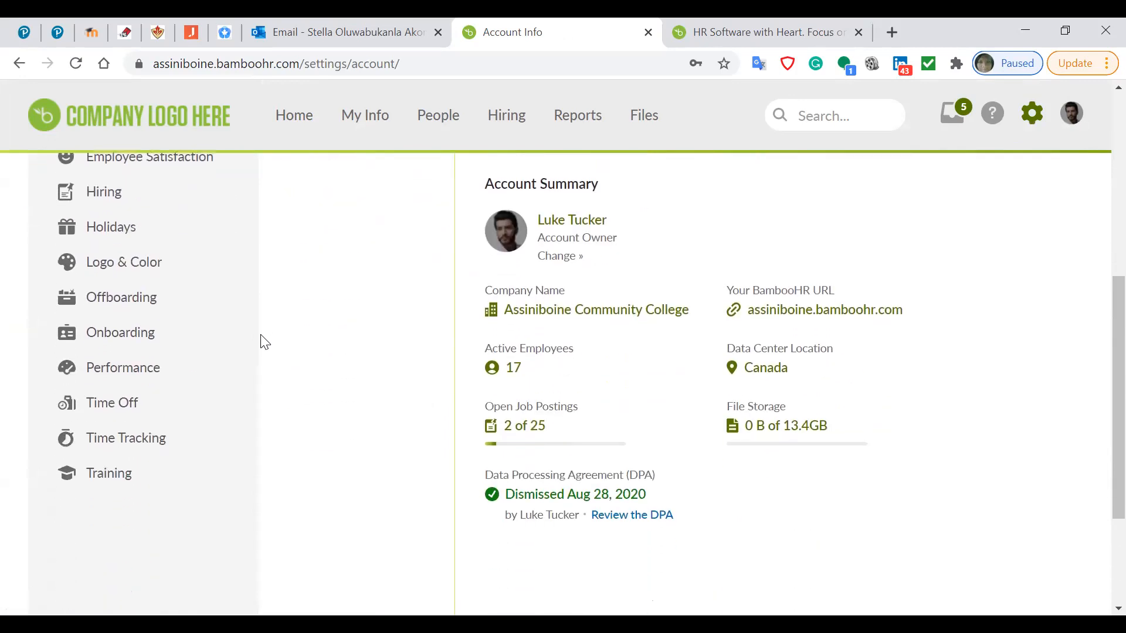
{"action": "scroll", "coordinate": [322, 331], "scroll_direction": "up", "scroll_amount": 5}
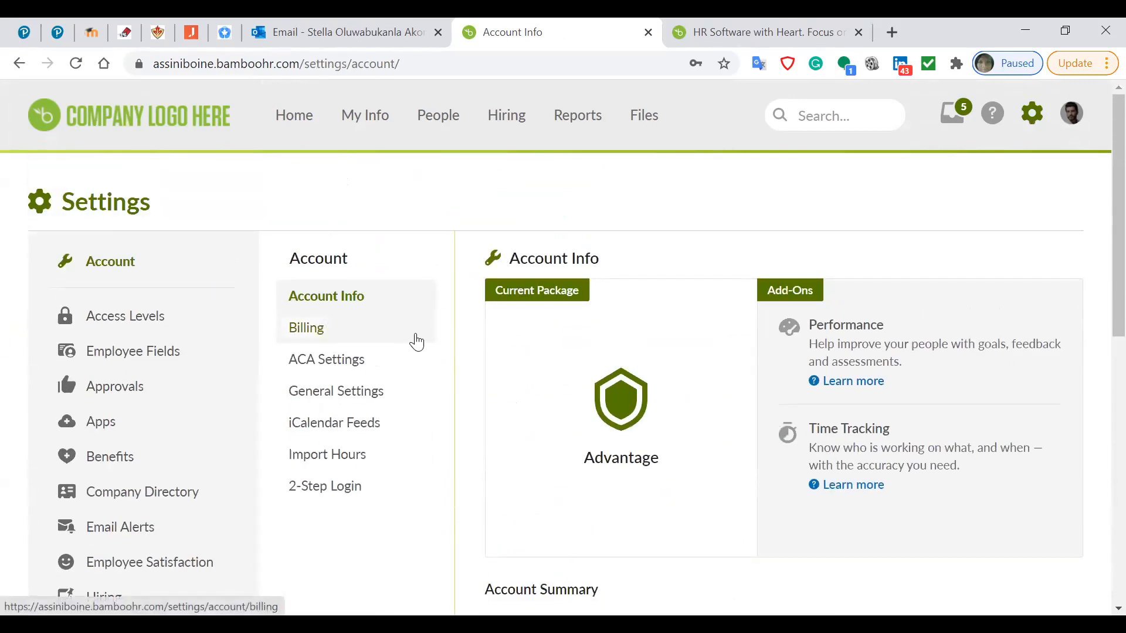
{"action": "scroll", "coordinate": [416, 342], "scroll_direction": "down", "scroll_amount": 5}
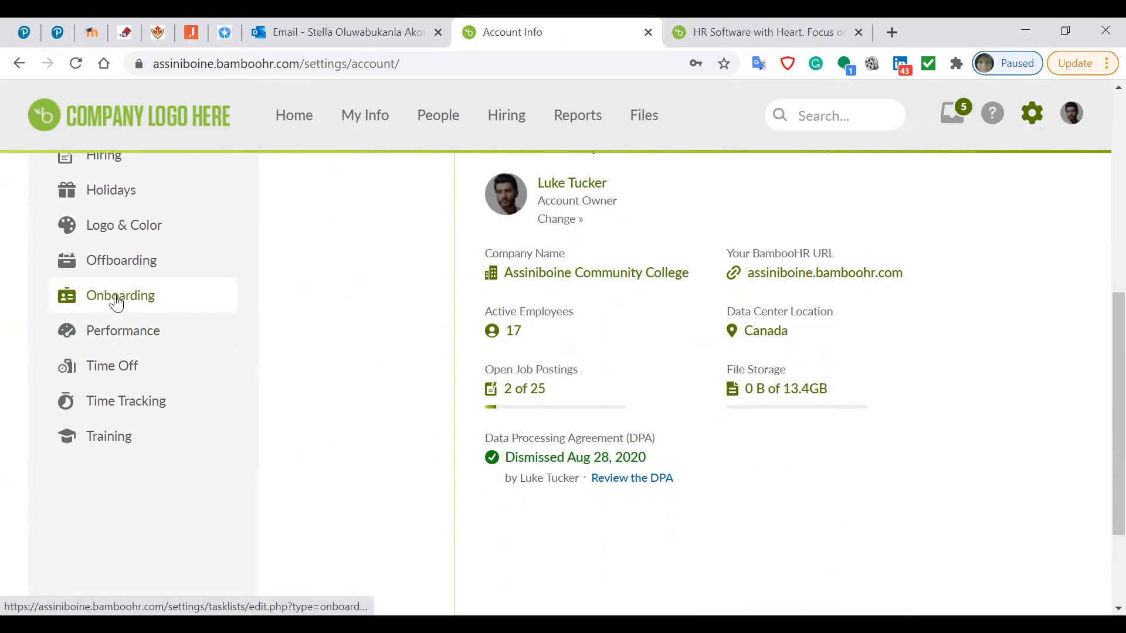
{"action": "scroll", "coordinate": [392, 319], "scroll_direction": "up", "scroll_amount": 3}
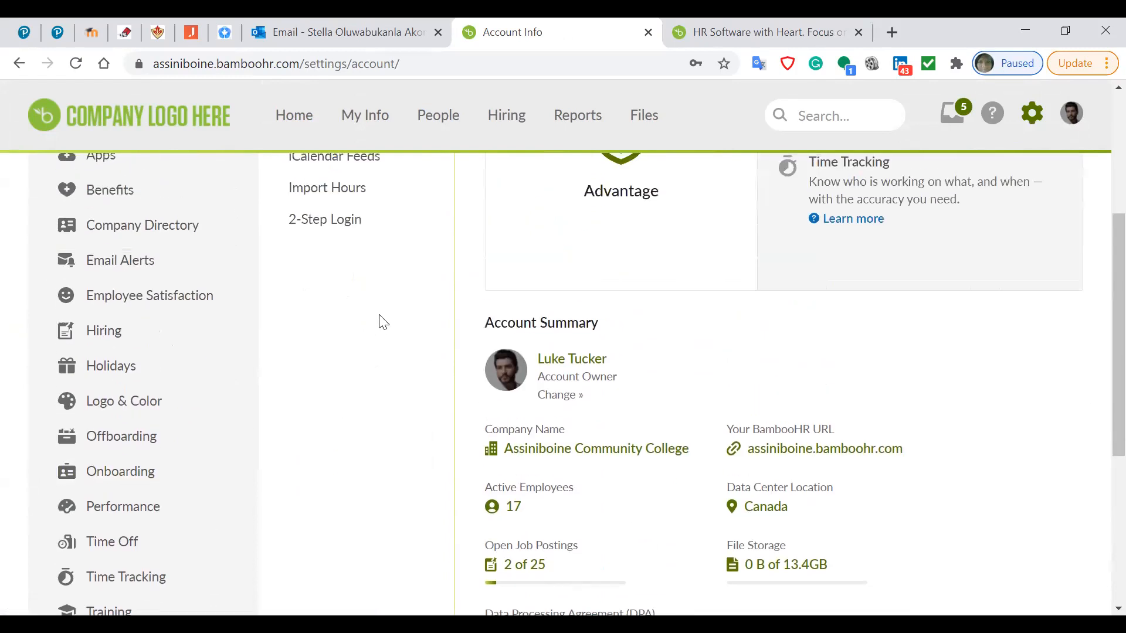
{"action": "scroll", "coordinate": [174, 449], "scroll_direction": "down", "scroll_amount": 3}
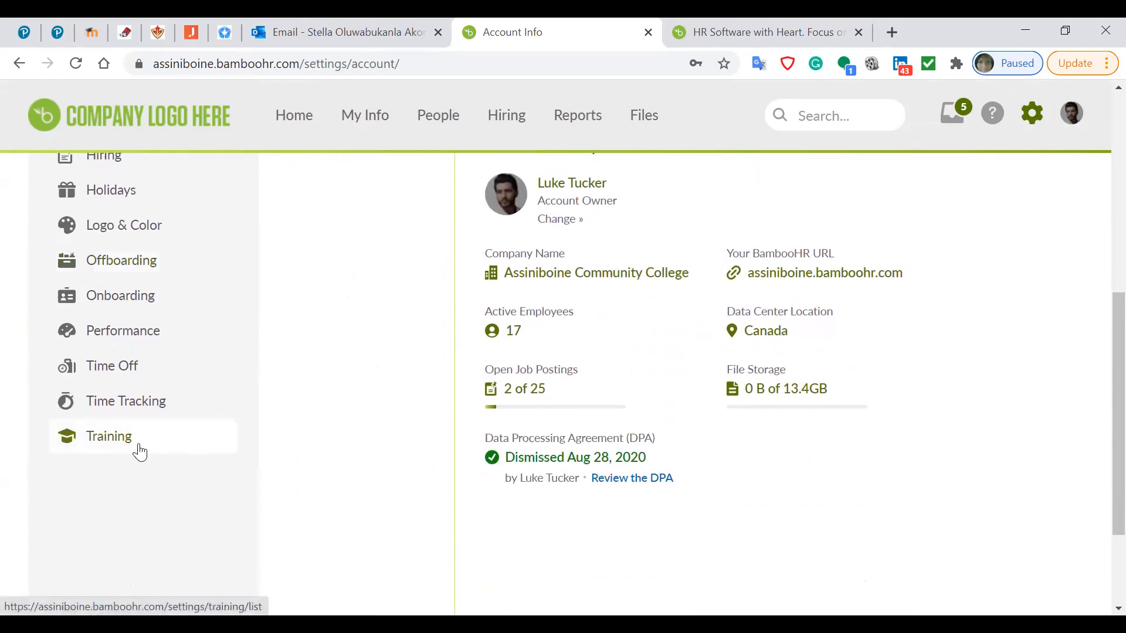
{"action": "left_click", "coordinate": [117, 300]}
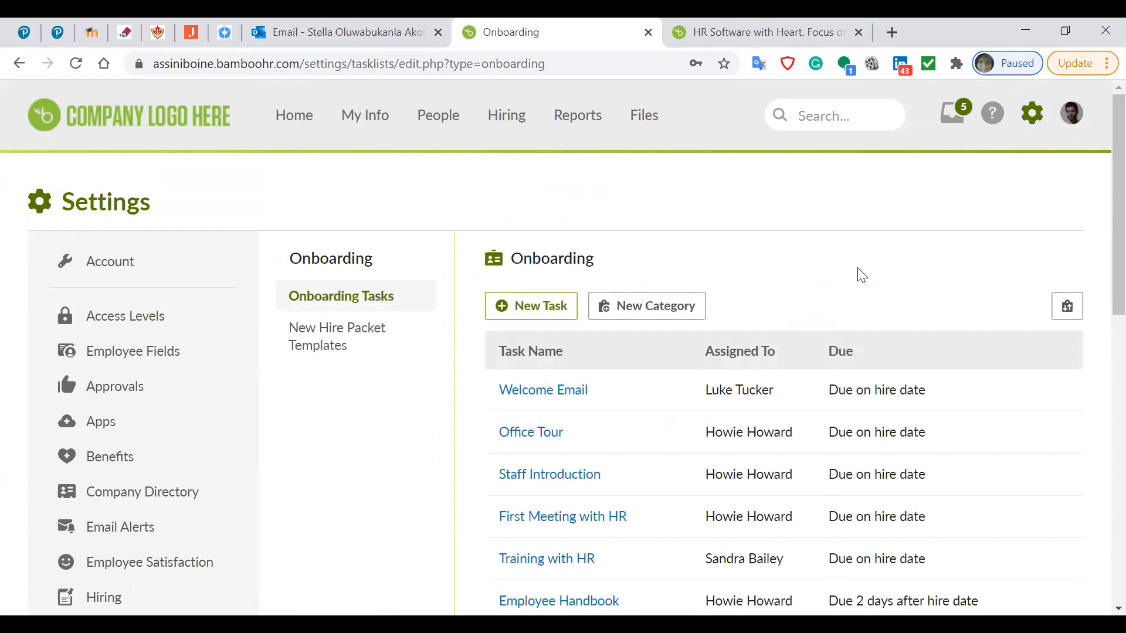
- Examine the onboarding tasks with their assignees, due dates and the First Day category
{"action": "scroll", "coordinate": [860, 274], "scroll_direction": "down", "scroll_amount": 5}
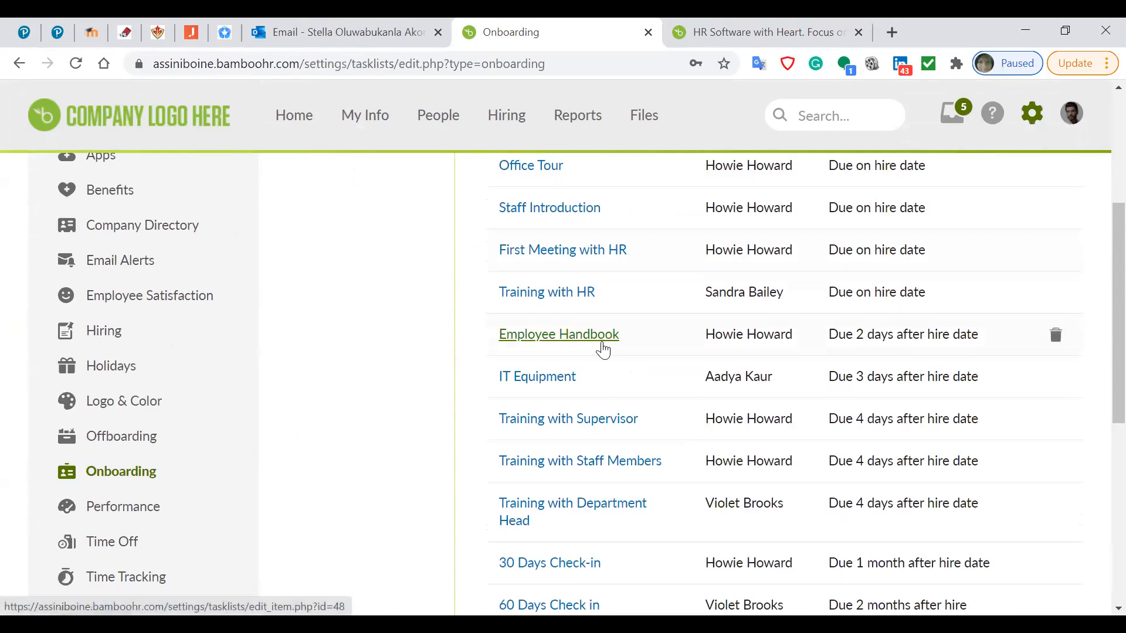
{"action": "scroll", "coordinate": [603, 350], "scroll_direction": "up", "scroll_amount": 2}
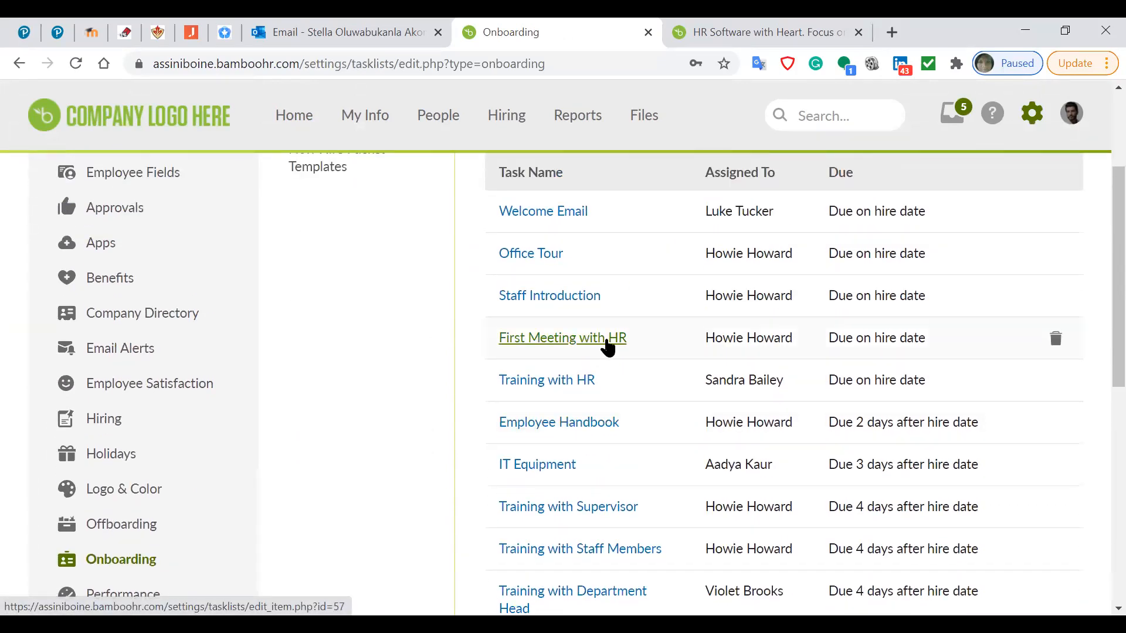
{"action": "scroll", "coordinate": [606, 346], "scroll_direction": "up", "scroll_amount": 3}
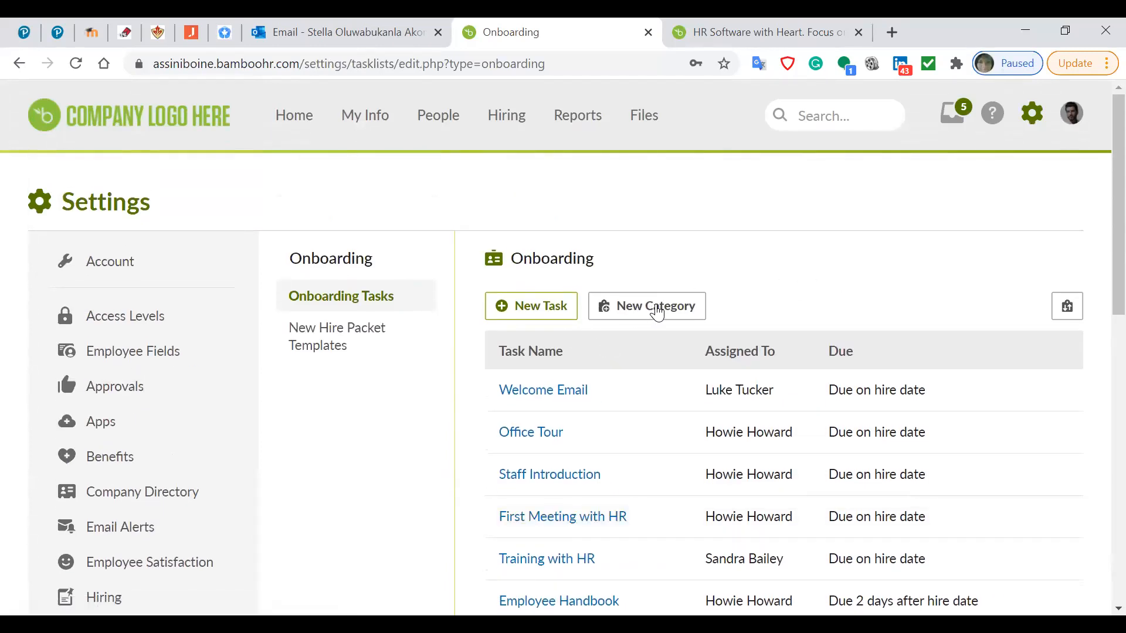
{"action": "scroll", "coordinate": [660, 312], "scroll_direction": "down", "scroll_amount": 9}
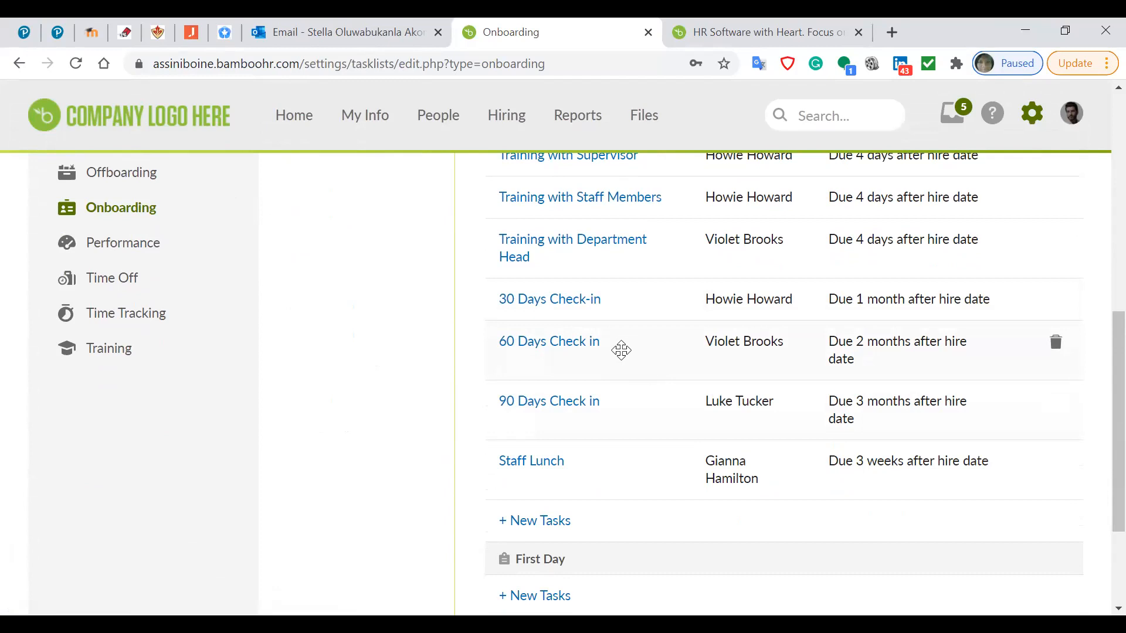
{"action": "scroll", "coordinate": [614, 385], "scroll_direction": "up", "scroll_amount": 9}
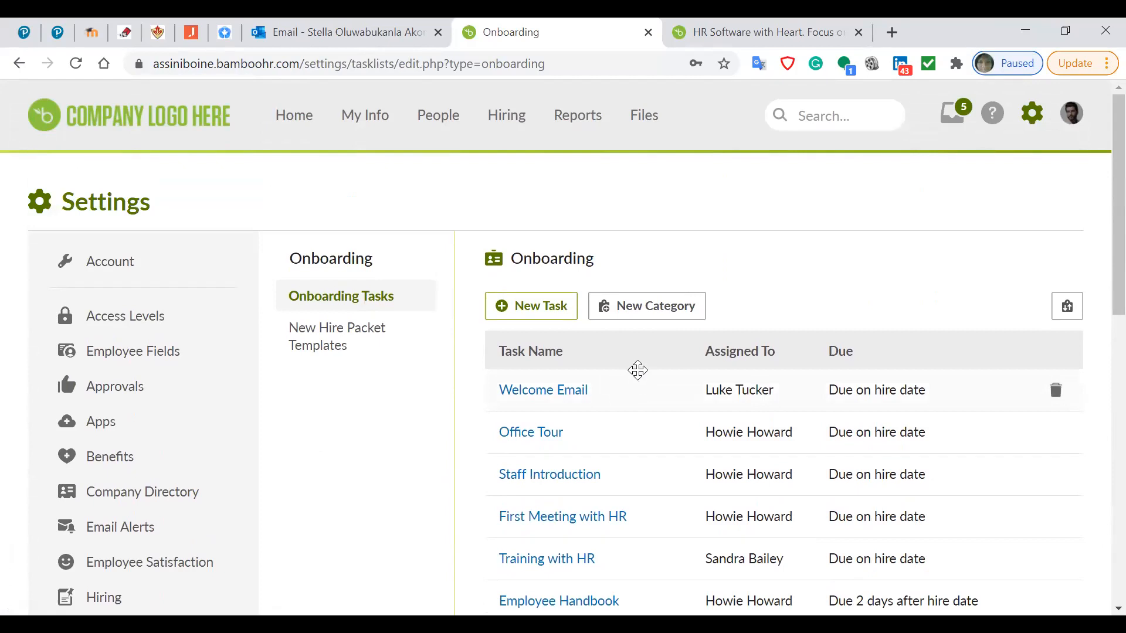
{"action": "scroll", "coordinate": [637, 366], "scroll_direction": "down", "scroll_amount": 9}
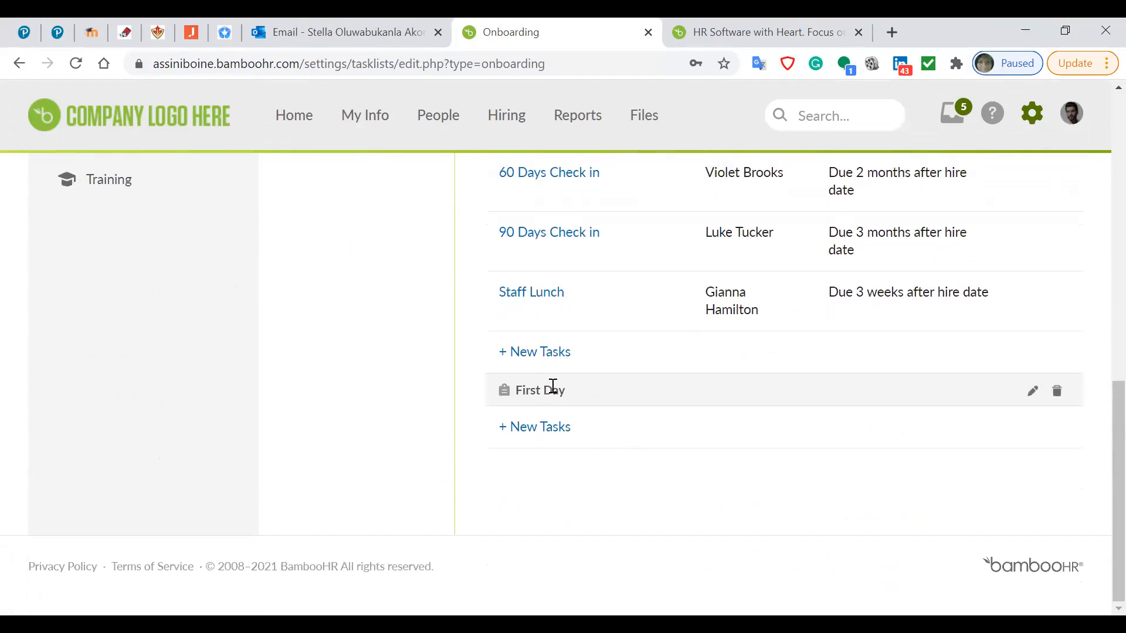
{"action": "scroll", "coordinate": [586, 351], "scroll_direction": "up", "scroll_amount": 8}
{"action": "scroll", "coordinate": [586, 343], "scroll_direction": "up", "scroll_amount": 2}
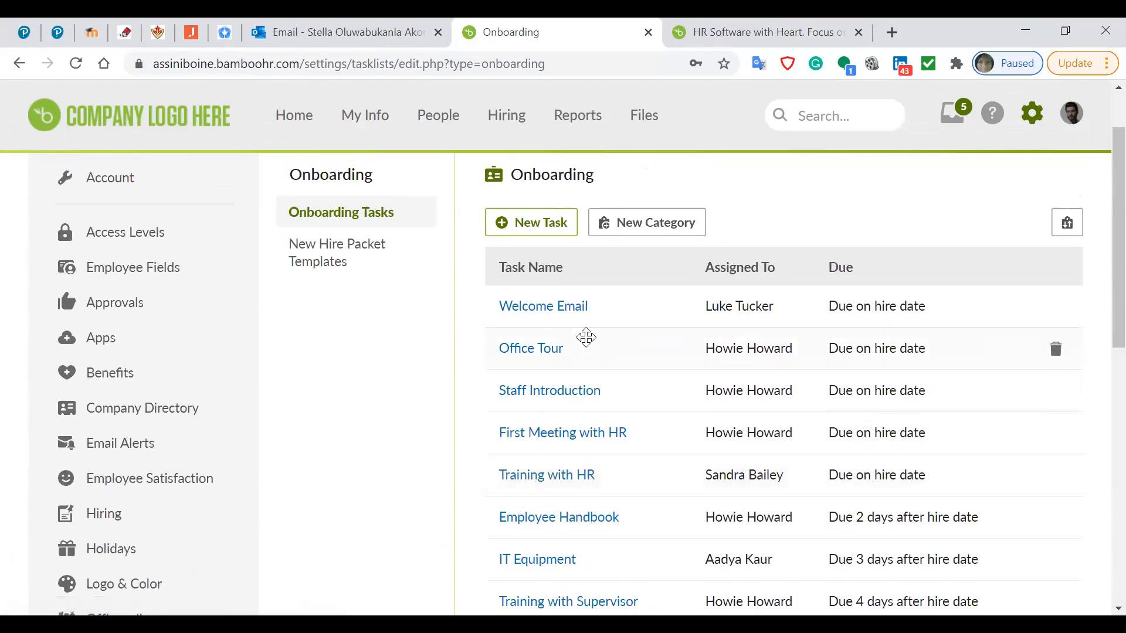
- Open the form for adding an onboarding category, cancel it, and look through the task list and First Day category again
{"action": "left_click", "coordinate": [644, 229]}
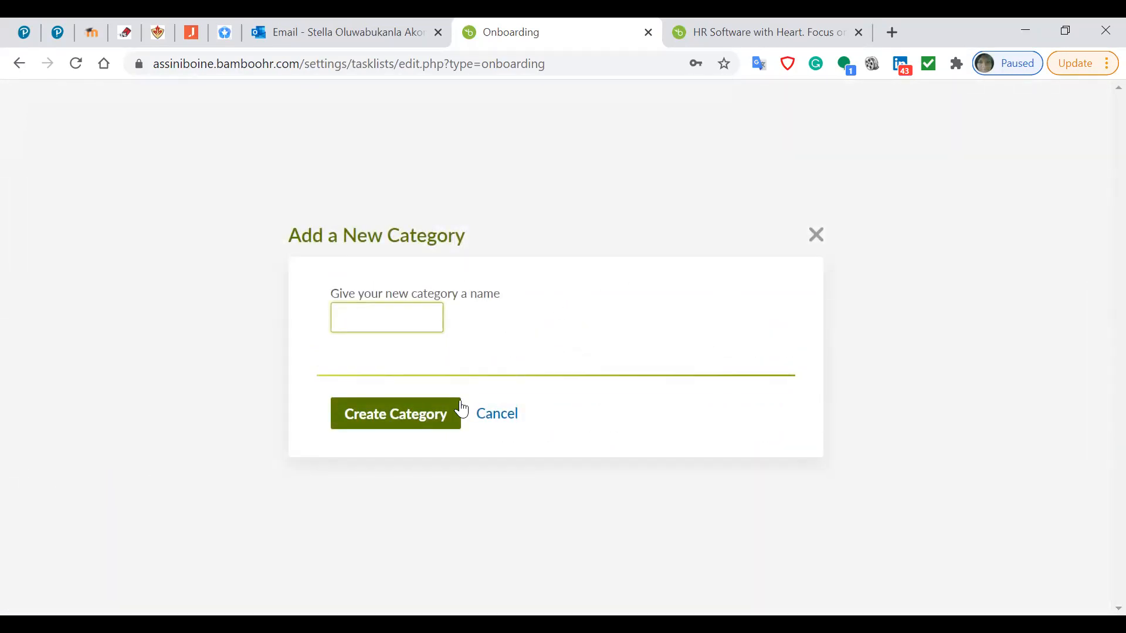
{"action": "left_click", "coordinate": [503, 420]}
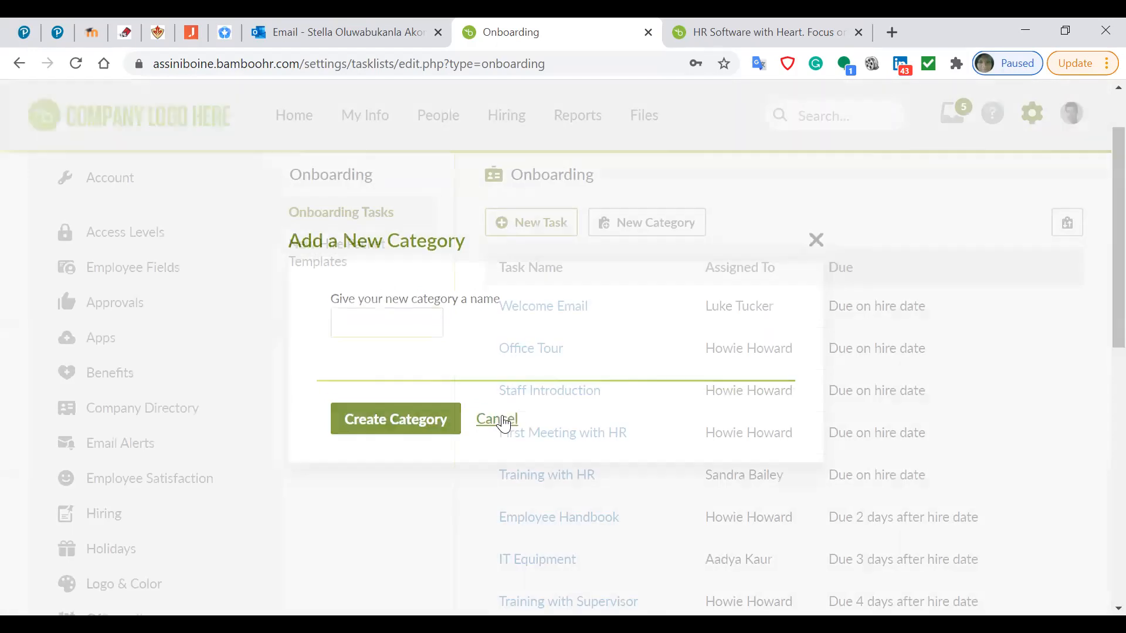
{"action": "scroll", "coordinate": [522, 427], "scroll_direction": "down", "scroll_amount": 7}
{"action": "scroll", "coordinate": [517, 489], "scroll_direction": "down", "scroll_amount": 3}
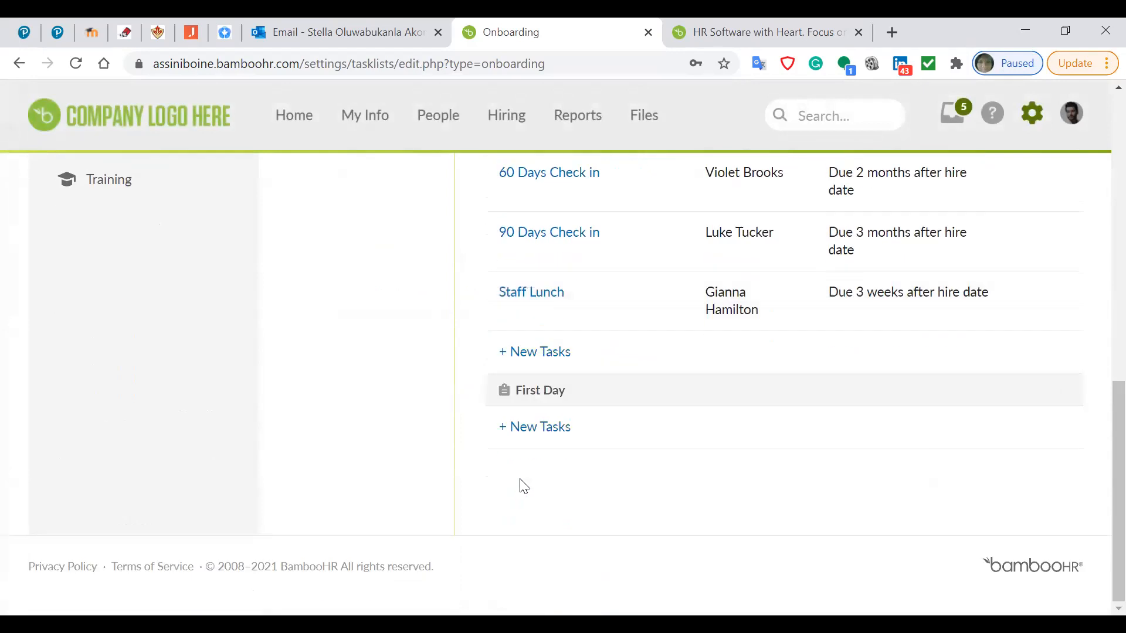
{"action": "scroll", "coordinate": [548, 395], "scroll_direction": "up", "scroll_amount": 9}
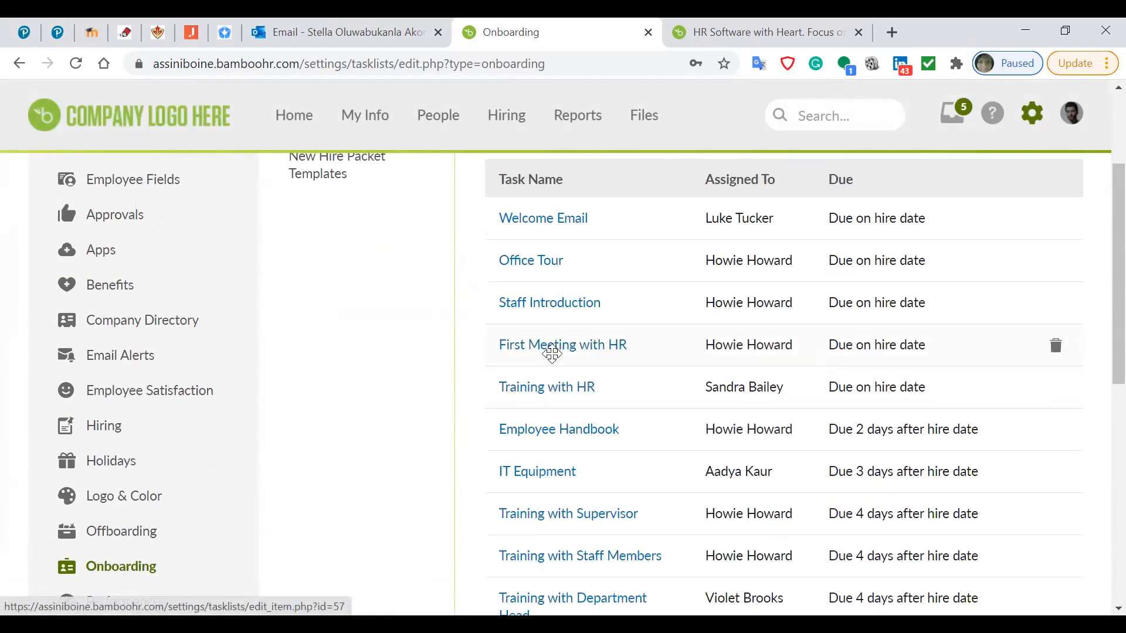
{"action": "scroll", "coordinate": [548, 351], "scroll_direction": "up", "scroll_amount": 3}
{"action": "scroll", "coordinate": [553, 359], "scroll_direction": "down", "scroll_amount": 5}
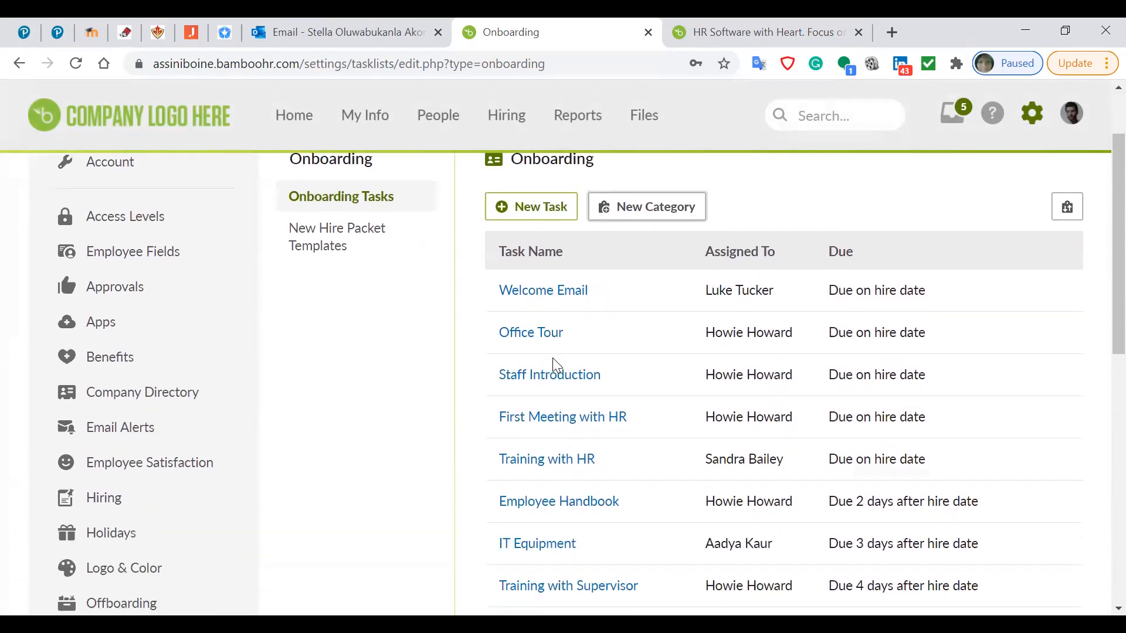
{"action": "scroll", "coordinate": [554, 359], "scroll_direction": "up", "scroll_amount": 5}
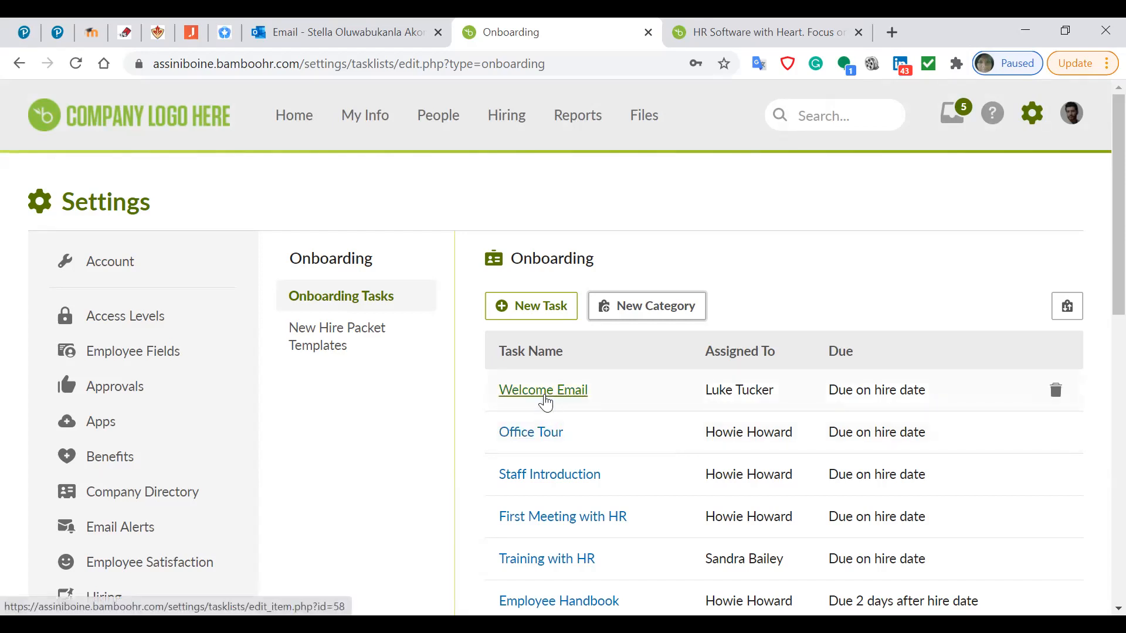
- Open the Welcome Email onboarding task and review its assignee, due date, category, attachments and required employee groups
{"action": "left_click", "coordinate": [545, 403]}
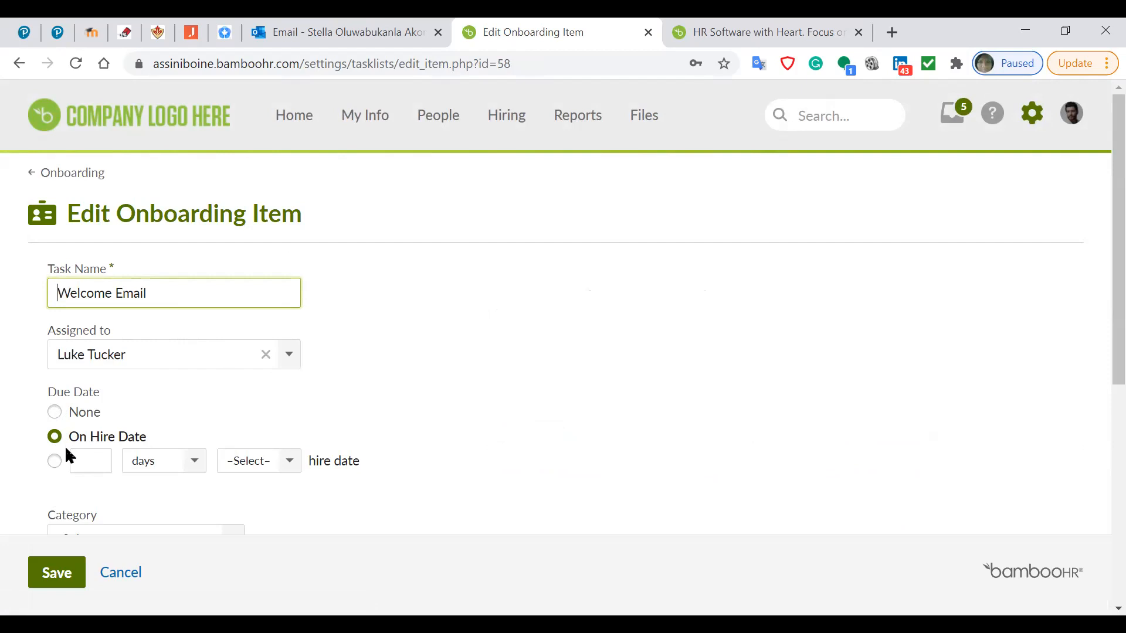
{"action": "scroll", "coordinate": [69, 456], "scroll_direction": "down", "scroll_amount": 2}
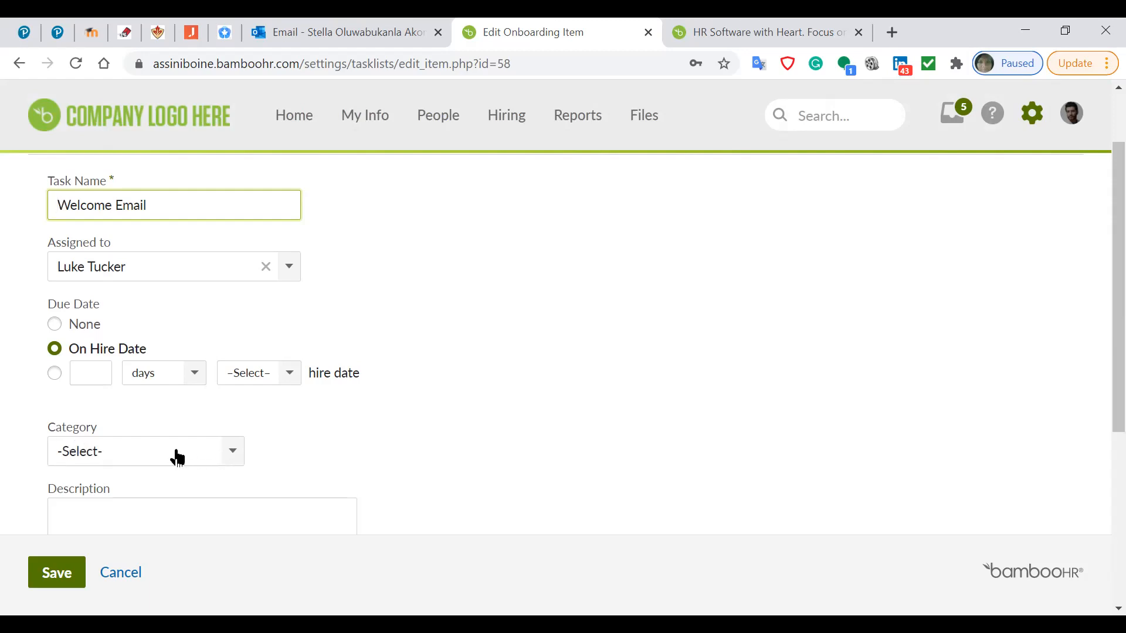
{"action": "scroll", "coordinate": [174, 456], "scroll_direction": "down", "scroll_amount": 3}
{"action": "scroll", "coordinate": [178, 456], "scroll_direction": "down", "scroll_amount": 2}
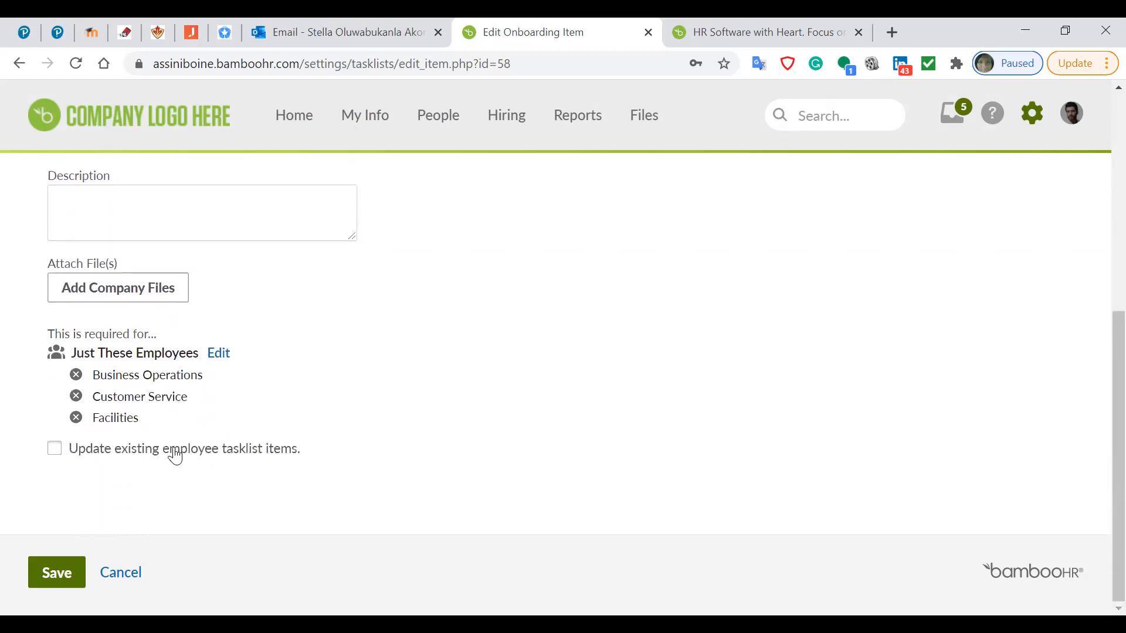
- Change the Welcome Email task's required employee filter to All Employees and save the filter
{"action": "left_click", "coordinate": [220, 354]}
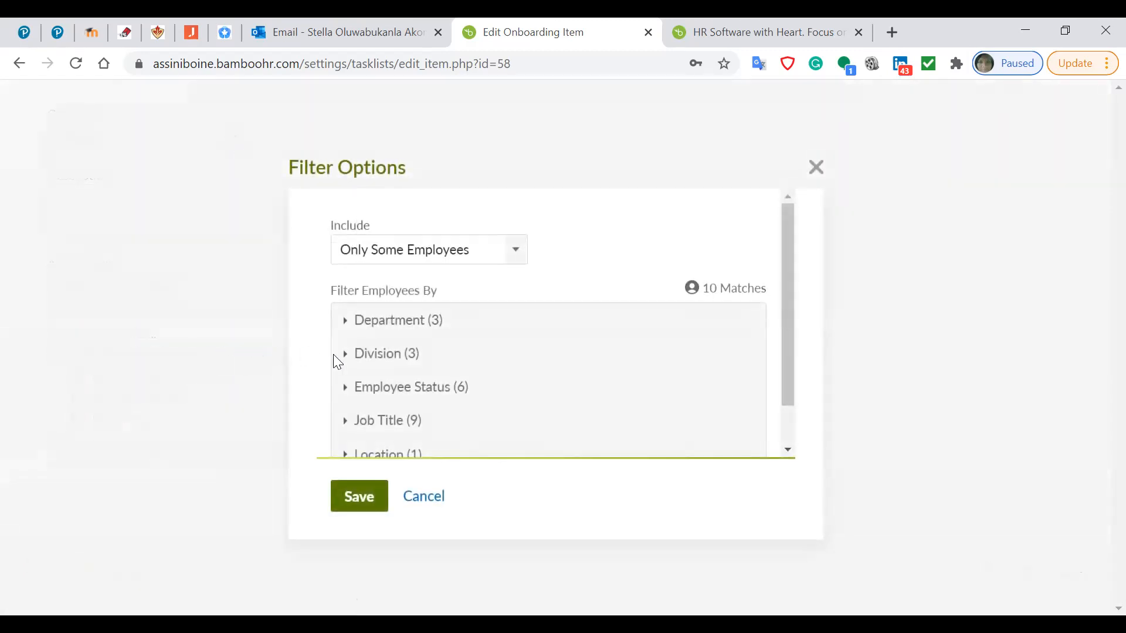
{"action": "left_click", "coordinate": [512, 250]}
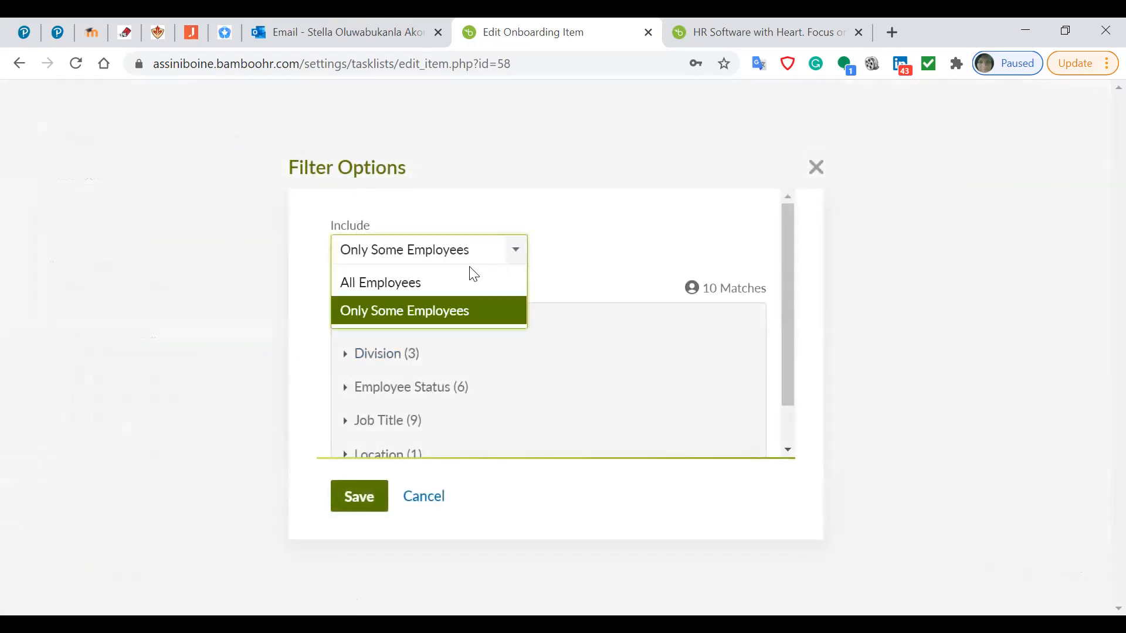
{"action": "left_click", "coordinate": [441, 286]}
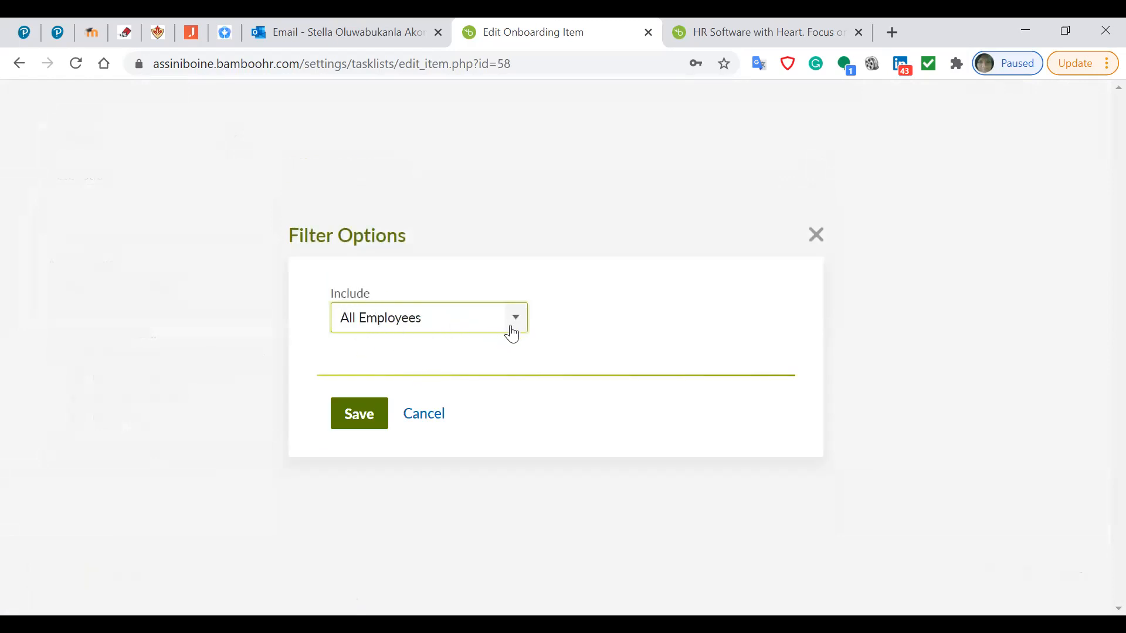
{"action": "left_click", "coordinate": [515, 318]}
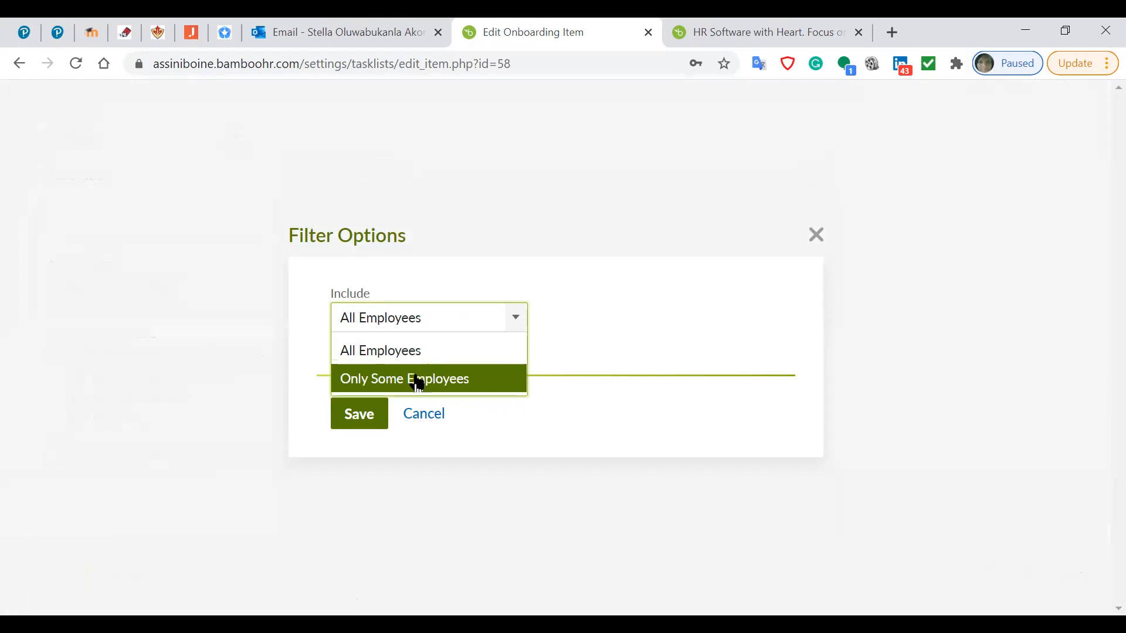
{"action": "left_click", "coordinate": [403, 386]}
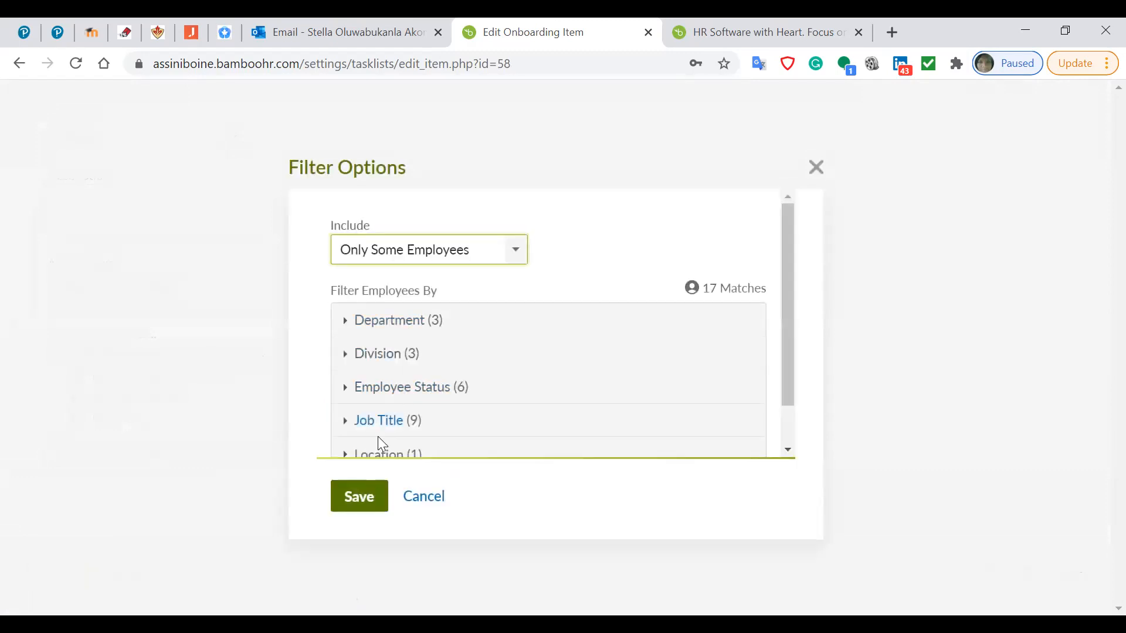
{"action": "scroll", "coordinate": [436, 378], "scroll_direction": "down", "scroll_amount": 1}
{"action": "scroll", "coordinate": [437, 372], "scroll_direction": "up", "scroll_amount": 1}
{"action": "left_click", "coordinate": [518, 256]}
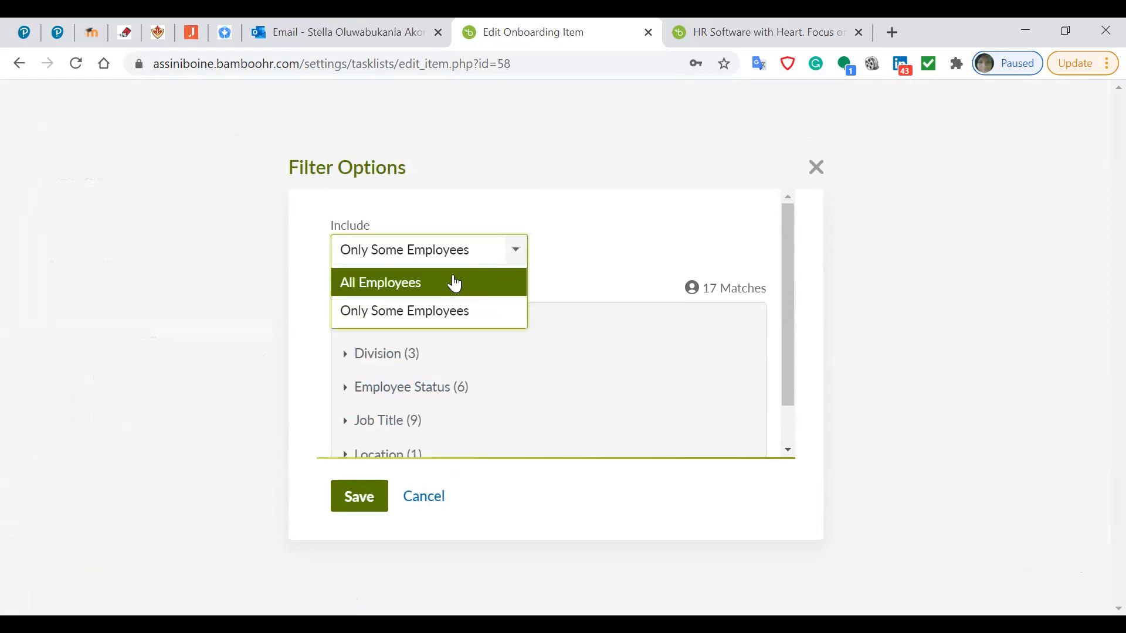
{"action": "left_click", "coordinate": [410, 284]}
{"action": "left_click", "coordinate": [359, 421]}
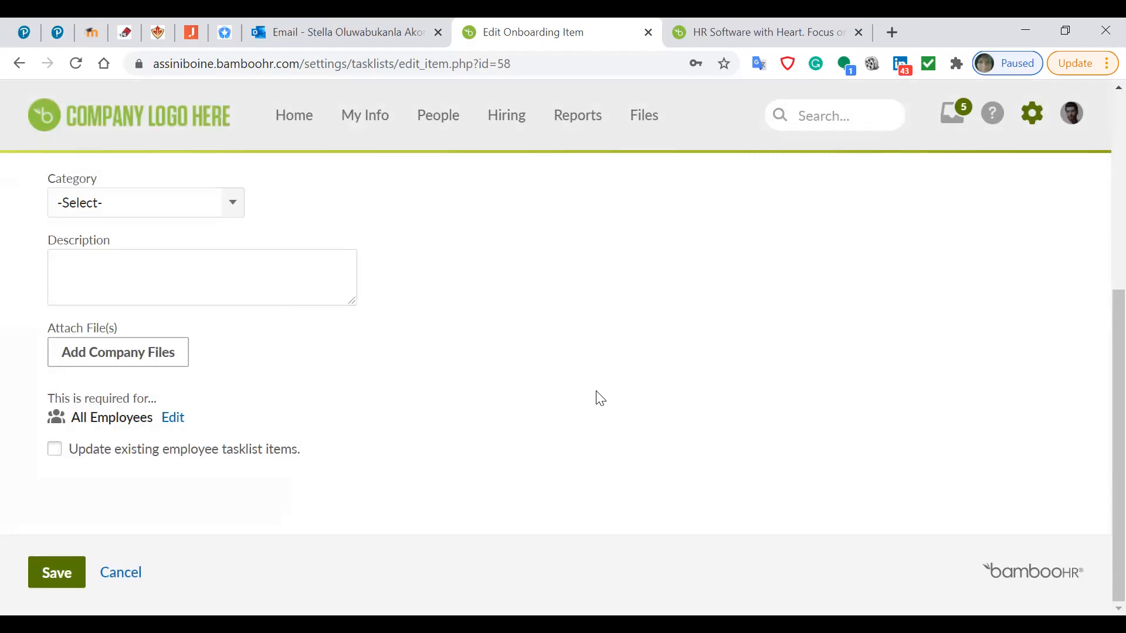
- Enable updating existing employee tasklist items for the Welcome Email task, save it, and look over the onboarding task list
{"action": "left_click", "coordinate": [54, 452]}
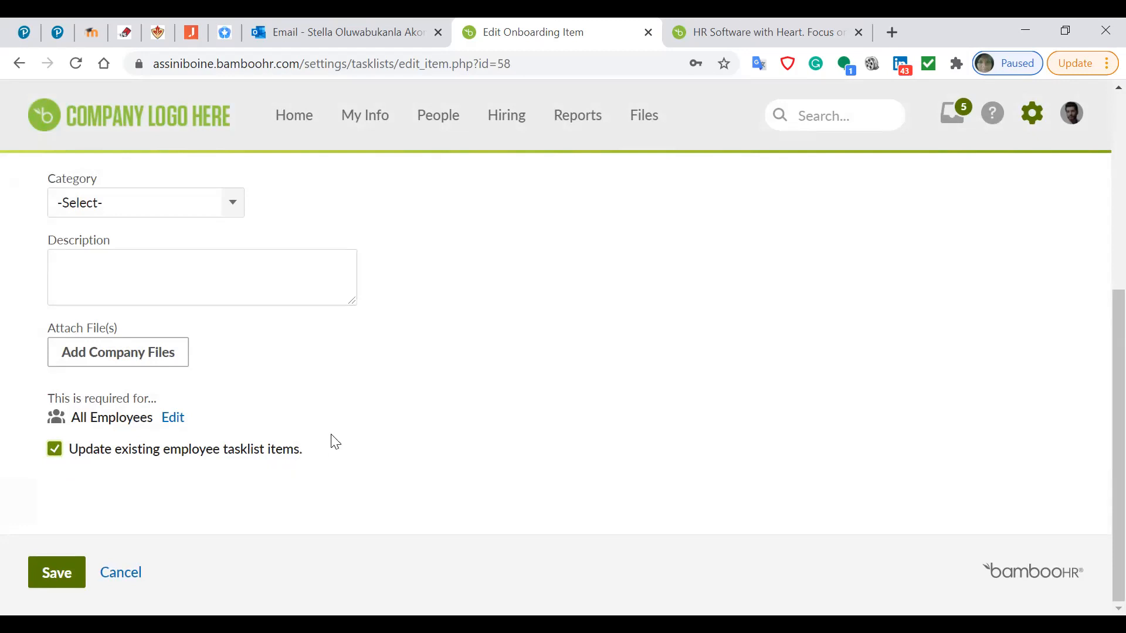
{"action": "left_click", "coordinate": [58, 577]}
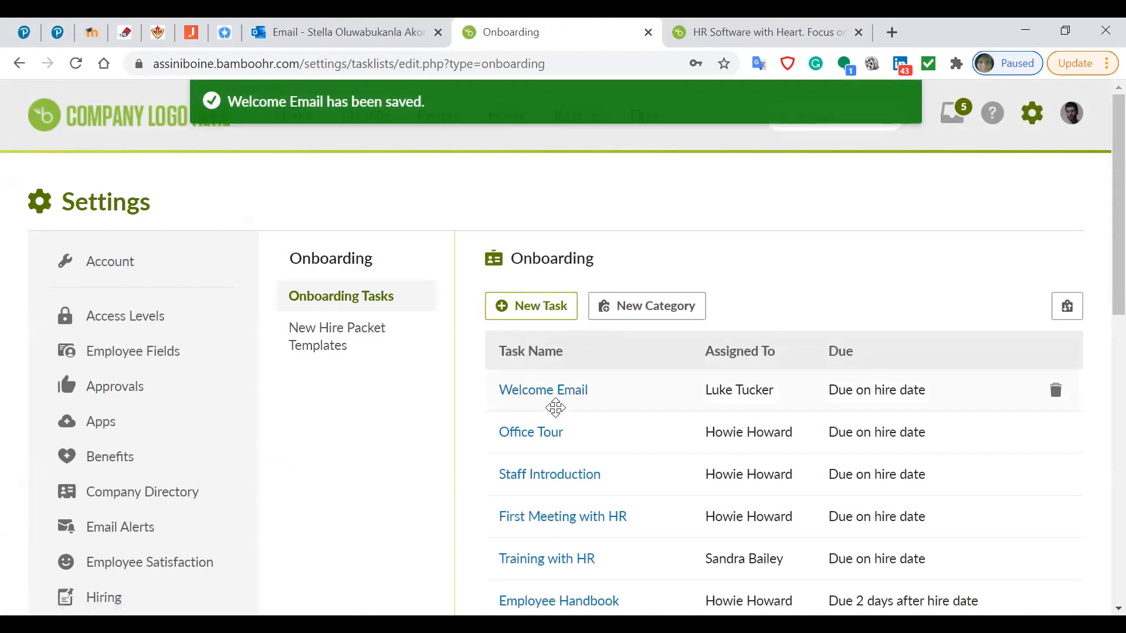
{"action": "scroll", "coordinate": [574, 440], "scroll_direction": "down", "scroll_amount": 6}
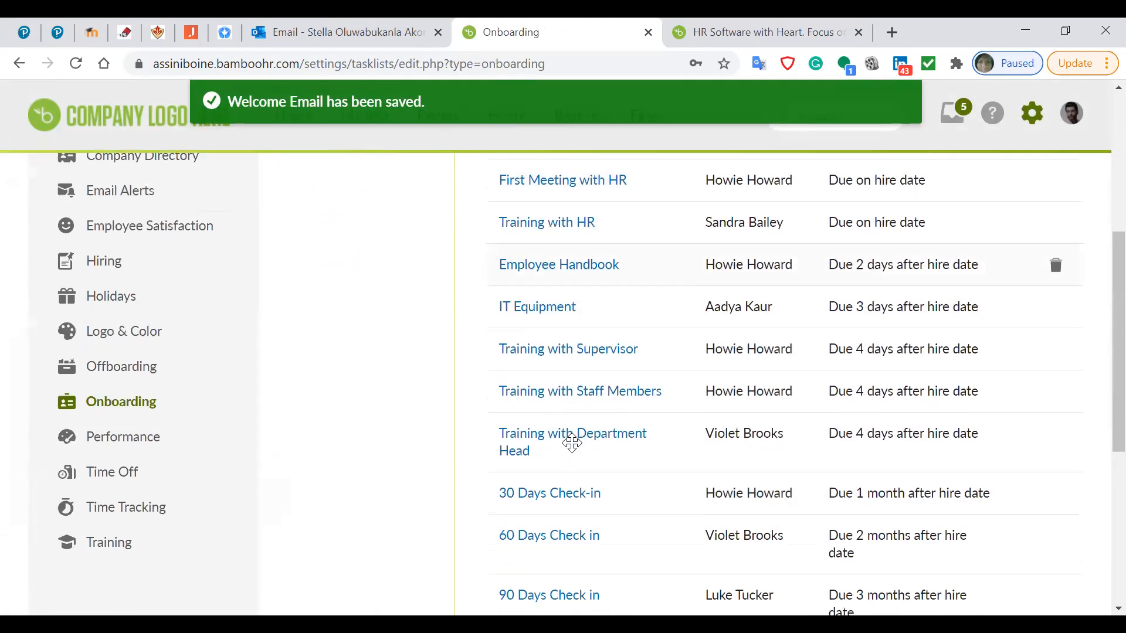
{"action": "scroll", "coordinate": [573, 450], "scroll_direction": "down", "scroll_amount": 3}
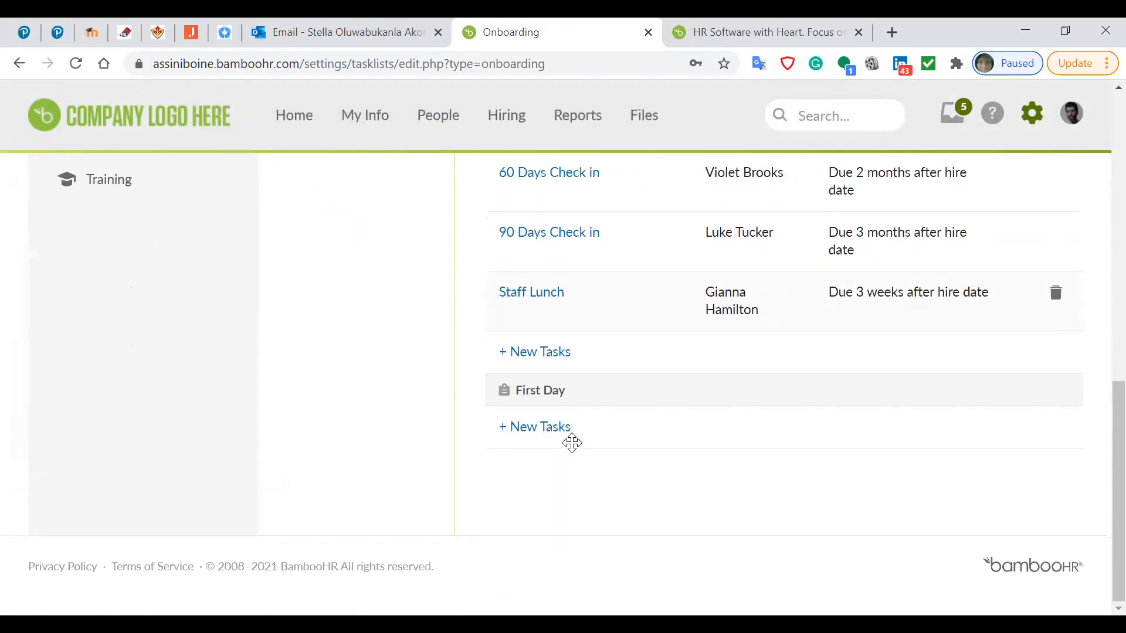
{"action": "scroll", "coordinate": [573, 444], "scroll_direction": "up", "scroll_amount": 8}
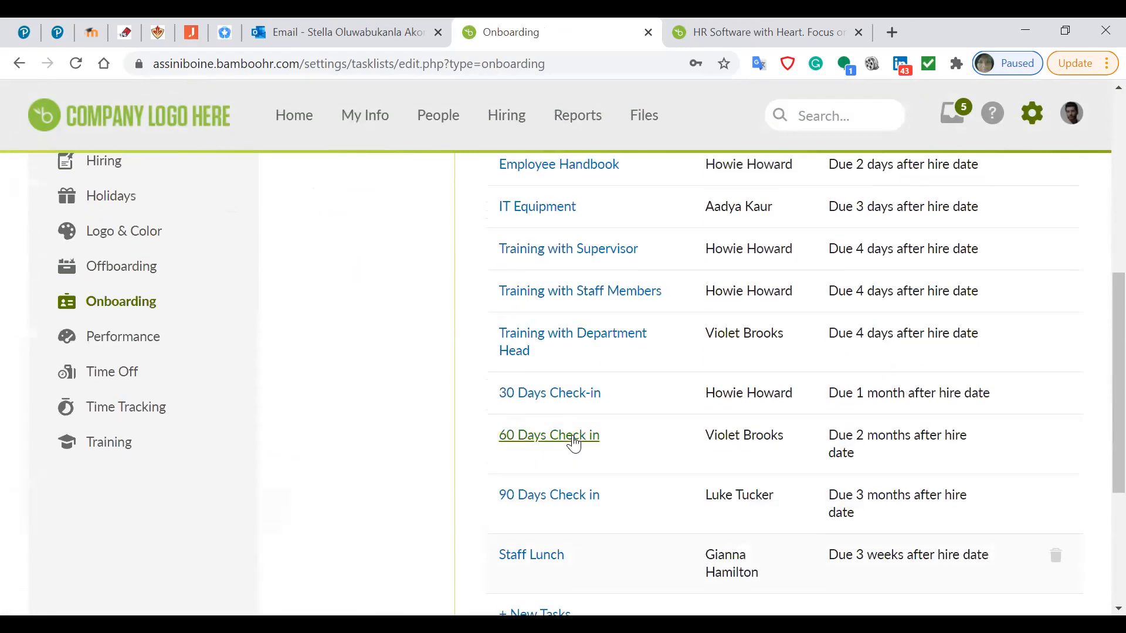
{"action": "scroll", "coordinate": [576, 441], "scroll_direction": "up", "scroll_amount": 3}
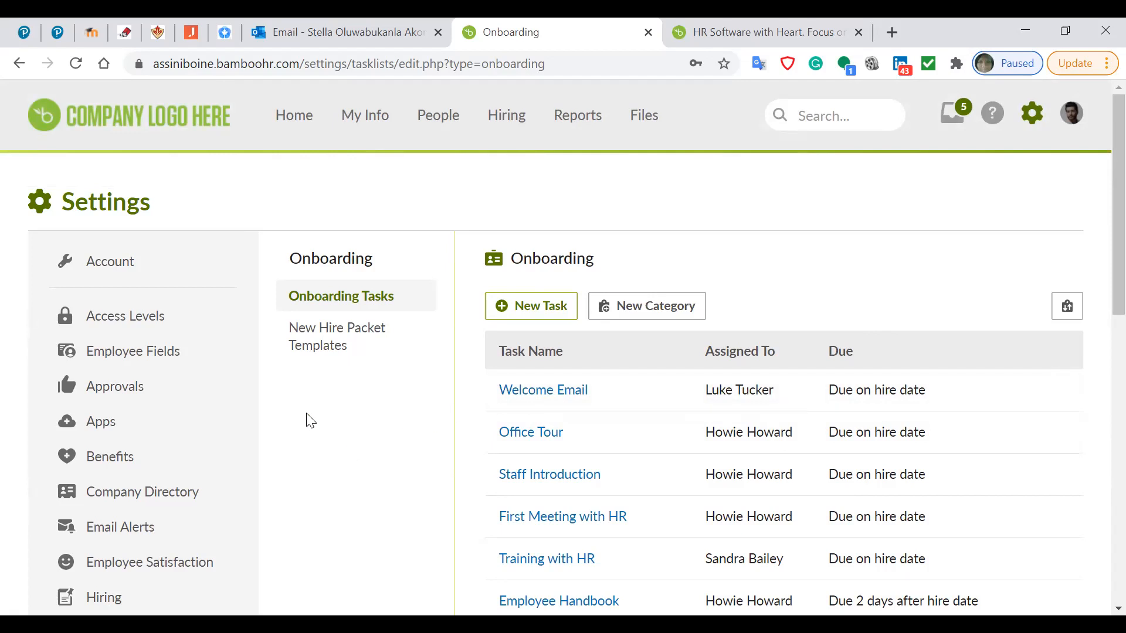
- Open the New Hire Packet Templates settings and review the list of existing templates
{"action": "left_click", "coordinate": [320, 342]}
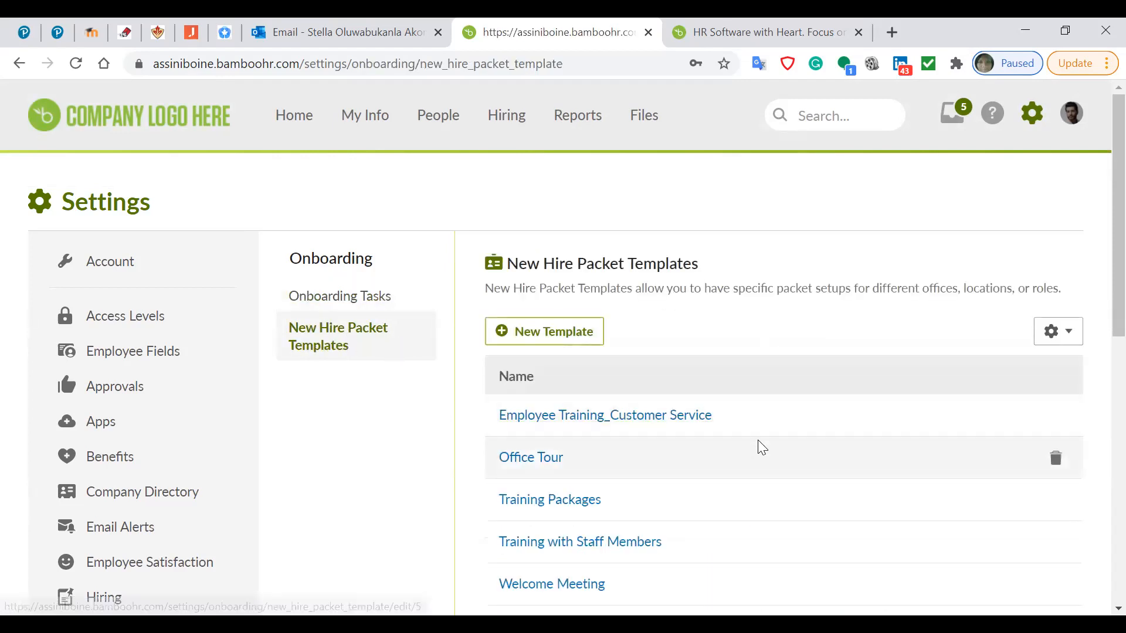
{"action": "scroll", "coordinate": [758, 439], "scroll_direction": "down", "scroll_amount": 3}
{"action": "scroll", "coordinate": [758, 440], "scroll_direction": "up", "scroll_amount": 3}
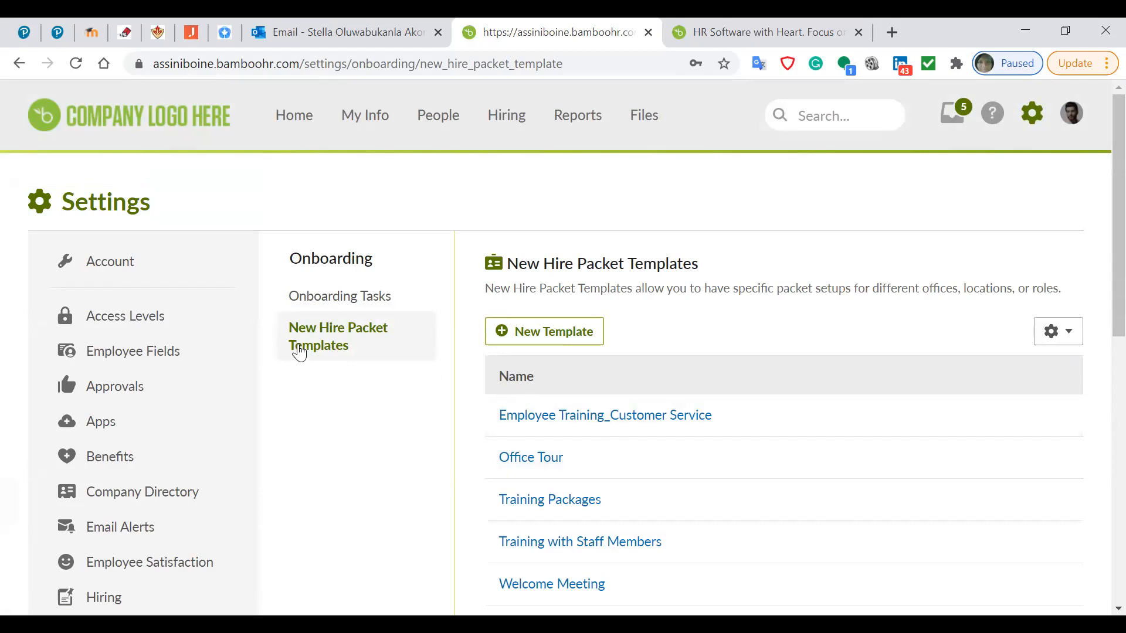
{"action": "scroll", "coordinate": [850, 557], "scroll_direction": "down", "scroll_amount": 3}
{"action": "scroll", "coordinate": [851, 559], "scroll_direction": "down", "scroll_amount": 1}
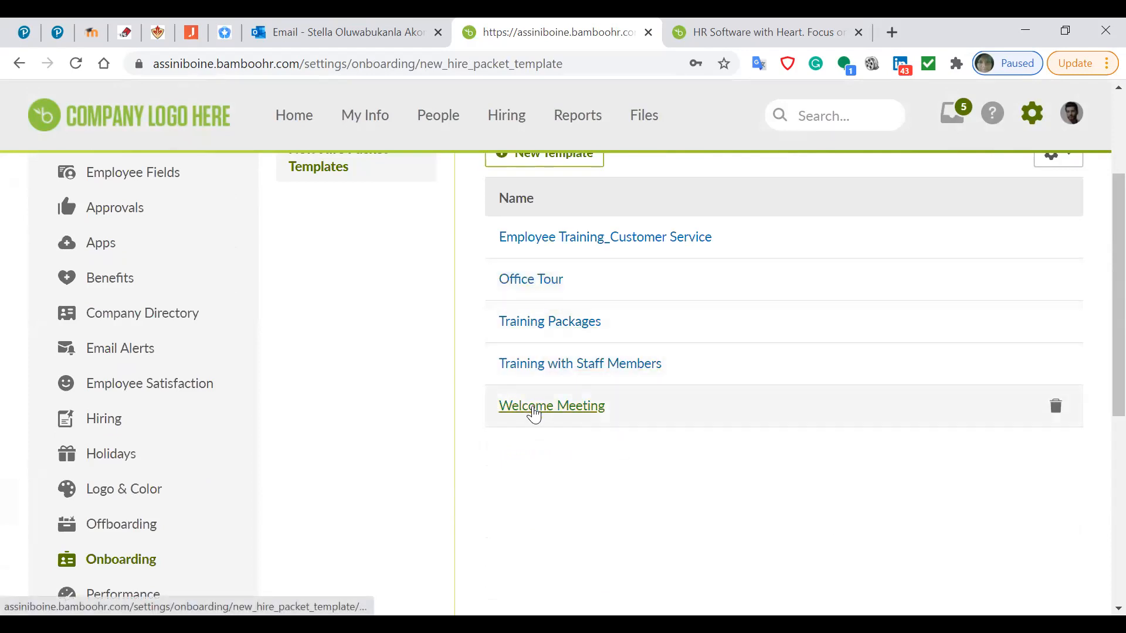
{"action": "scroll", "coordinate": [537, 319], "scroll_direction": "up", "scroll_amount": 2}
{"action": "scroll", "coordinate": [540, 312], "scroll_direction": "up", "scroll_amount": 2}
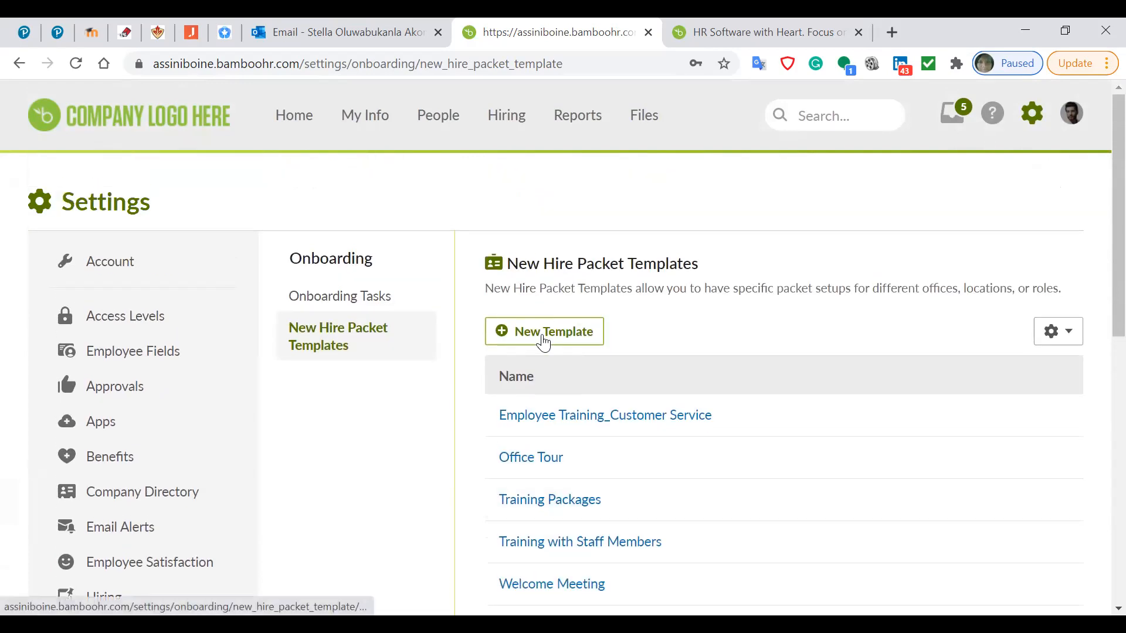
- Start a new hire packet template and name it Welcome Package
{"action": "left_click", "coordinate": [542, 339]}
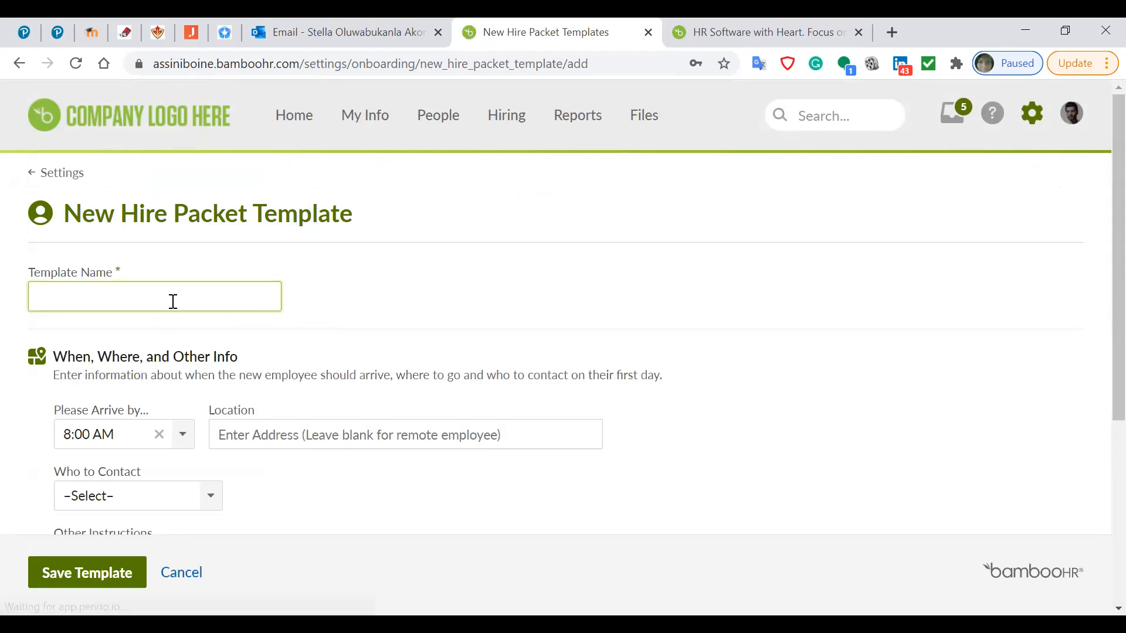
{"action": "left_click", "coordinate": [173, 301]}
{"action": "type", "text": "W"}
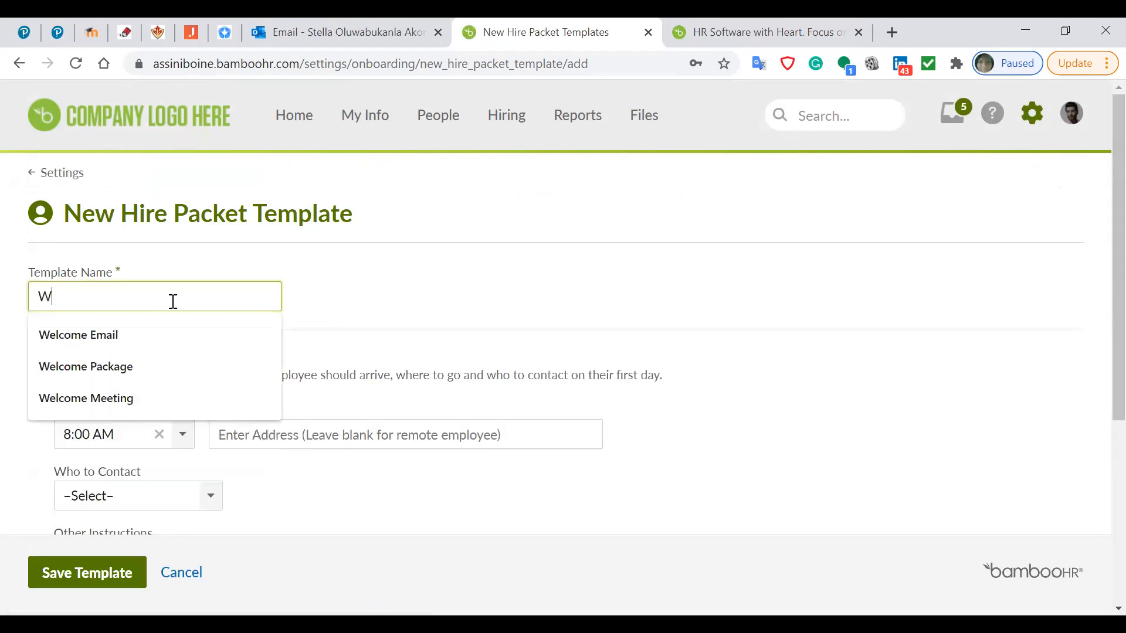
{"action": "type", "text": "elcome"}
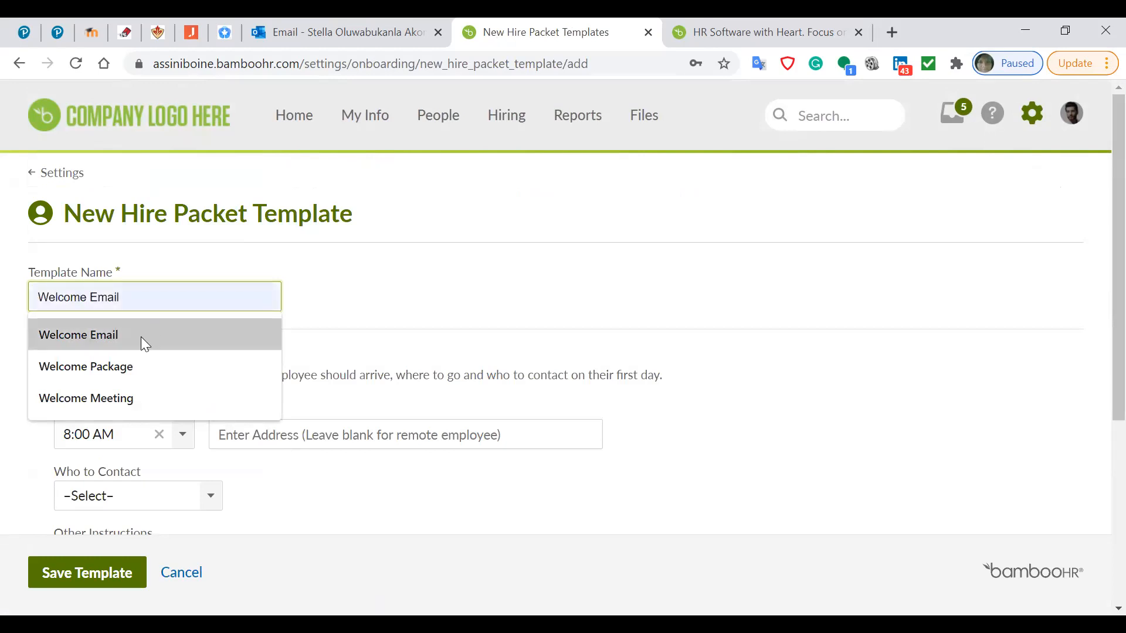
{"action": "left_click", "coordinate": [122, 371]}
- Choose an employee as the Who to Contact person for the new hire's first day
{"action": "scroll", "coordinate": [241, 384], "scroll_direction": "down", "scroll_amount": 2}
{"action": "scroll", "coordinate": [246, 389], "scroll_direction": "down", "scroll_amount": 1}
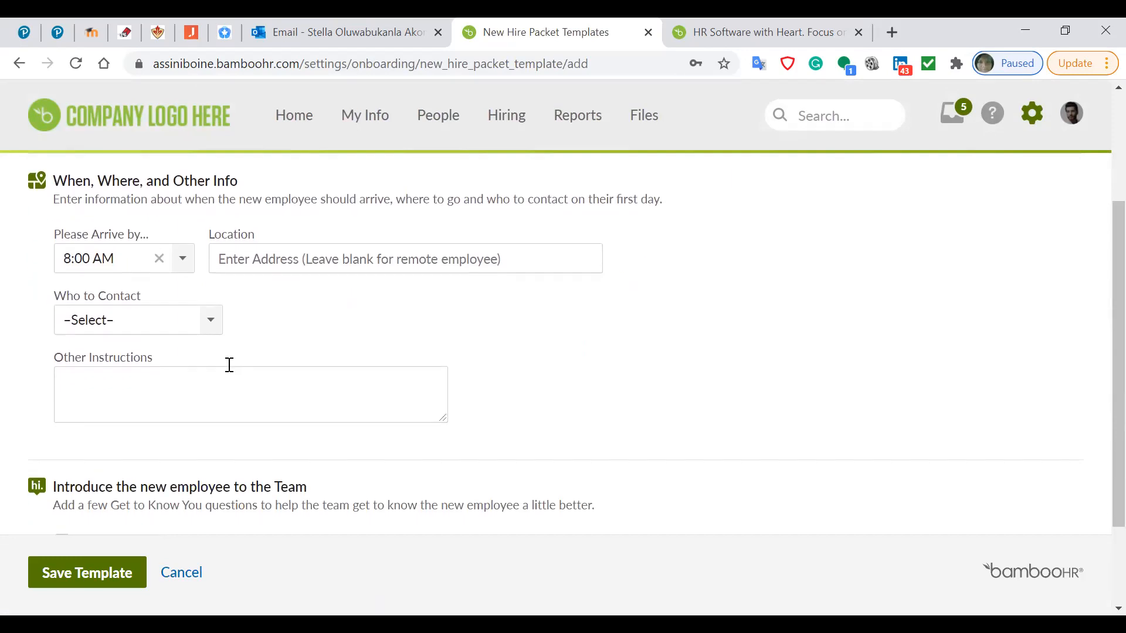
{"action": "left_click", "coordinate": [211, 322]}
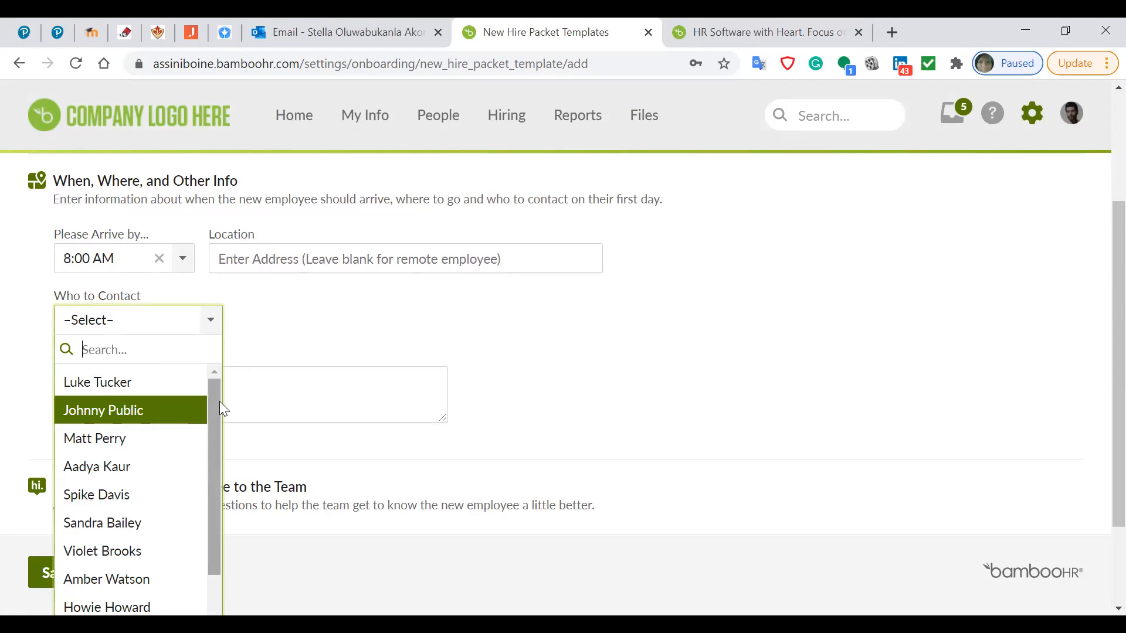
{"action": "scroll", "coordinate": [219, 401], "scroll_direction": "down", "scroll_amount": 3}
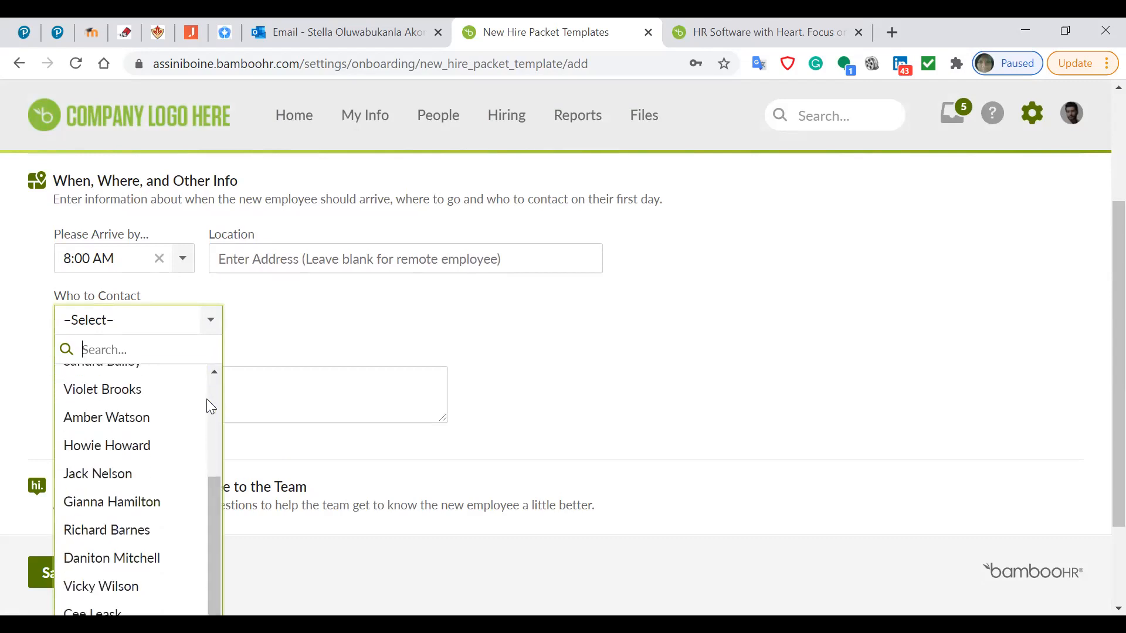
{"action": "left_click", "coordinate": [146, 448]}
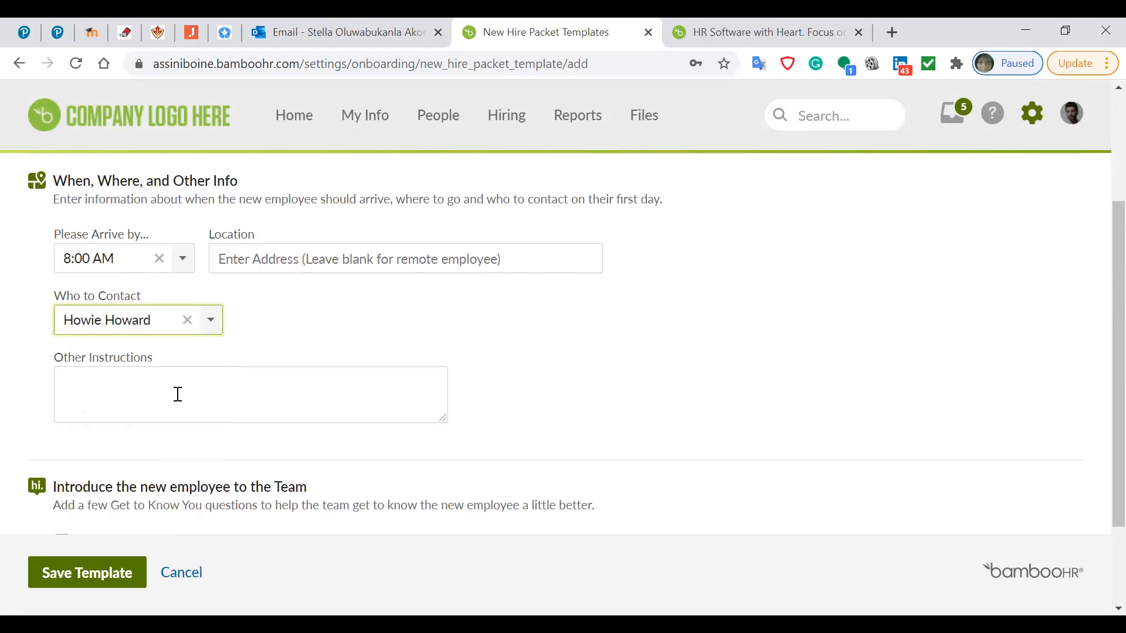
- Enable sending a "Get to Know You" email on the morning of the new employee's first day
{"action": "scroll", "coordinate": [176, 396], "scroll_direction": "down", "scroll_amount": 2}
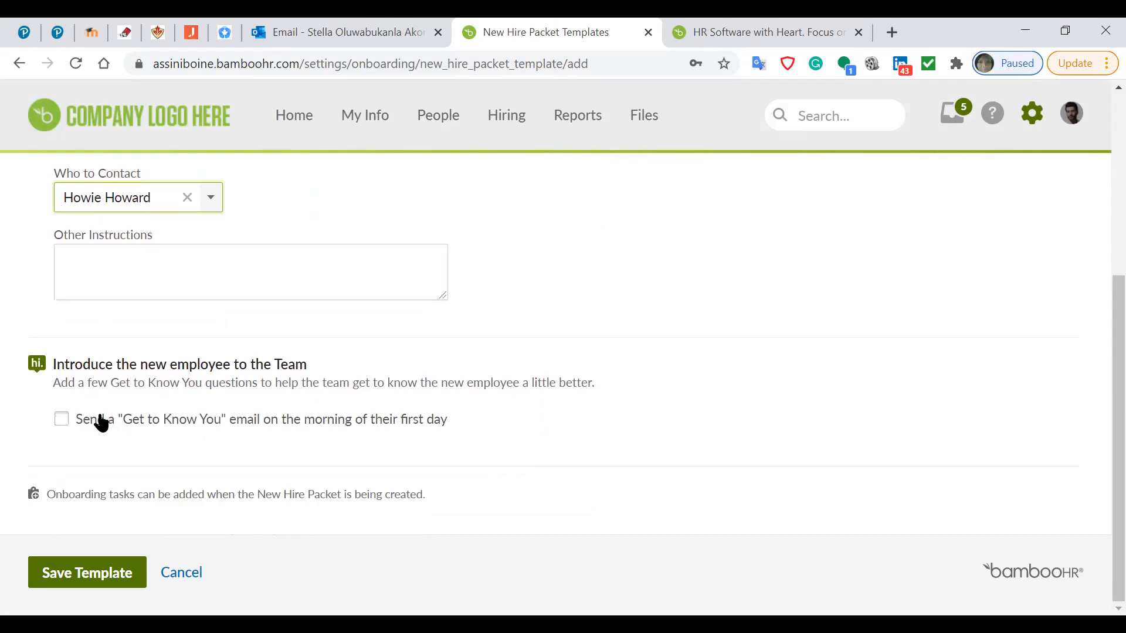
{"action": "left_click", "coordinate": [62, 425]}
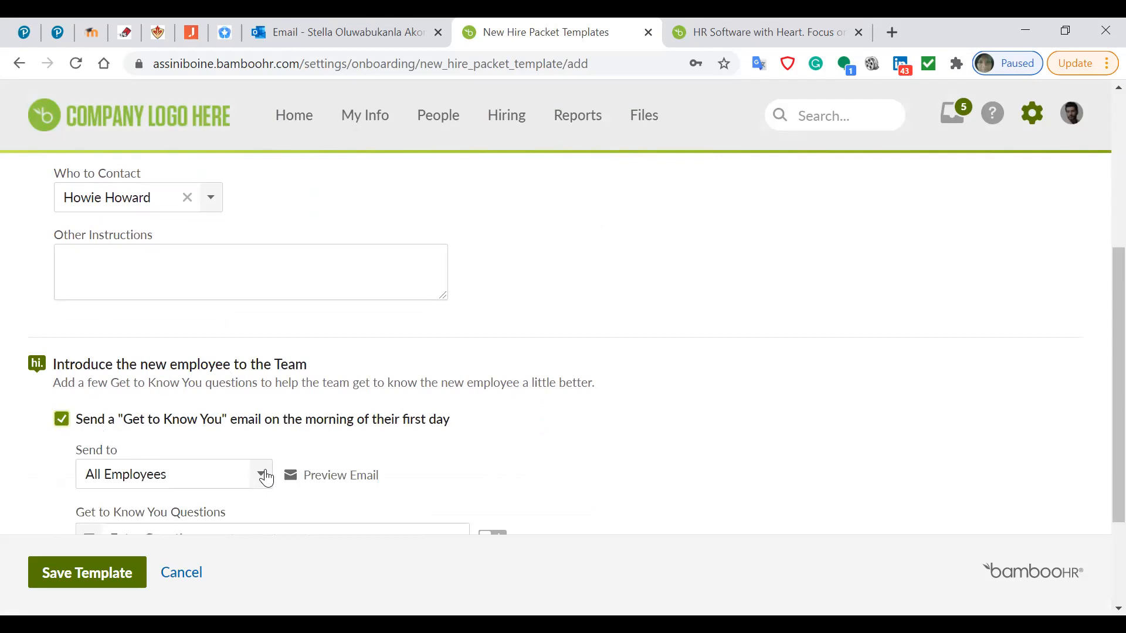
{"action": "scroll", "coordinate": [267, 478], "scroll_direction": "down", "scroll_amount": 3}
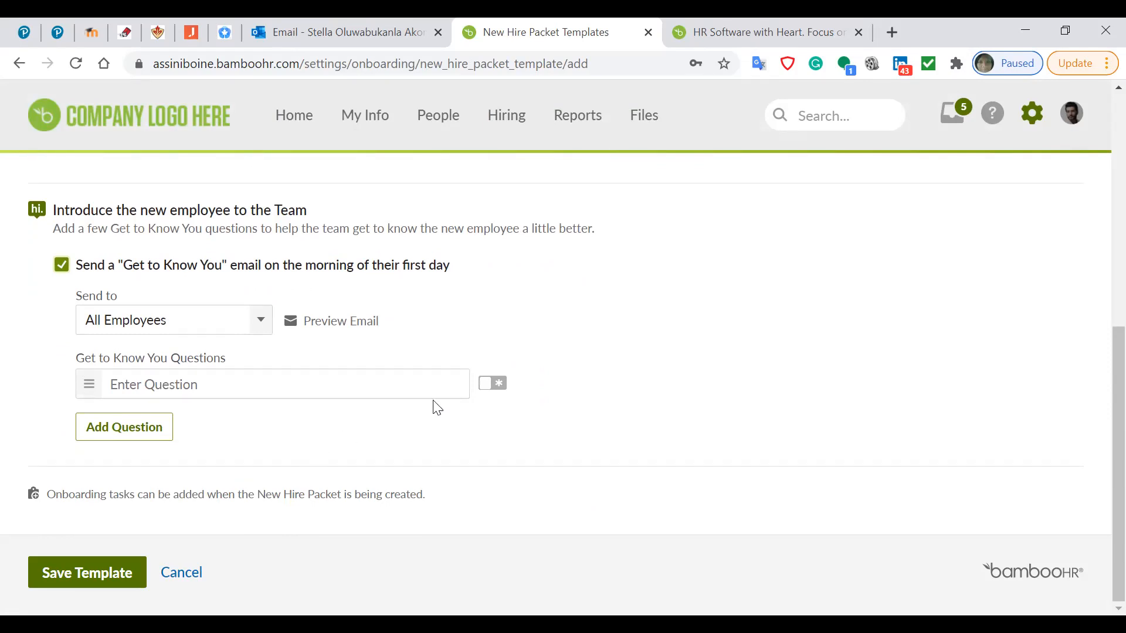
- Add two required Get to Know You questions: "What is your name and department?" and "What is your job function?"
{"action": "left_click", "coordinate": [496, 387]}
{"action": "left_click", "coordinate": [206, 387]}
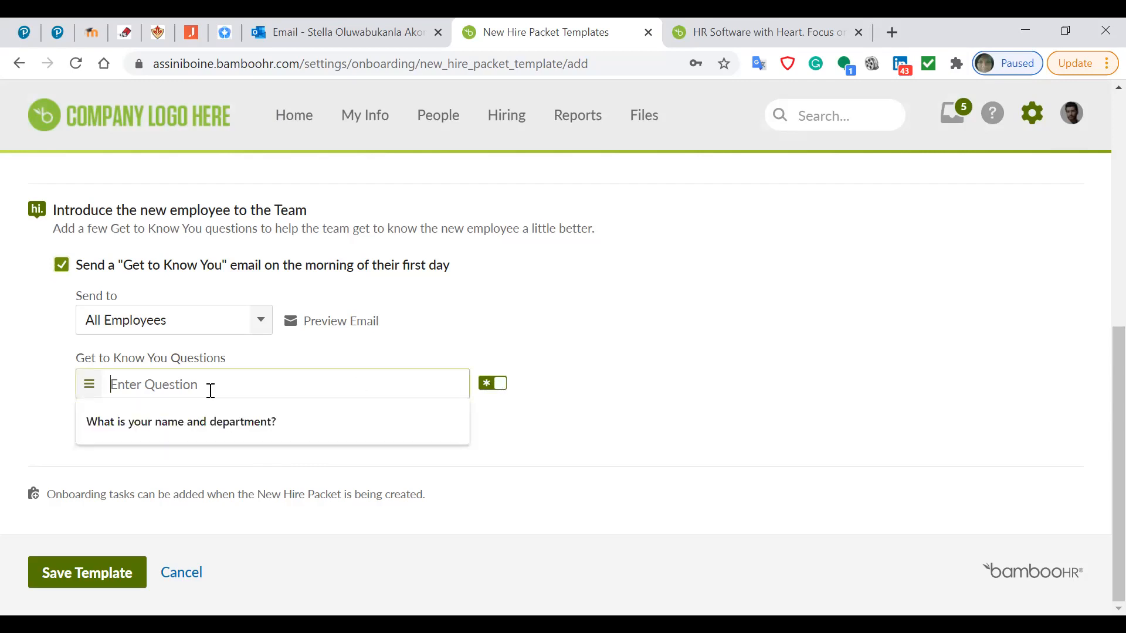
{"action": "left_click", "coordinate": [191, 421]}
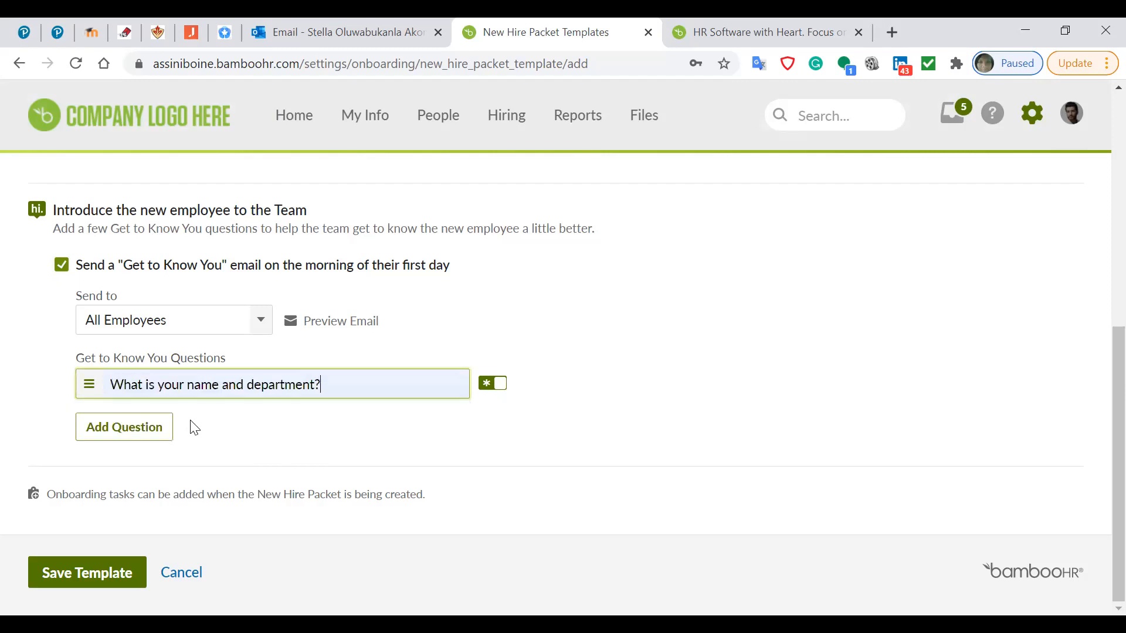
{"action": "left_click", "coordinate": [138, 431]}
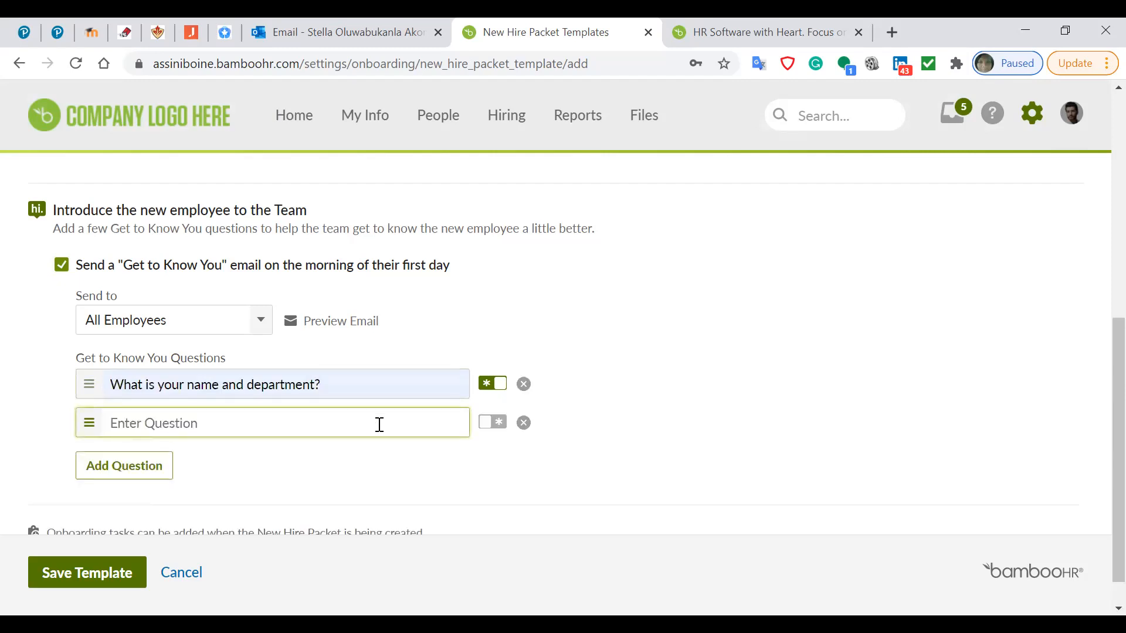
{"action": "left_click", "coordinate": [490, 430]}
{"action": "left_click", "coordinate": [425, 423]}
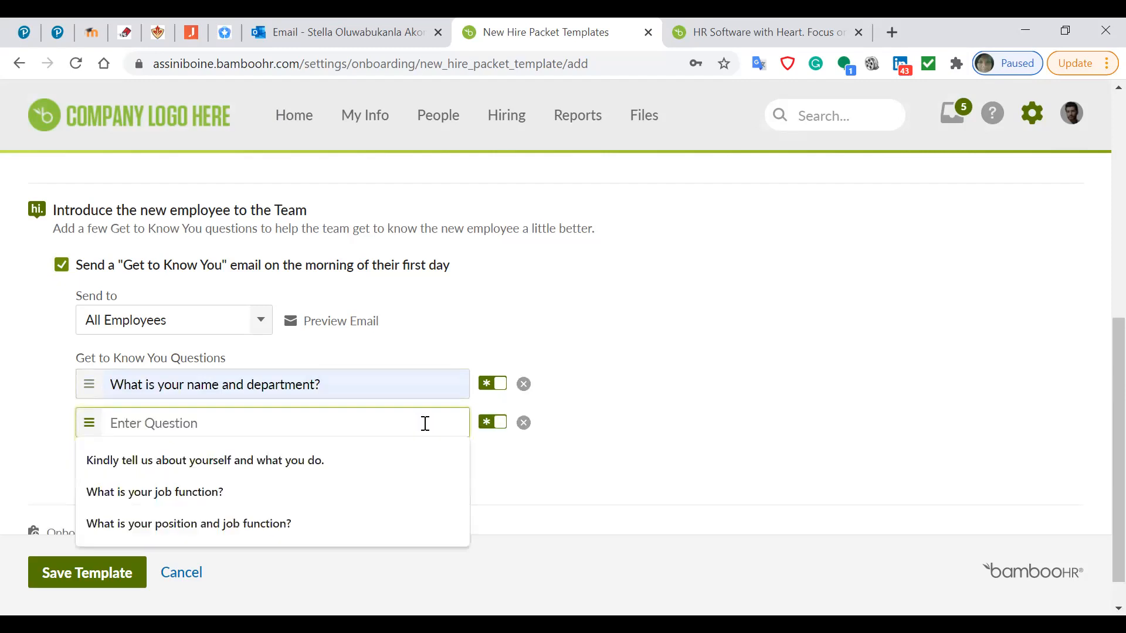
{"action": "left_click", "coordinate": [269, 492]}
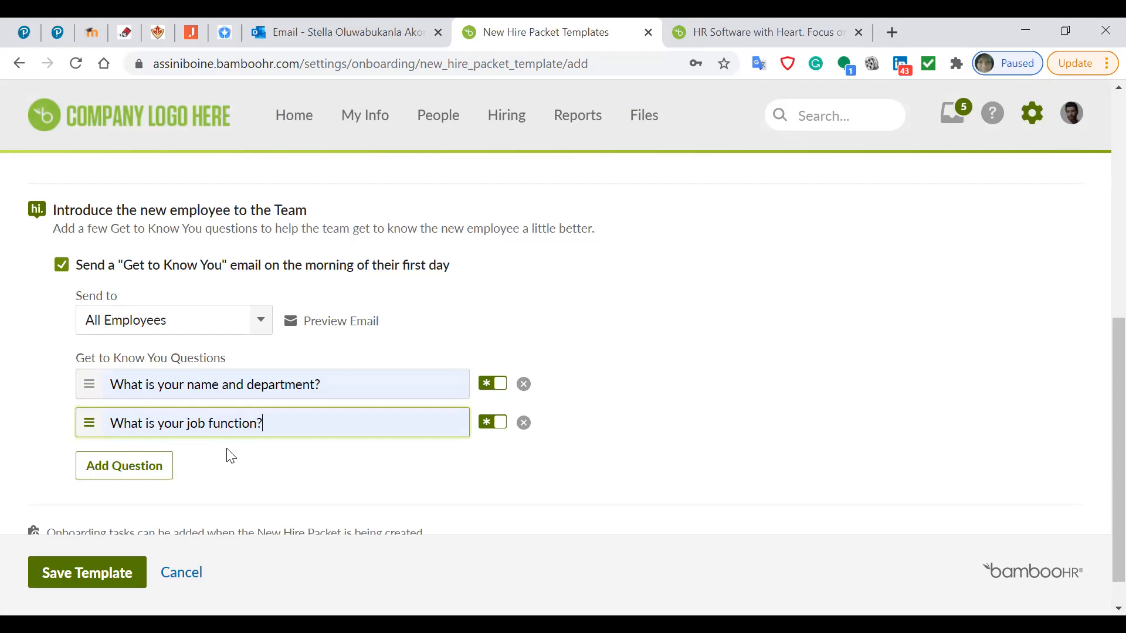
- Save the Welcome Package template and check the list of new hire packet templates
{"action": "scroll", "coordinate": [566, 443], "scroll_direction": "down", "scroll_amount": 1}
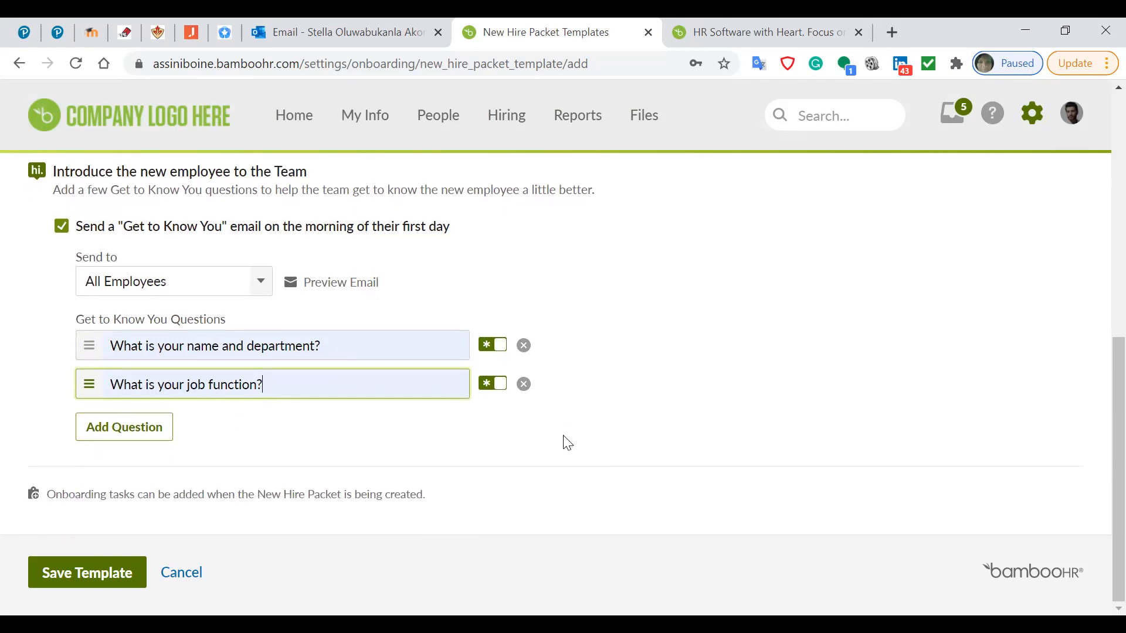
{"action": "left_click", "coordinate": [95, 575]}
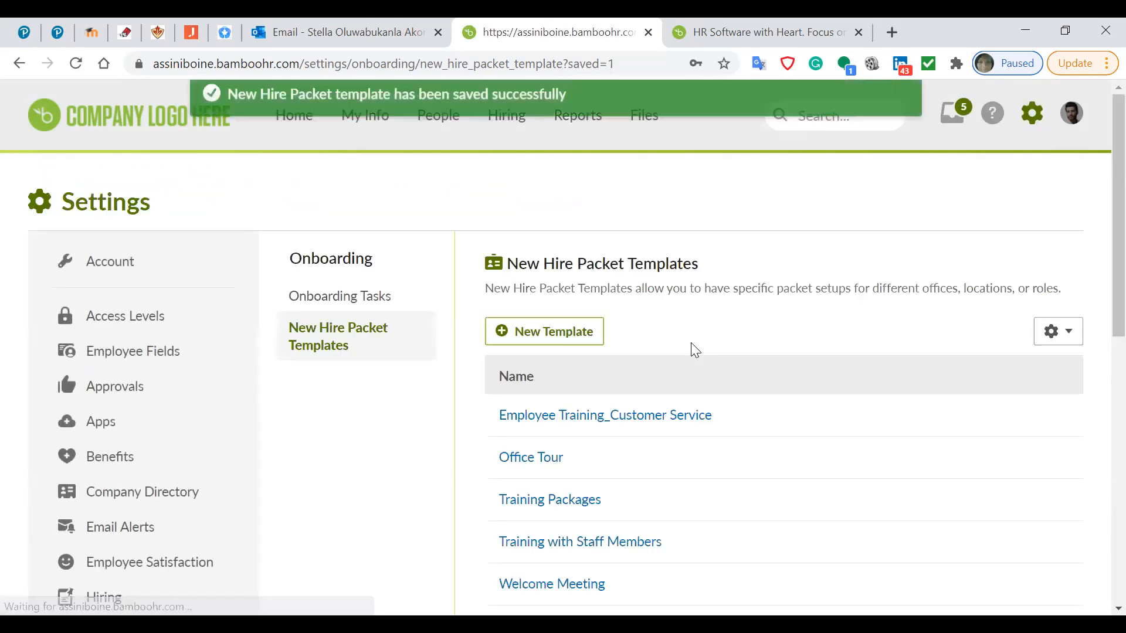
{"action": "scroll", "coordinate": [702, 388], "scroll_direction": "down", "scroll_amount": 3}
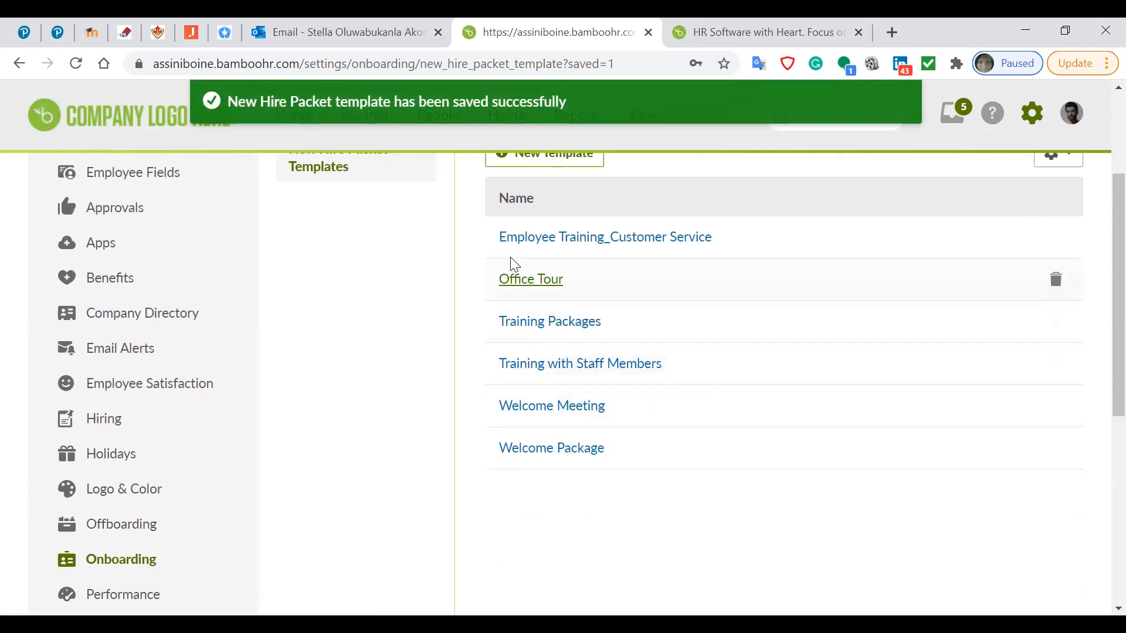
- Review the Welcome Package template's first-day details and Get to Know You questions, and save it again with the location left blank
{"action": "left_click", "coordinate": [533, 453]}
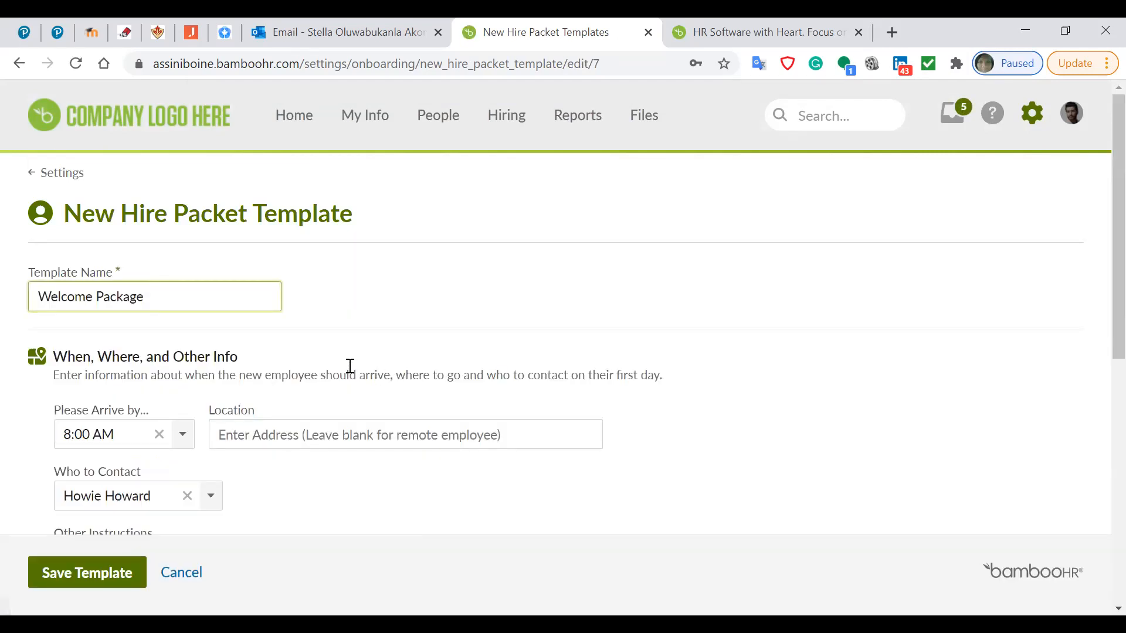
{"action": "scroll", "coordinate": [350, 375], "scroll_direction": "down", "scroll_amount": 8}
{"action": "scroll", "coordinate": [350, 381], "scroll_direction": "down", "scroll_amount": 1}
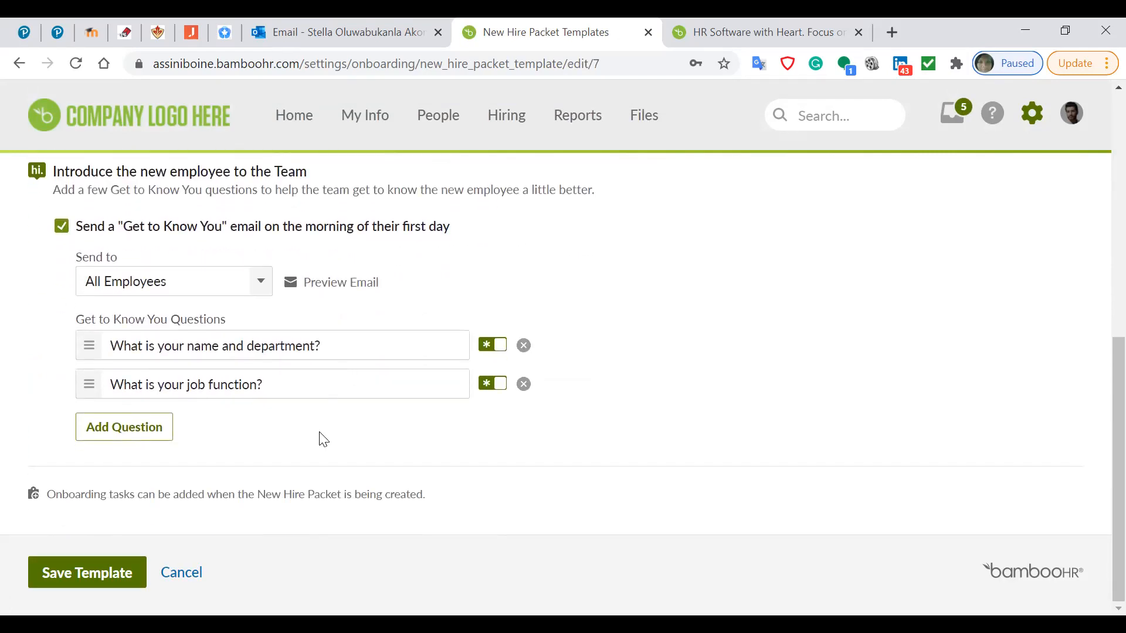
{"action": "scroll", "coordinate": [320, 434], "scroll_direction": "up", "scroll_amount": 3}
{"action": "scroll", "coordinate": [325, 428], "scroll_direction": "up", "scroll_amount": 4}
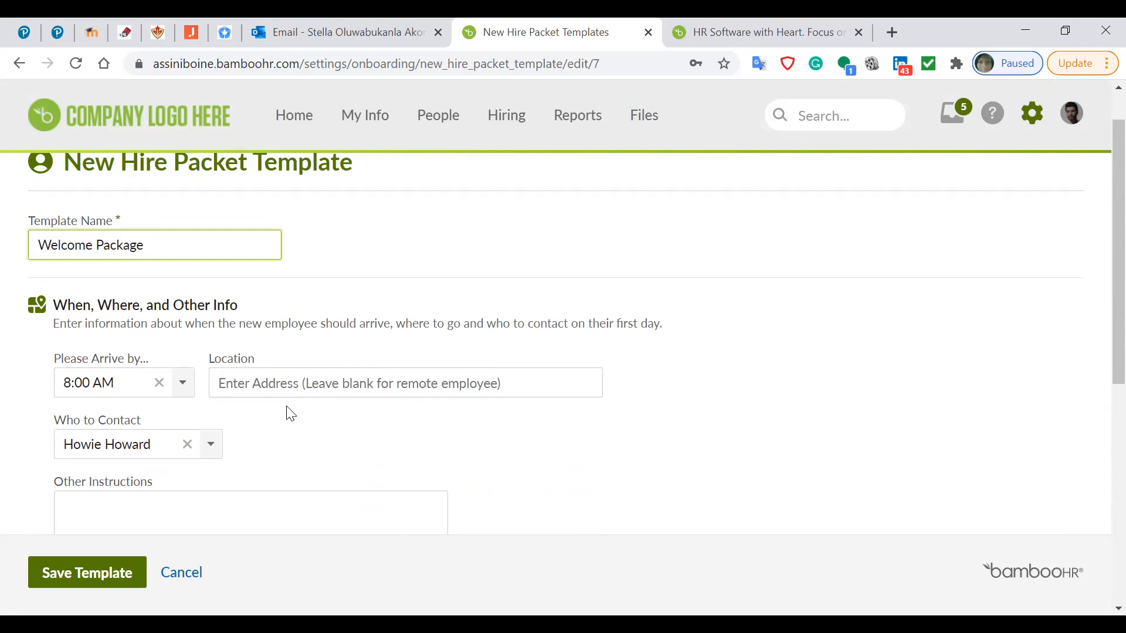
{"action": "left_click", "coordinate": [275, 378]}
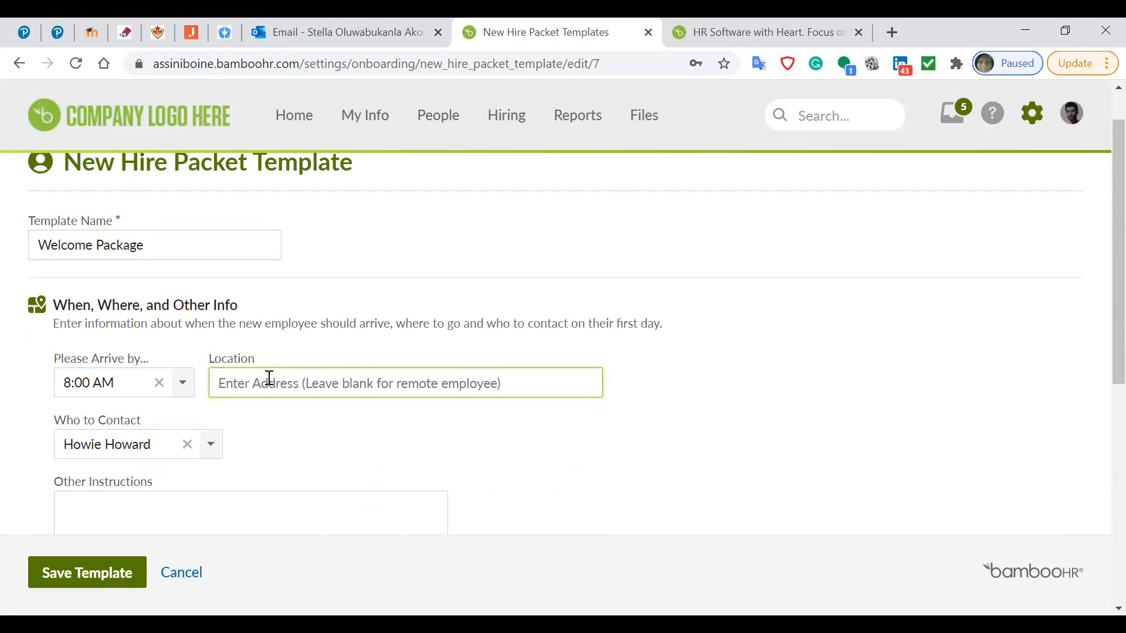
{"action": "left_click", "coordinate": [91, 566]}
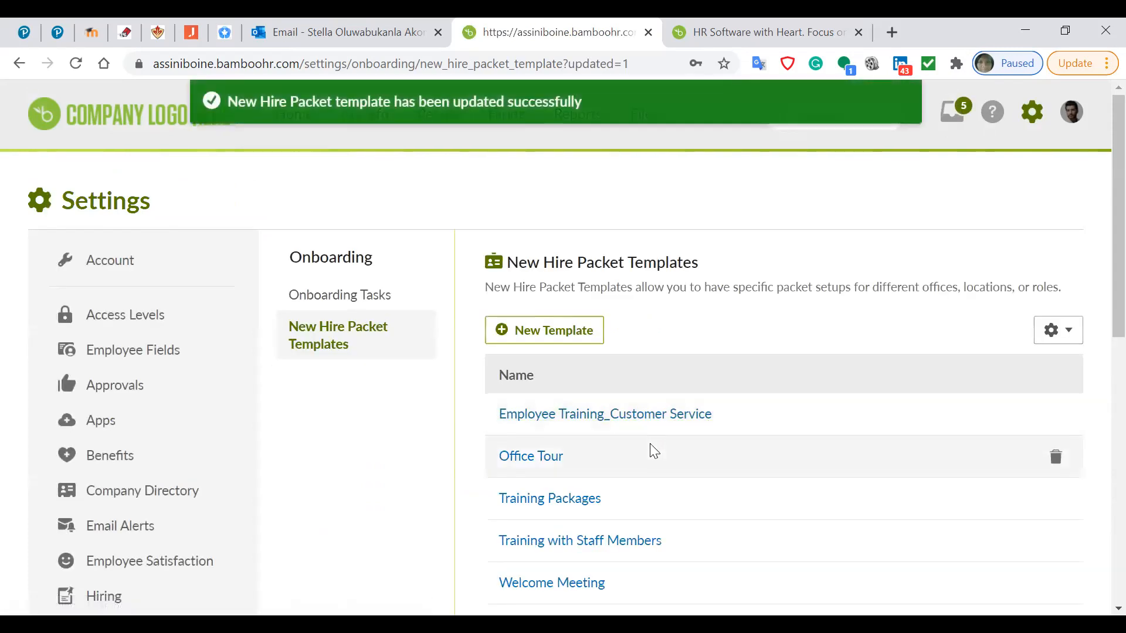
{"action": "scroll", "coordinate": [654, 452], "scroll_direction": "down", "scroll_amount": 6}
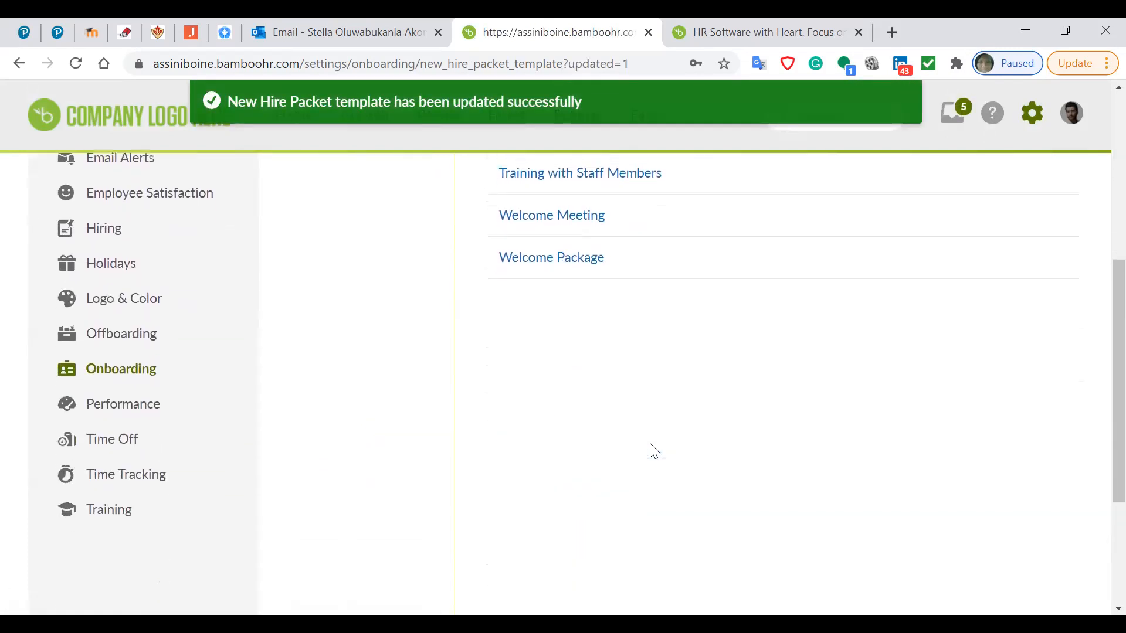
{"action": "scroll", "coordinate": [654, 451], "scroll_direction": "down", "scroll_amount": 1}
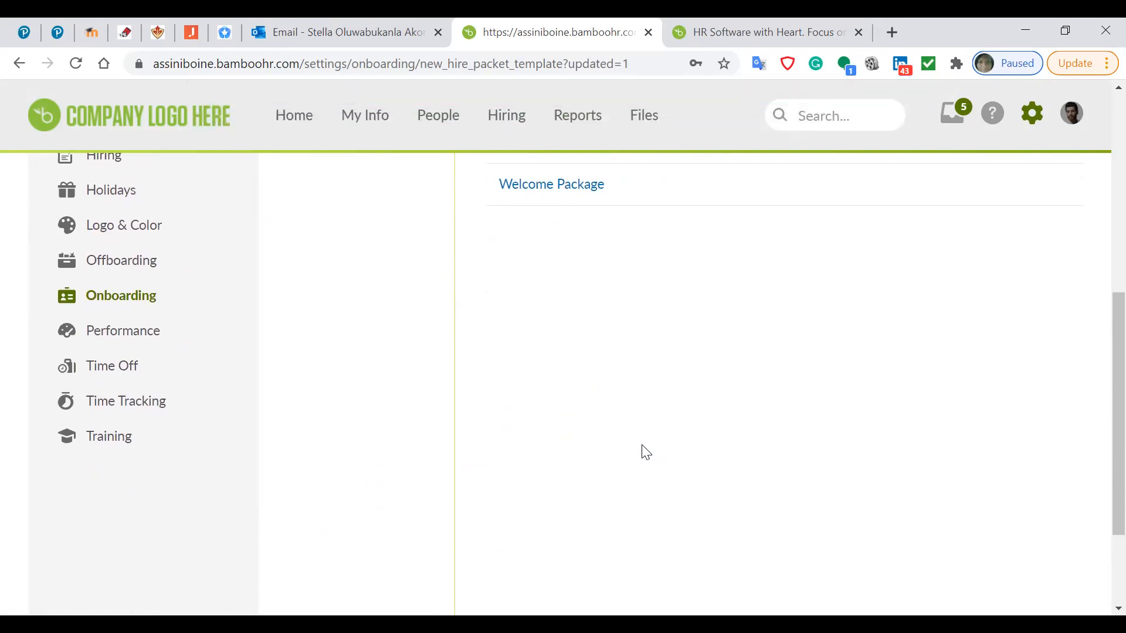
{"action": "scroll", "coordinate": [610, 439], "scroll_direction": "up", "scroll_amount": 7}
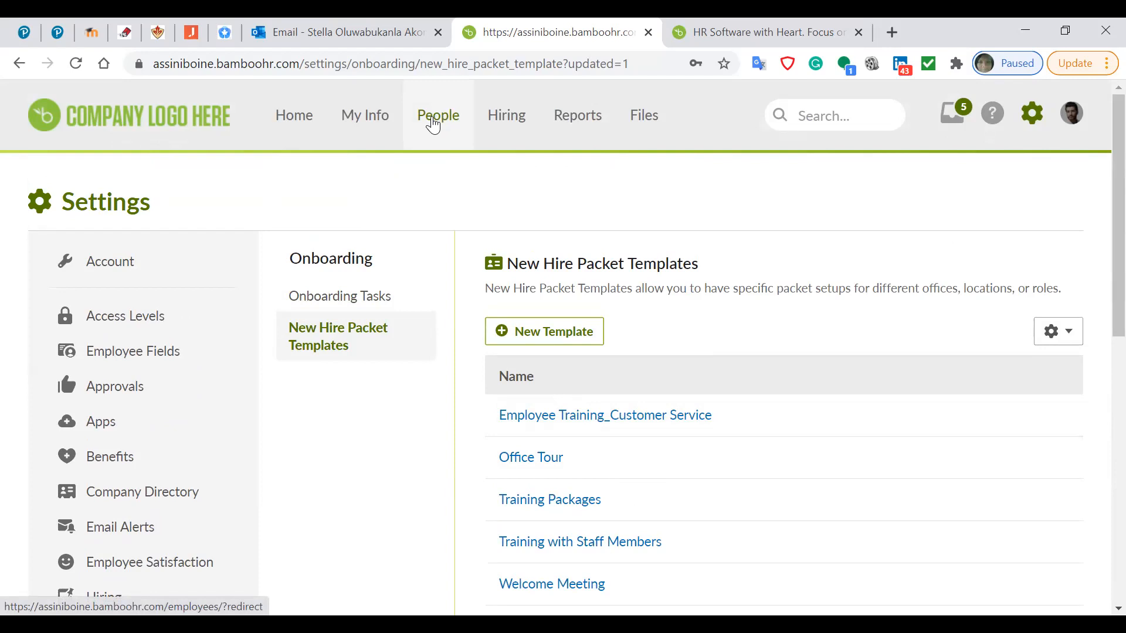
- Open the profile of the first employee in the People directory, view the personal information and go to the employee's Onboarding page
{"action": "left_click", "coordinate": [463, 123]}
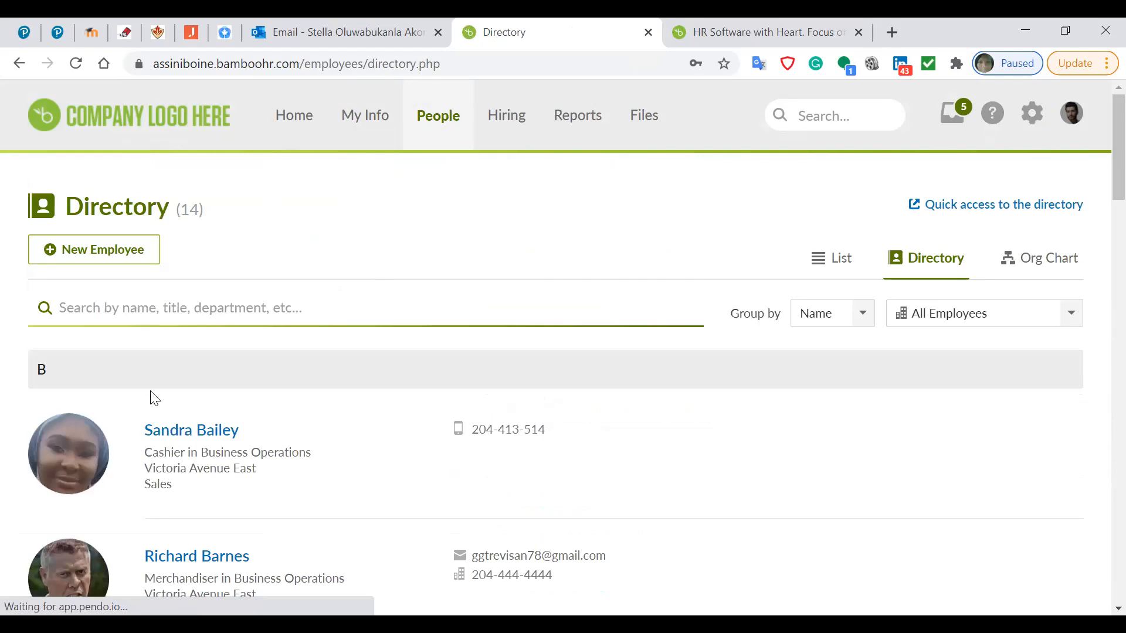
{"action": "left_click", "coordinate": [186, 440]}
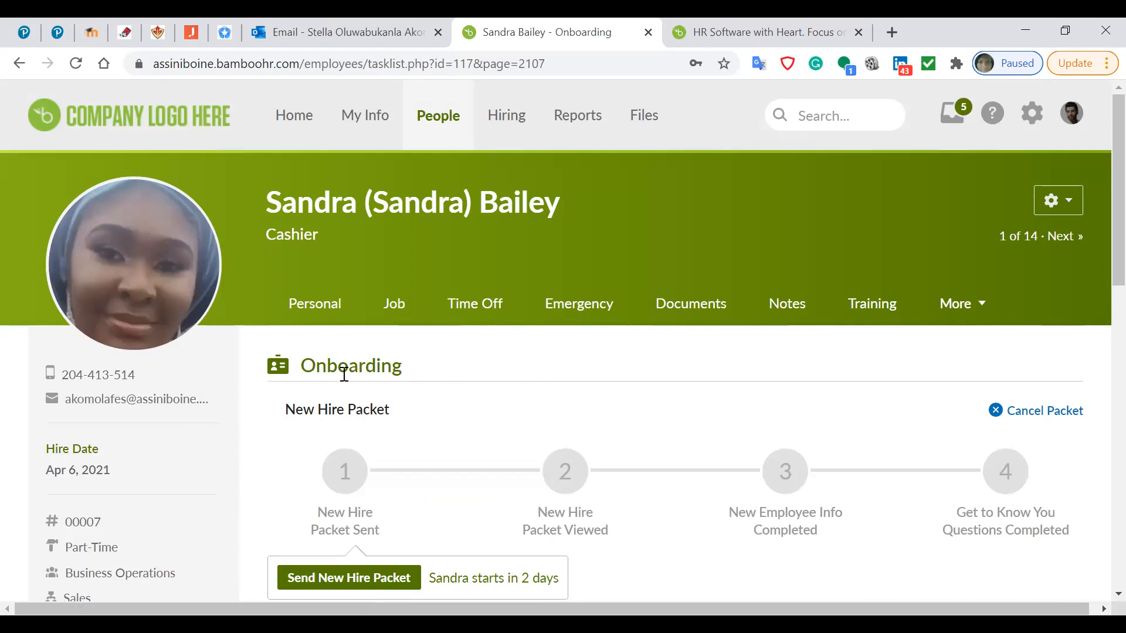
{"action": "left_click", "coordinate": [312, 304]}
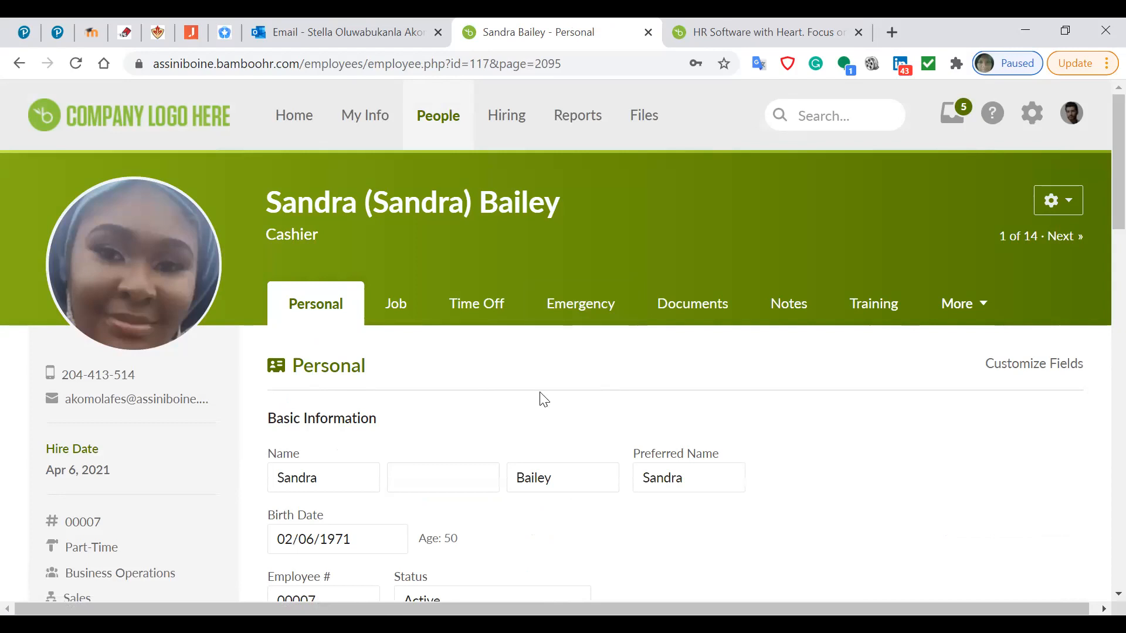
{"action": "left_click", "coordinate": [979, 312]}
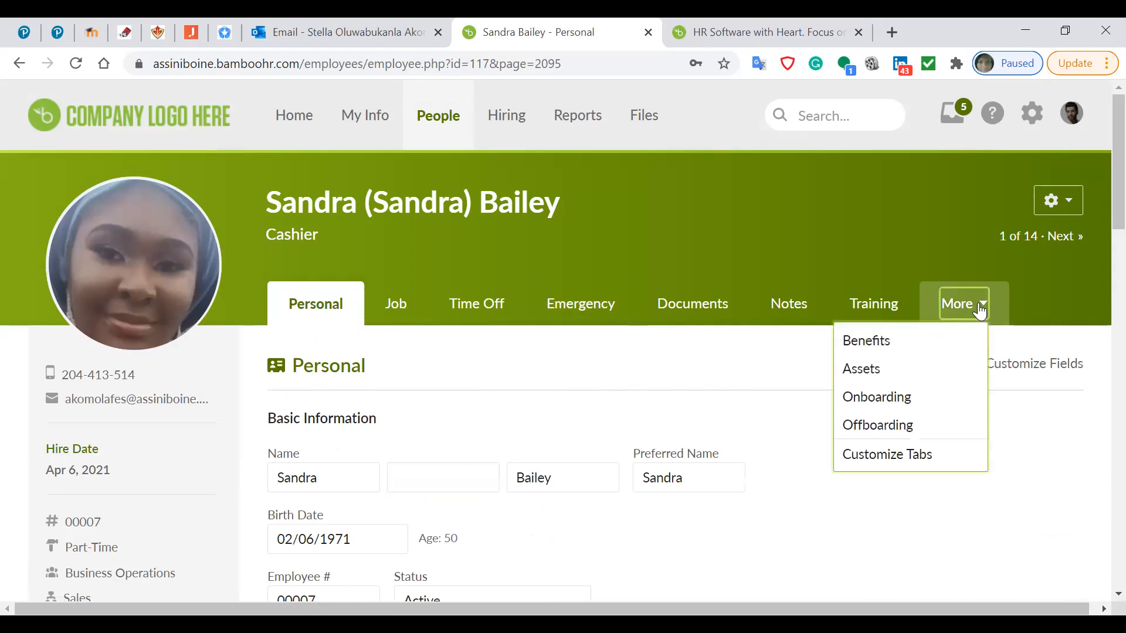
{"action": "left_click", "coordinate": [888, 403]}
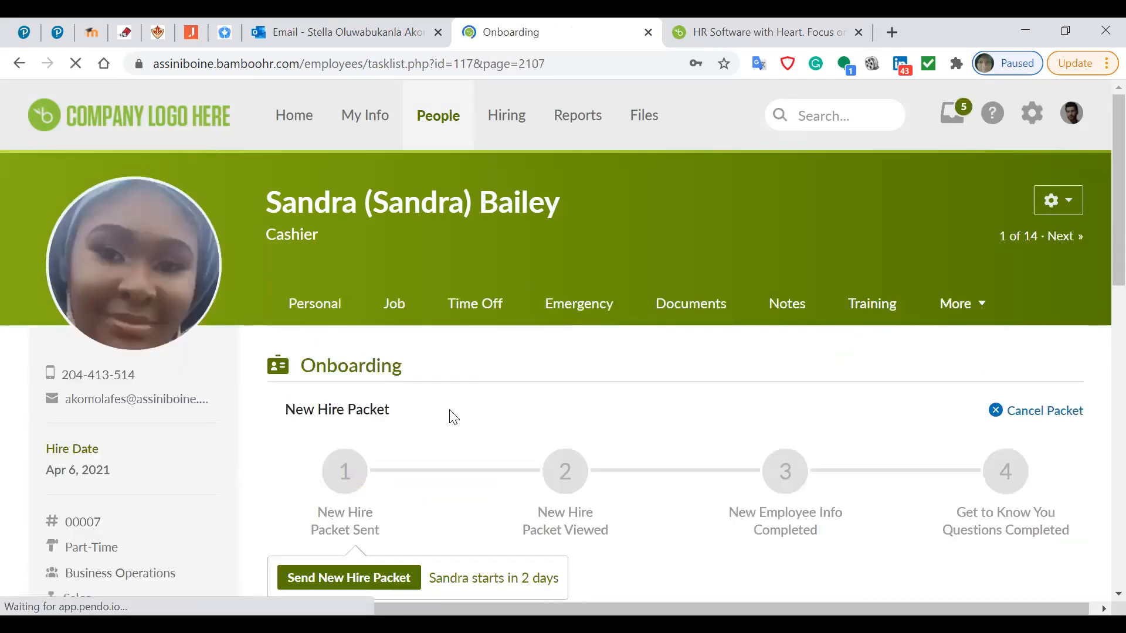
- Examine the employee's New Hire Packet progress and the full list of onboarding tasks with their assignees and due dates
{"action": "scroll", "coordinate": [453, 417], "scroll_direction": "down", "scroll_amount": 4}
{"action": "scroll", "coordinate": [449, 409], "scroll_direction": "up", "scroll_amount": 1}
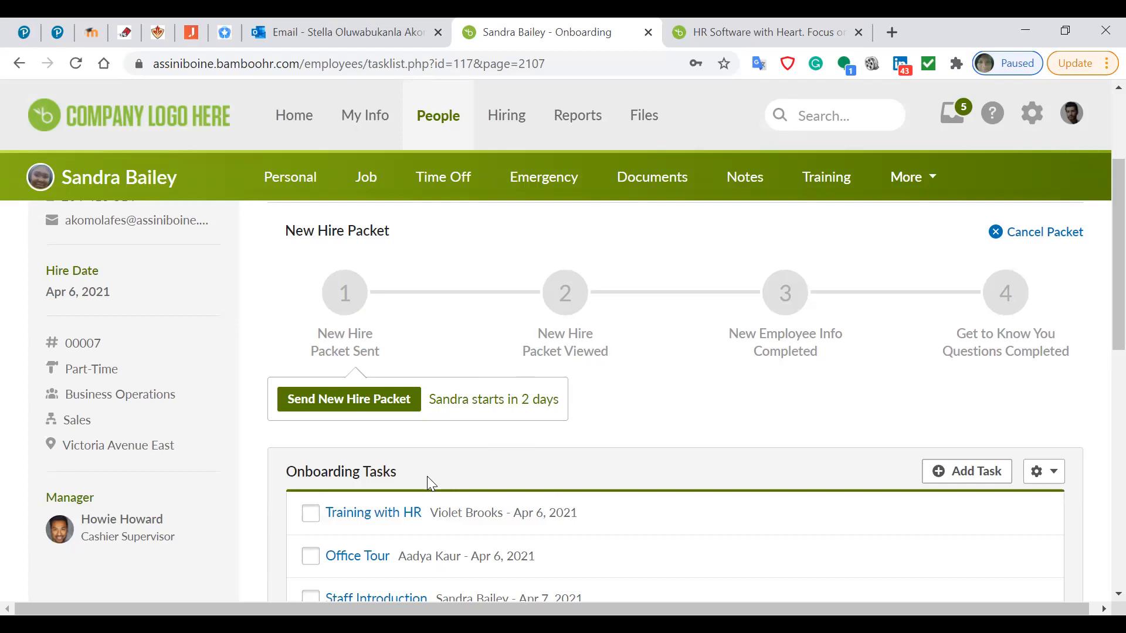
{"action": "scroll", "coordinate": [428, 483], "scroll_direction": "down", "scroll_amount": 5}
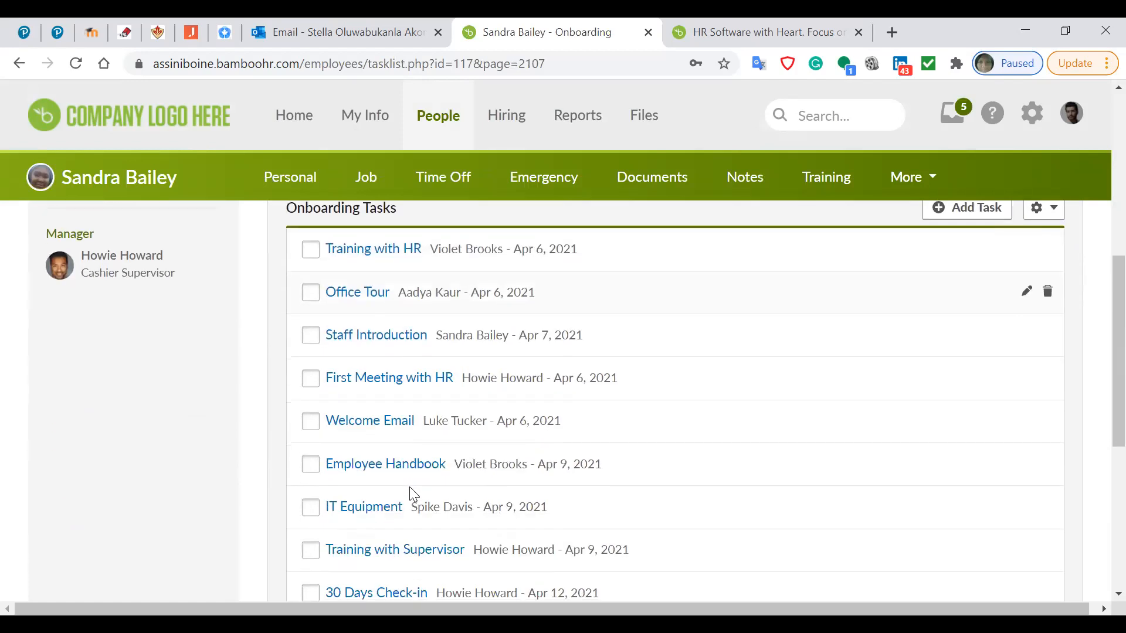
{"action": "scroll", "coordinate": [415, 492], "scroll_direction": "down", "scroll_amount": 4}
{"action": "scroll", "coordinate": [415, 493], "scroll_direction": "up", "scroll_amount": 5}
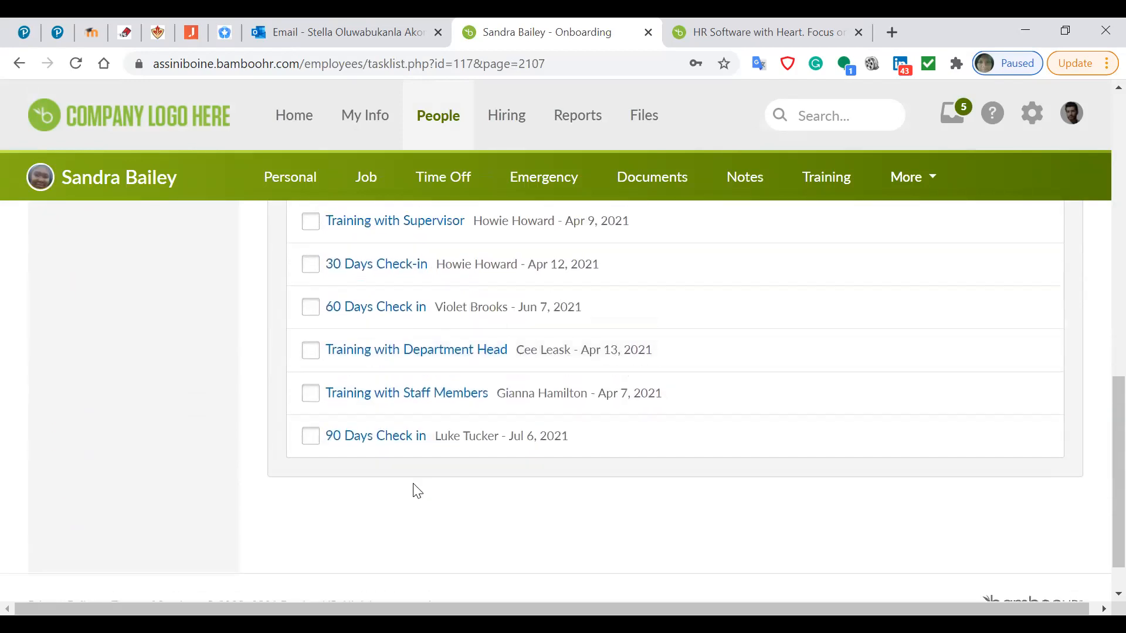
{"action": "scroll", "coordinate": [416, 491], "scroll_direction": "up", "scroll_amount": 3}
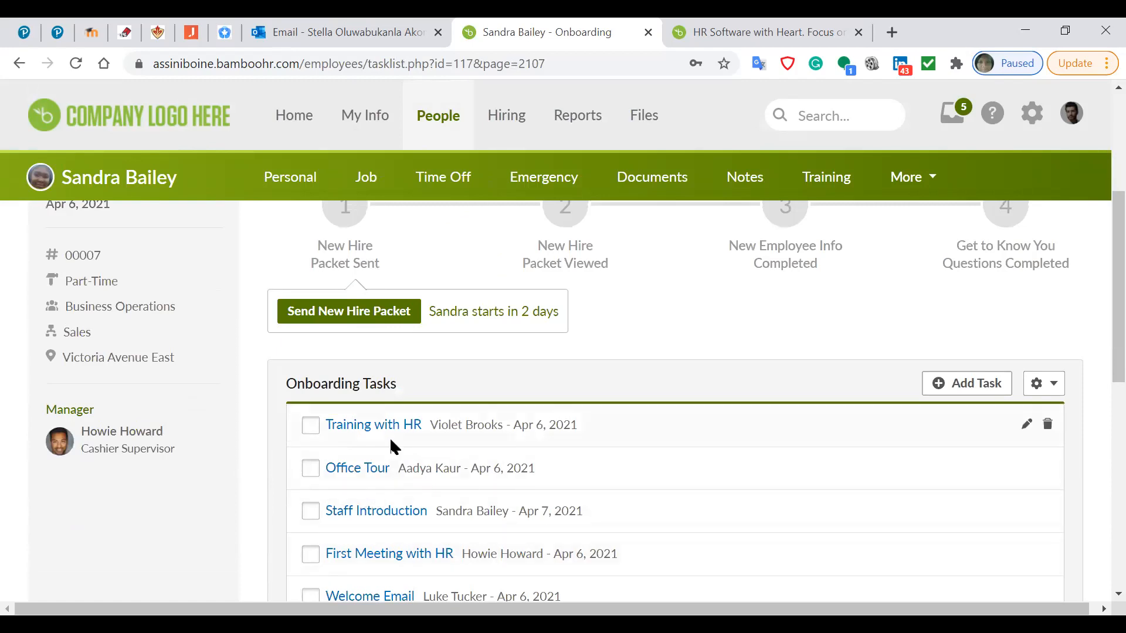
{"action": "scroll", "coordinate": [380, 443], "scroll_direction": "down", "scroll_amount": 2}
{"action": "scroll", "coordinate": [380, 444], "scroll_direction": "down", "scroll_amount": 5}
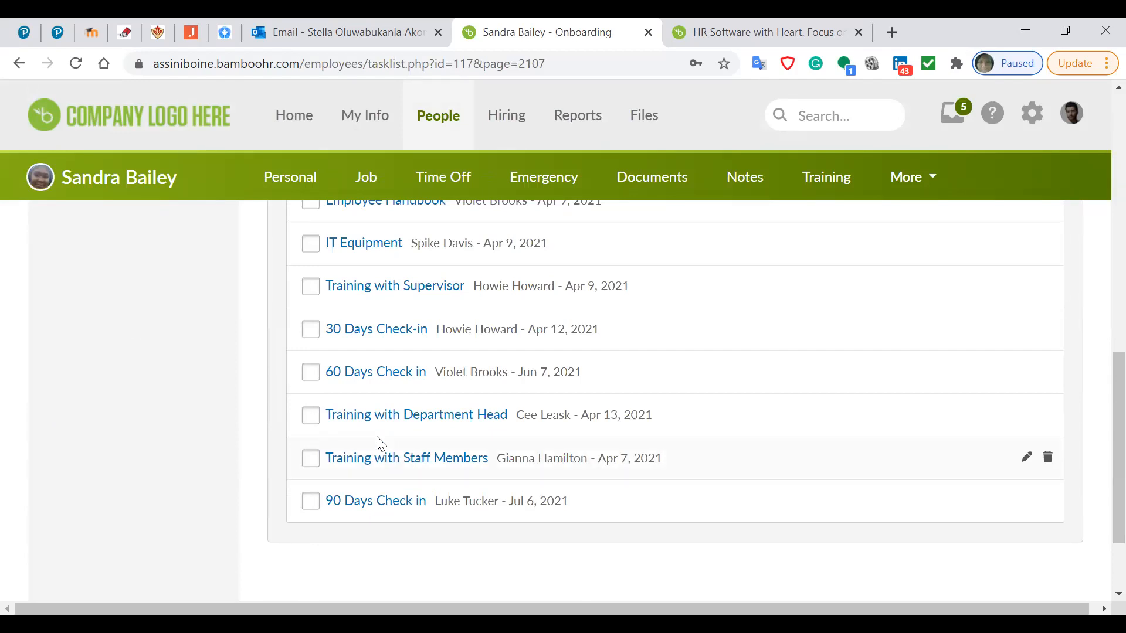
{"action": "scroll", "coordinate": [379, 444], "scroll_direction": "up", "scroll_amount": 8}
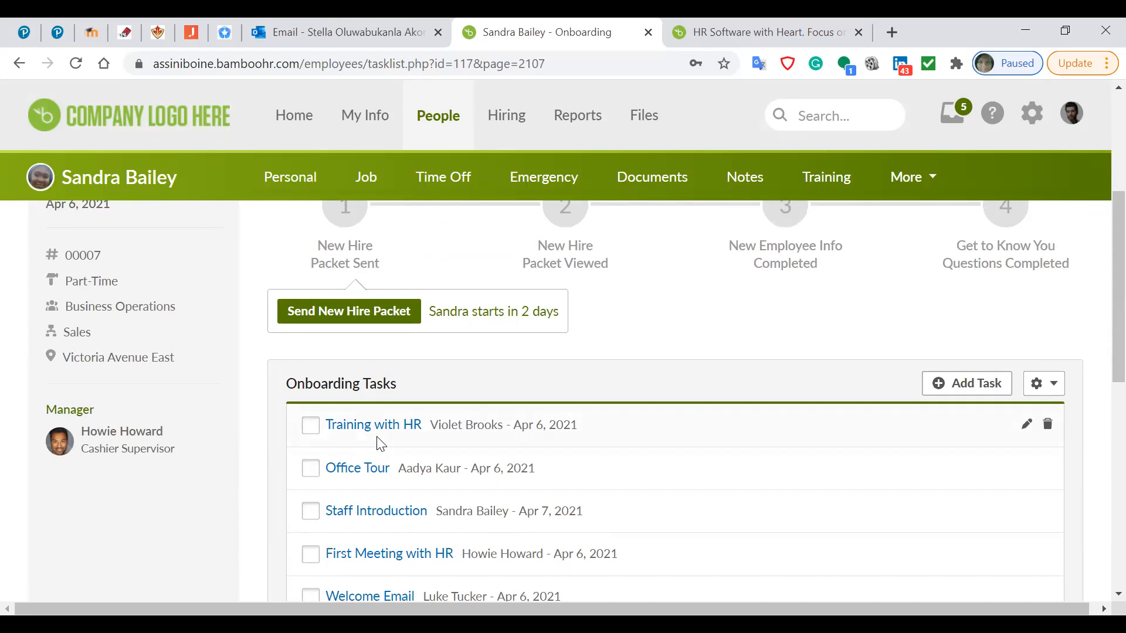
- Open the Training with HR onboarding task for editing and apply the hire date as its due date
{"action": "left_click", "coordinate": [1026, 424]}
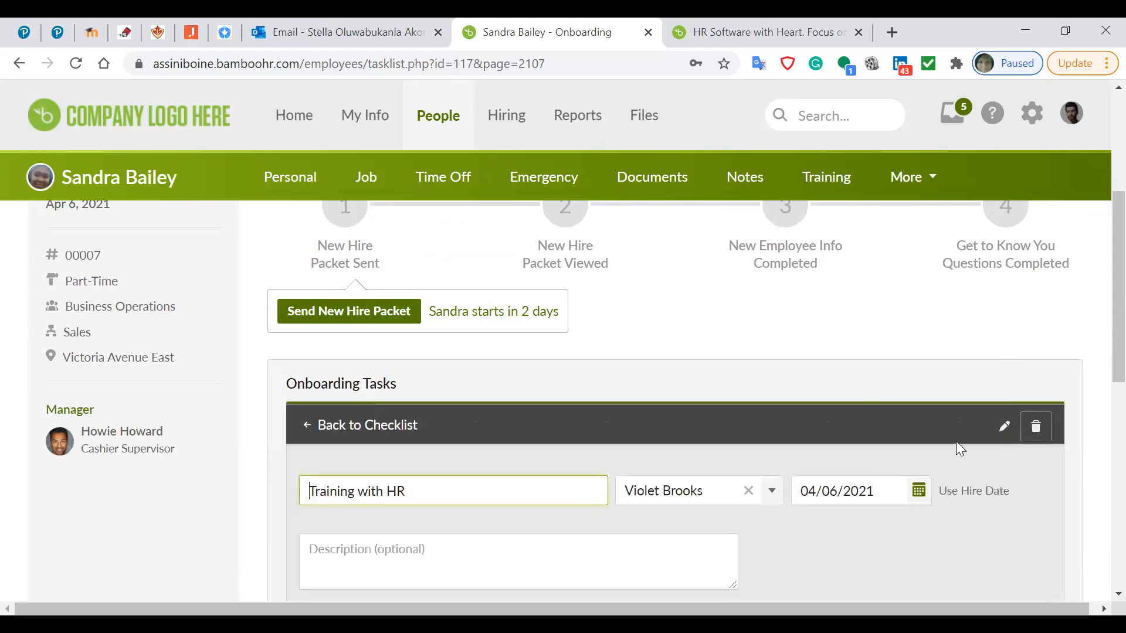
{"action": "scroll", "coordinate": [955, 442], "scroll_direction": "down", "scroll_amount": 3}
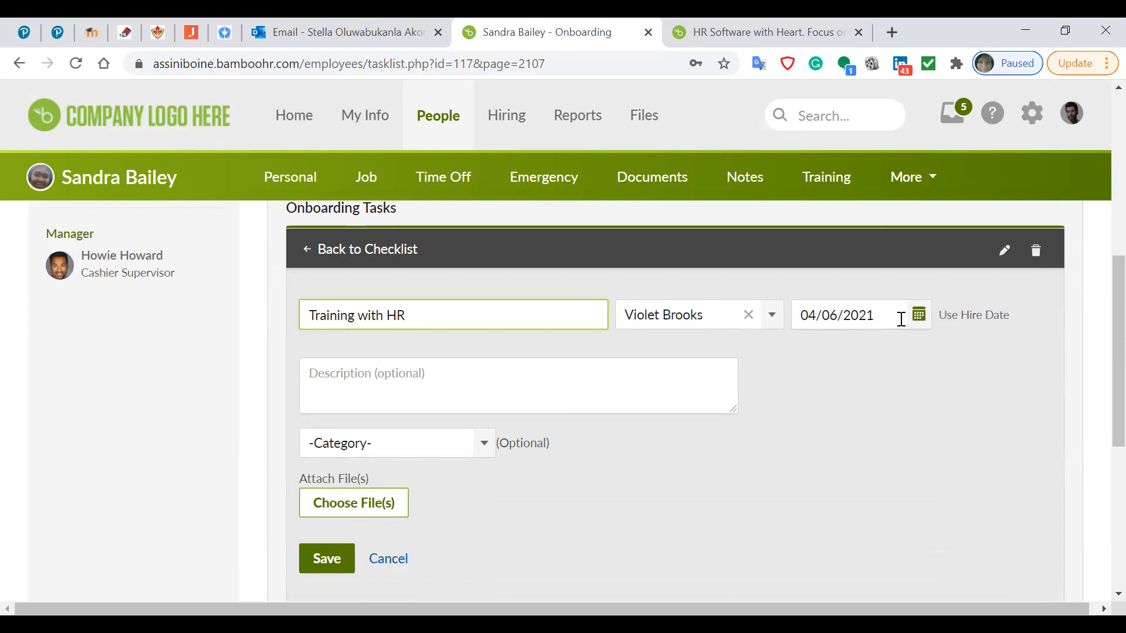
{"action": "left_click", "coordinate": [968, 323]}
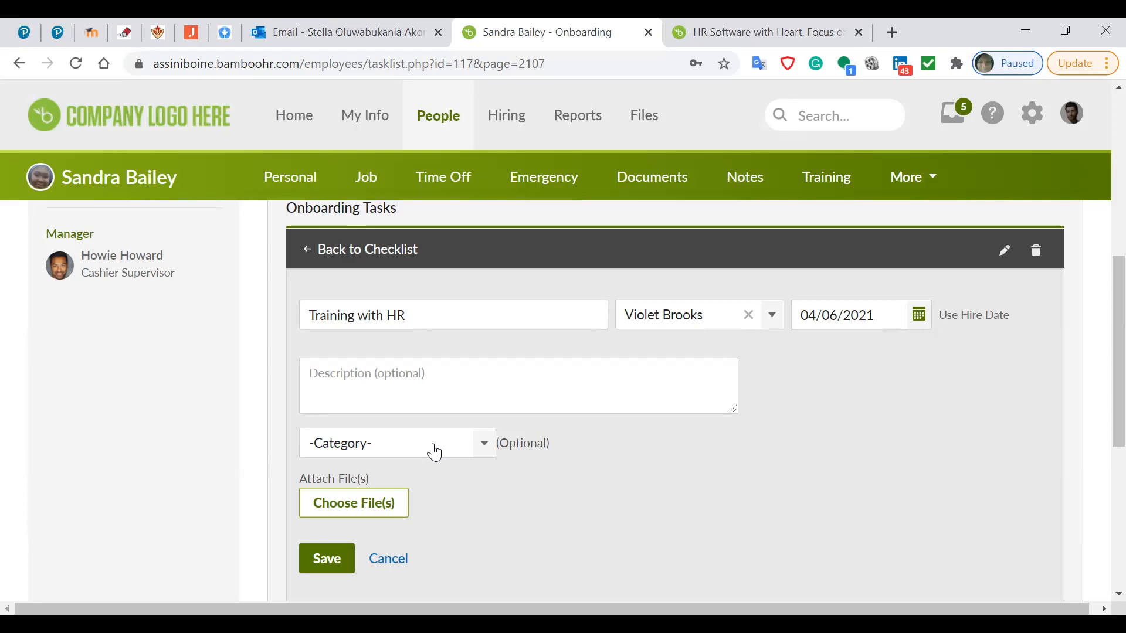
{"action": "scroll", "coordinate": [433, 452], "scroll_direction": "down", "scroll_amount": 2}
{"action": "scroll", "coordinate": [432, 445], "scroll_direction": "up", "scroll_amount": 1}
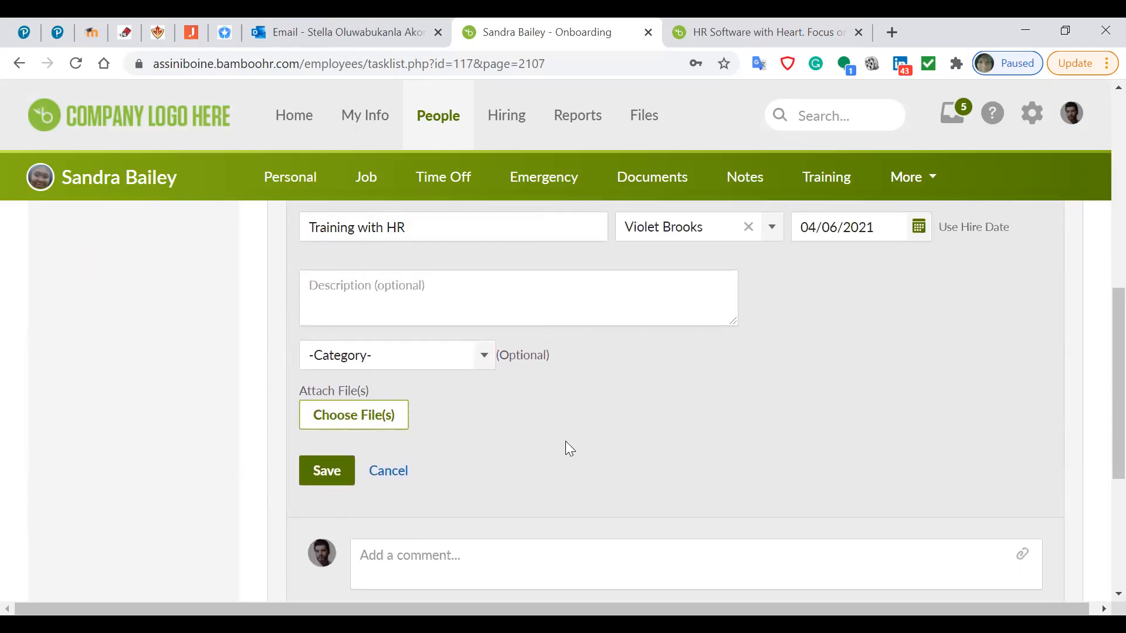
{"action": "scroll", "coordinate": [567, 444], "scroll_direction": "up", "scroll_amount": 2}
{"action": "scroll", "coordinate": [561, 441], "scroll_direction": "down", "scroll_amount": 1}
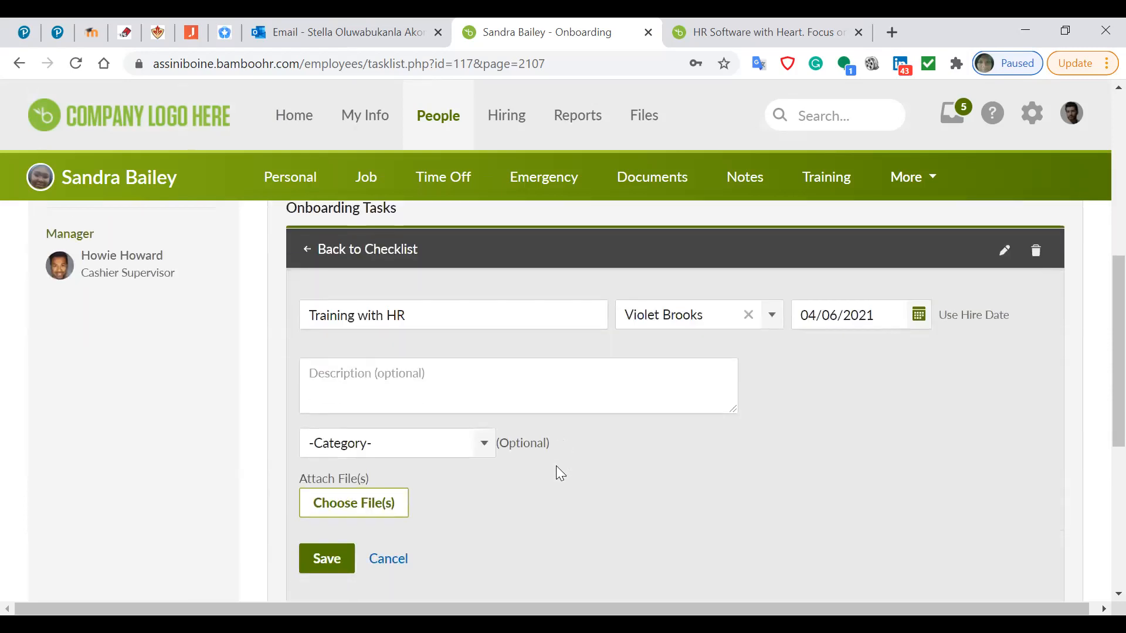
- Browse the files available to attach to the Training with HR task and close the file list without adding any
{"action": "left_click", "coordinate": [346, 508]}
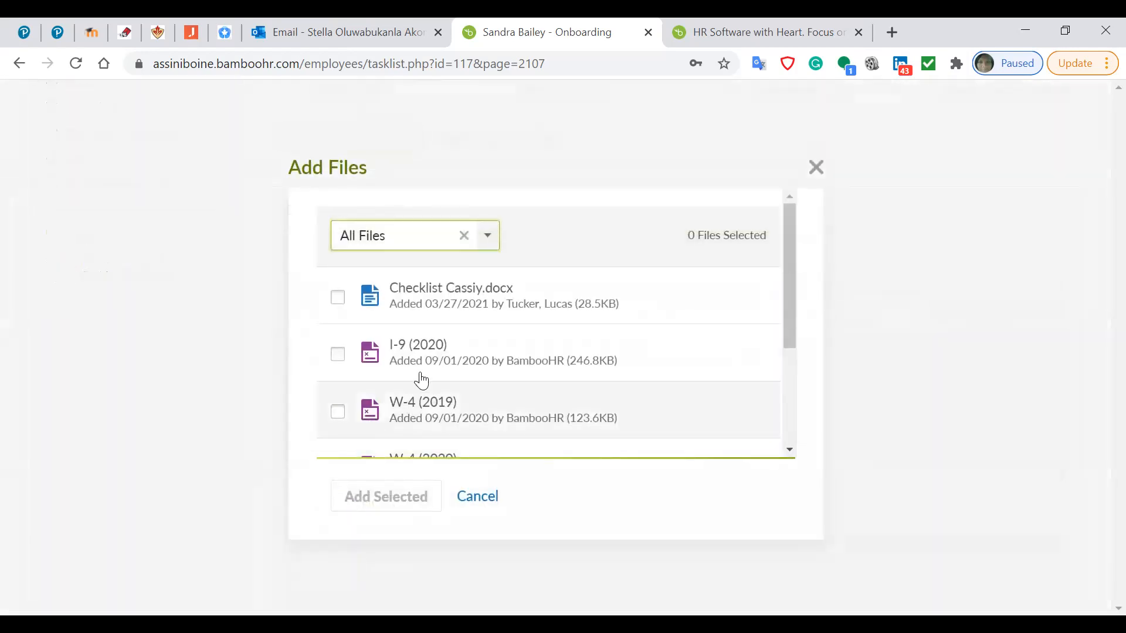
{"action": "scroll", "coordinate": [452, 323], "scroll_direction": "down", "scroll_amount": 3}
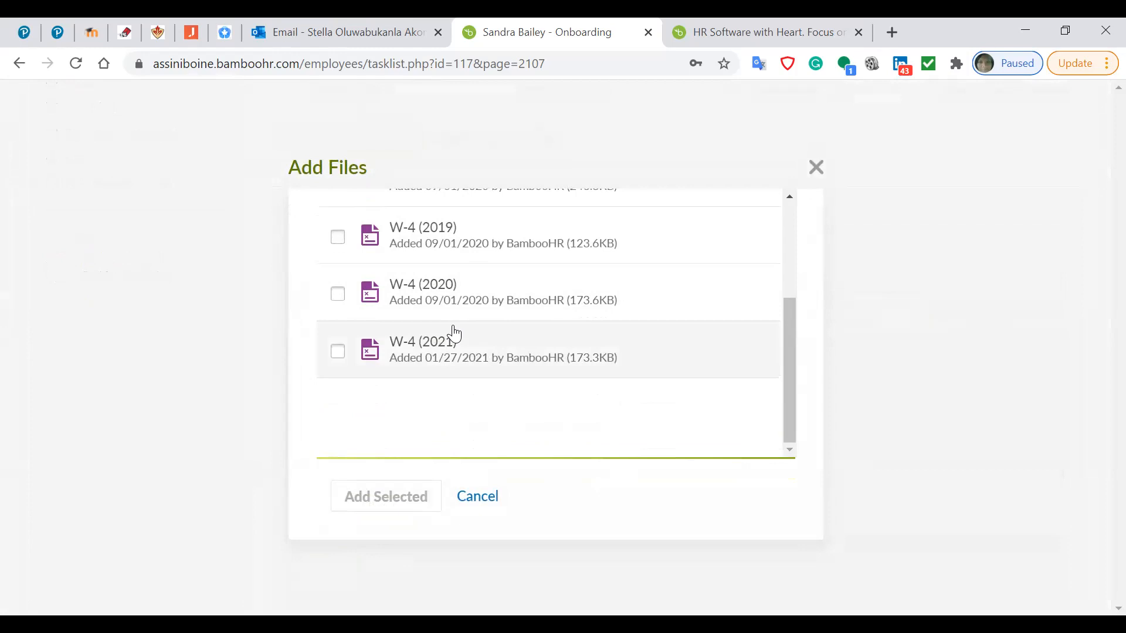
{"action": "scroll", "coordinate": [455, 334], "scroll_direction": "up", "scroll_amount": 3}
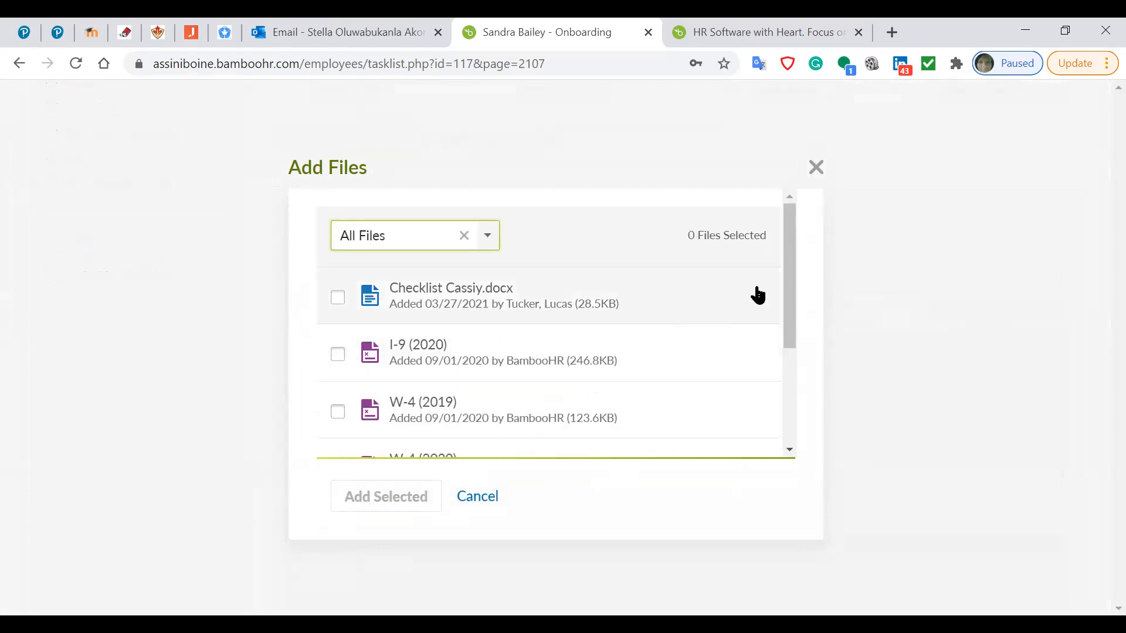
{"action": "left_click", "coordinate": [787, 268]}
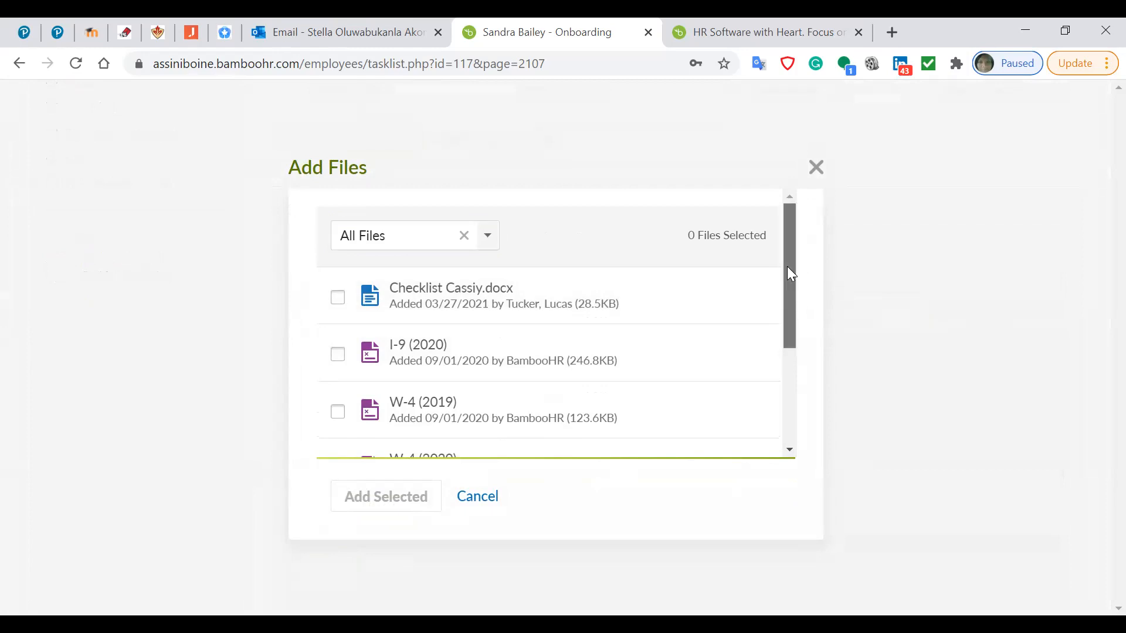
{"action": "left_click_drag", "start_coordinate": [787, 268], "coordinate": [791, 373]}
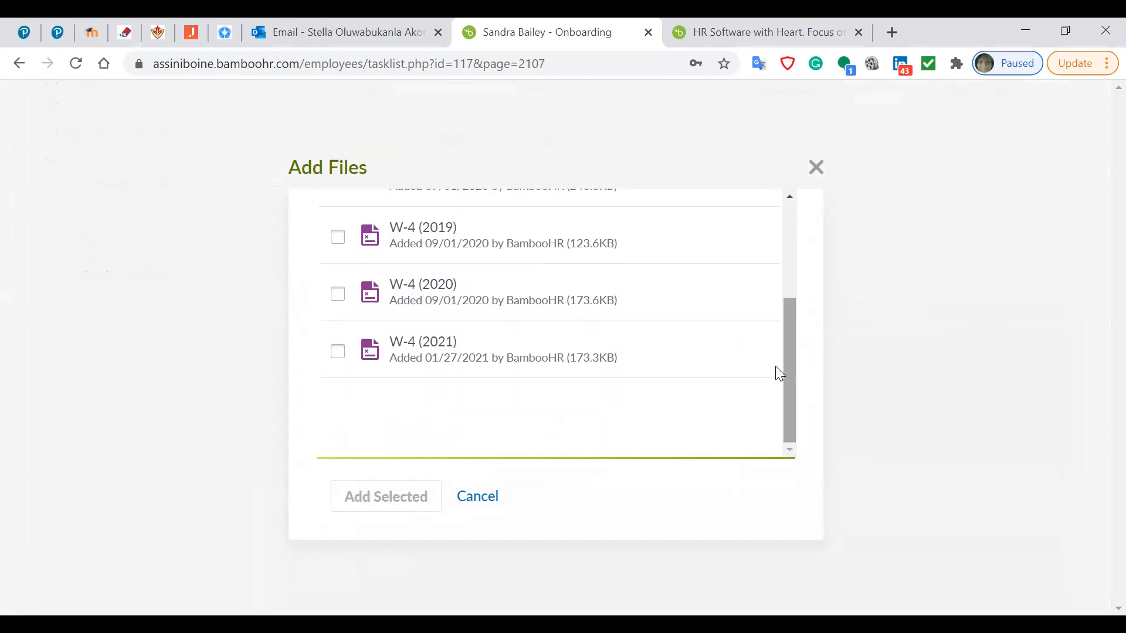
{"action": "left_click", "coordinate": [816, 170]}
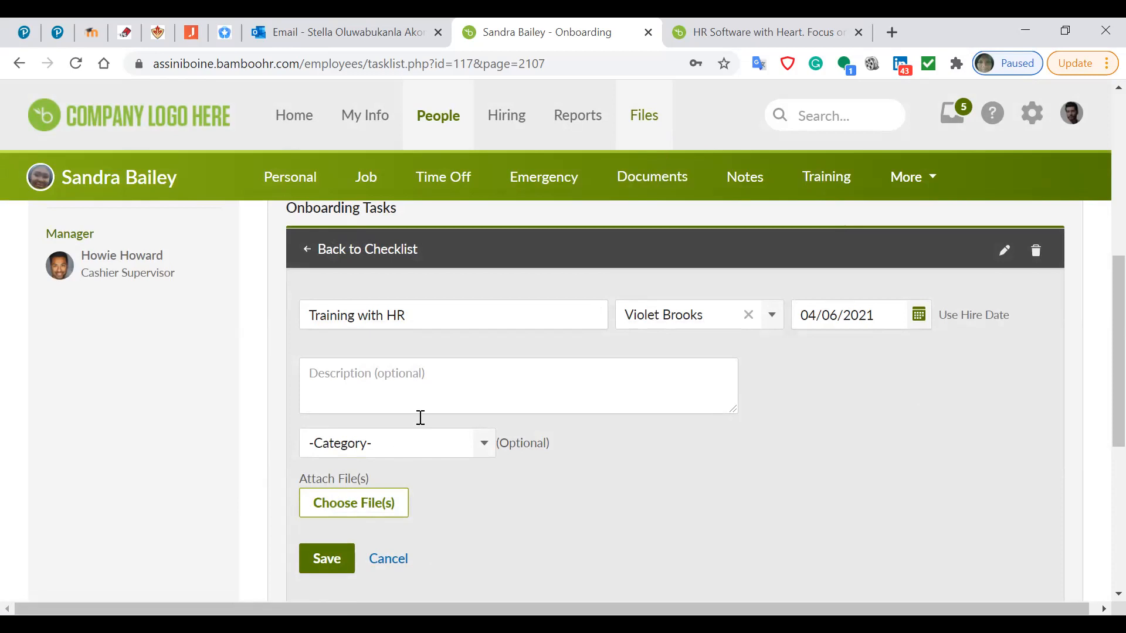
- Save the Training with HR task and review its entry under the employee's onboarding tasks
{"action": "left_click", "coordinate": [322, 562]}
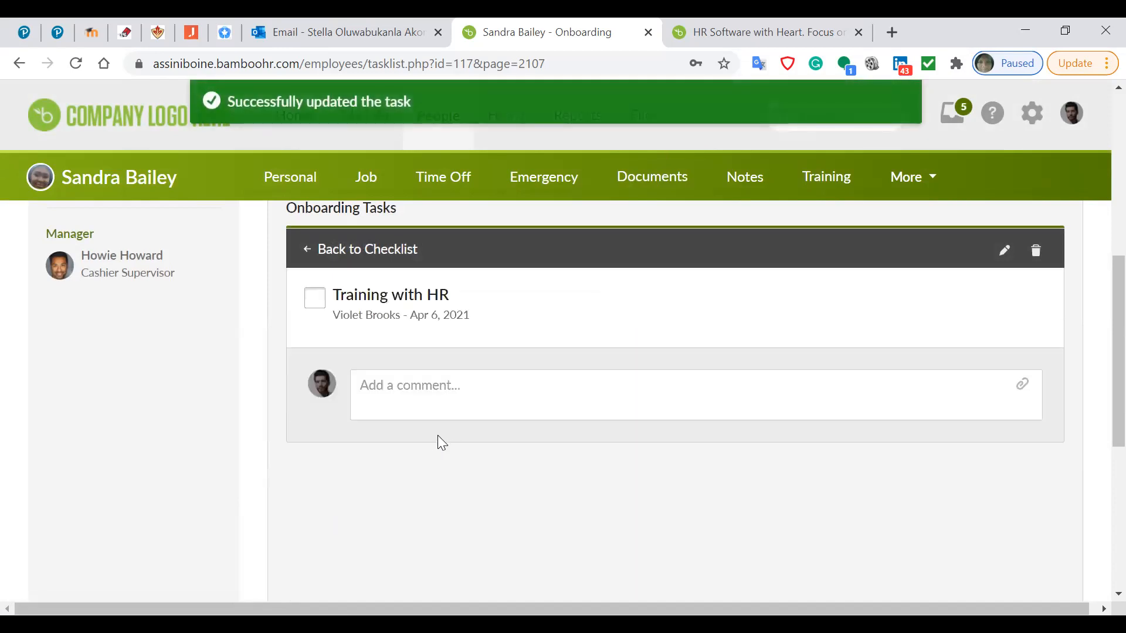
{"action": "scroll", "coordinate": [445, 443], "scroll_direction": "up", "scroll_amount": 4}
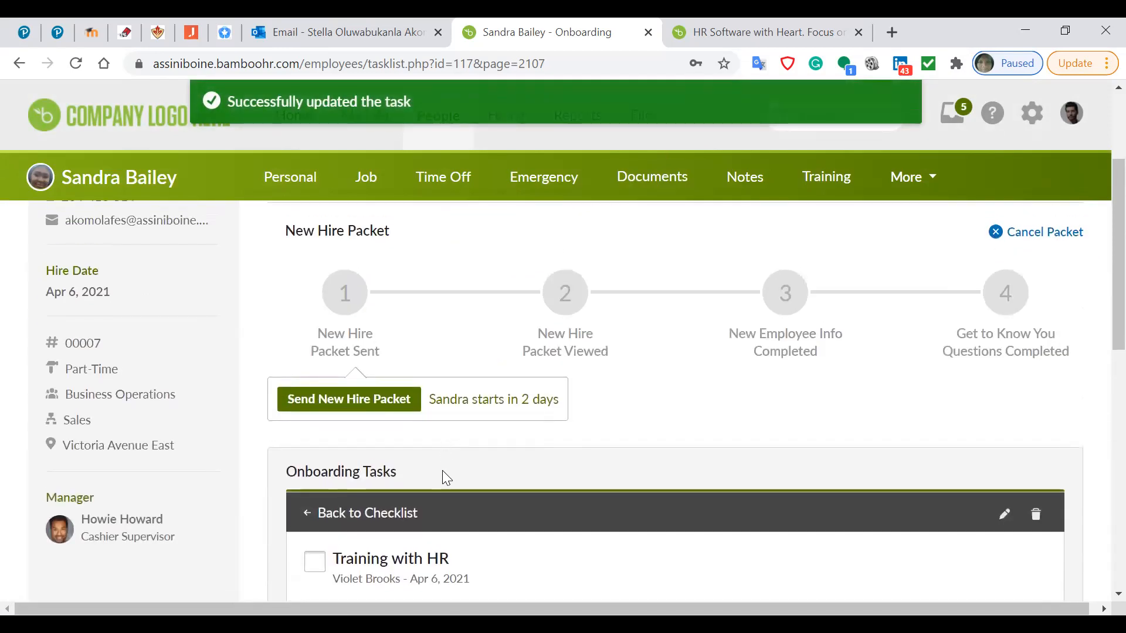
{"action": "scroll", "coordinate": [443, 476], "scroll_direction": "down", "scroll_amount": 3}
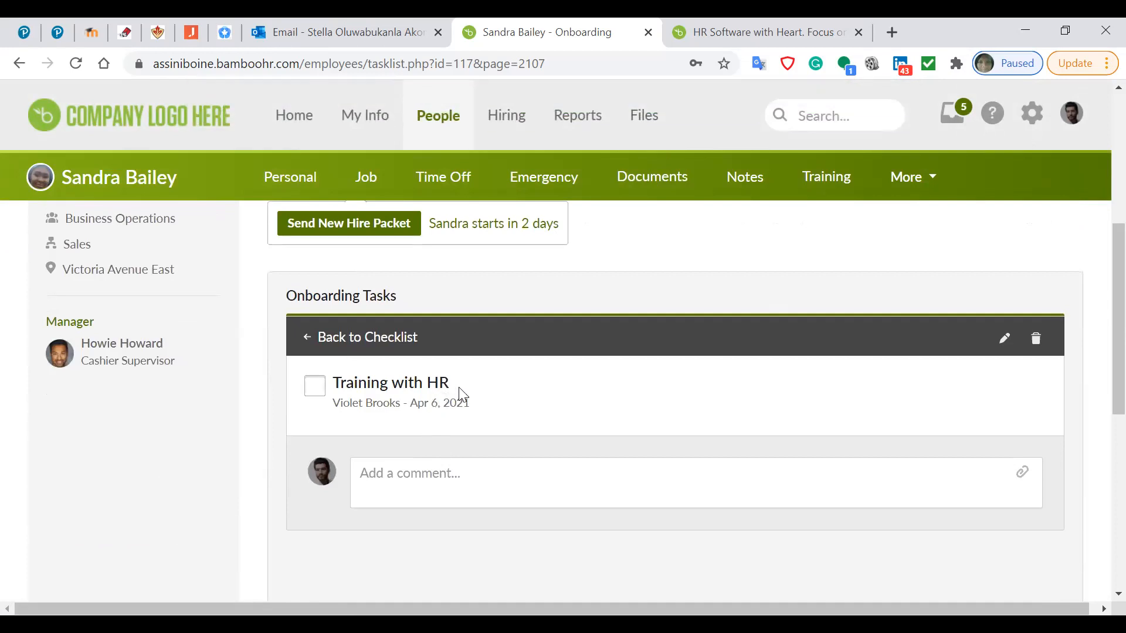
{"action": "scroll", "coordinate": [458, 387], "scroll_direction": "up", "scroll_amount": 3}
{"action": "scroll", "coordinate": [469, 421], "scroll_direction": "down", "scroll_amount": 1}
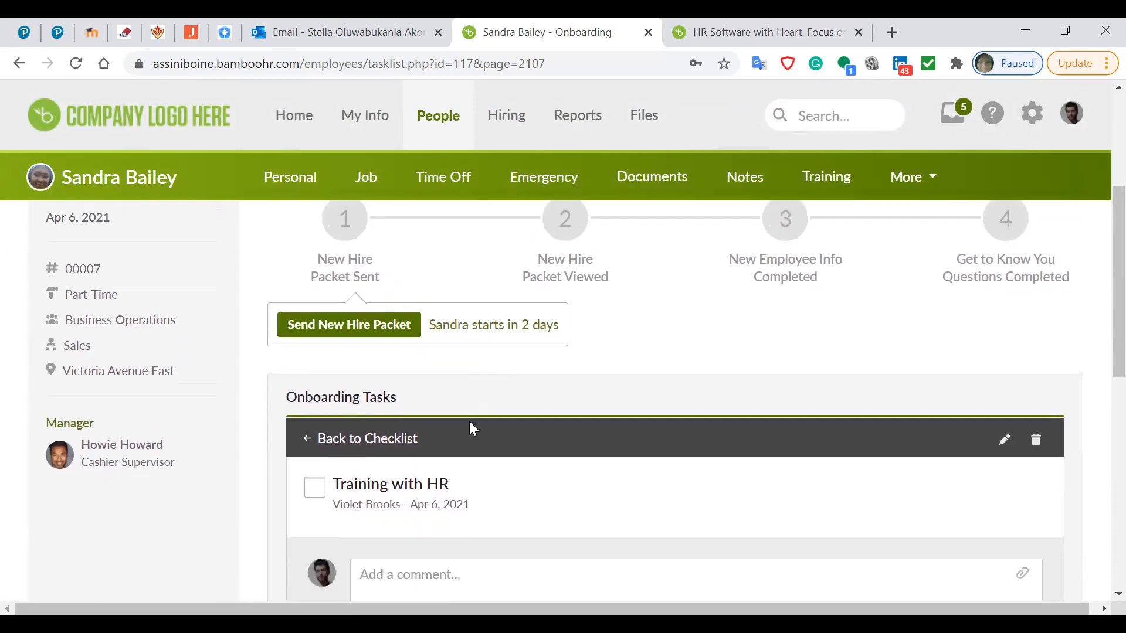
{"action": "scroll", "coordinate": [472, 429], "scroll_direction": "down", "scroll_amount": 2}
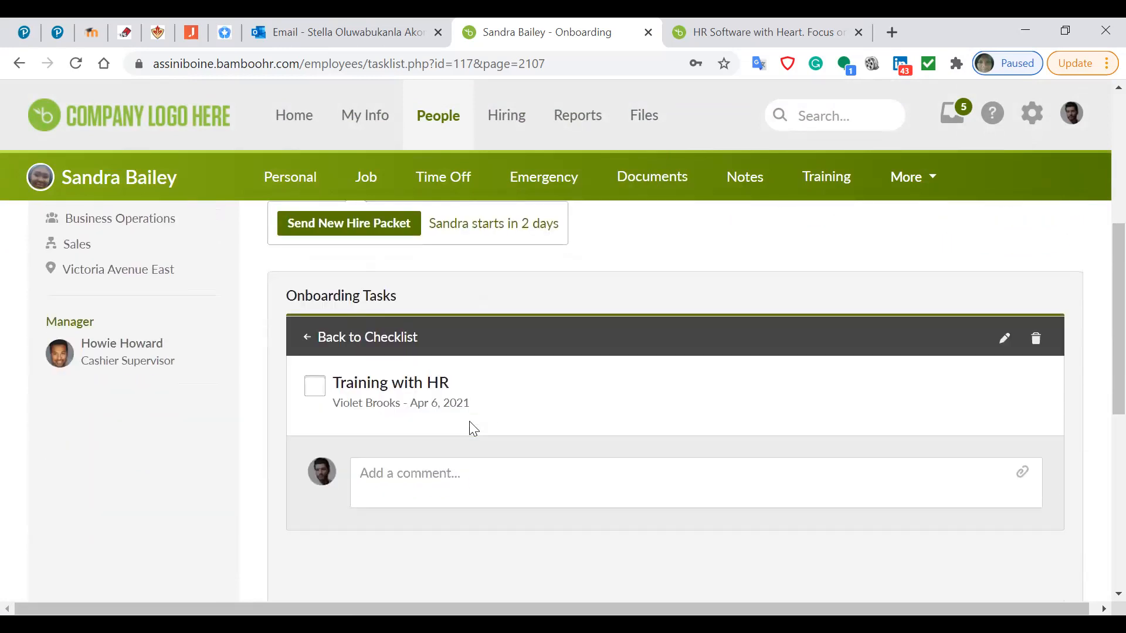
- Return to the onboarding checklist, look through the listed tasks, and reopen the Training with HR task
{"action": "left_click", "coordinate": [337, 340]}
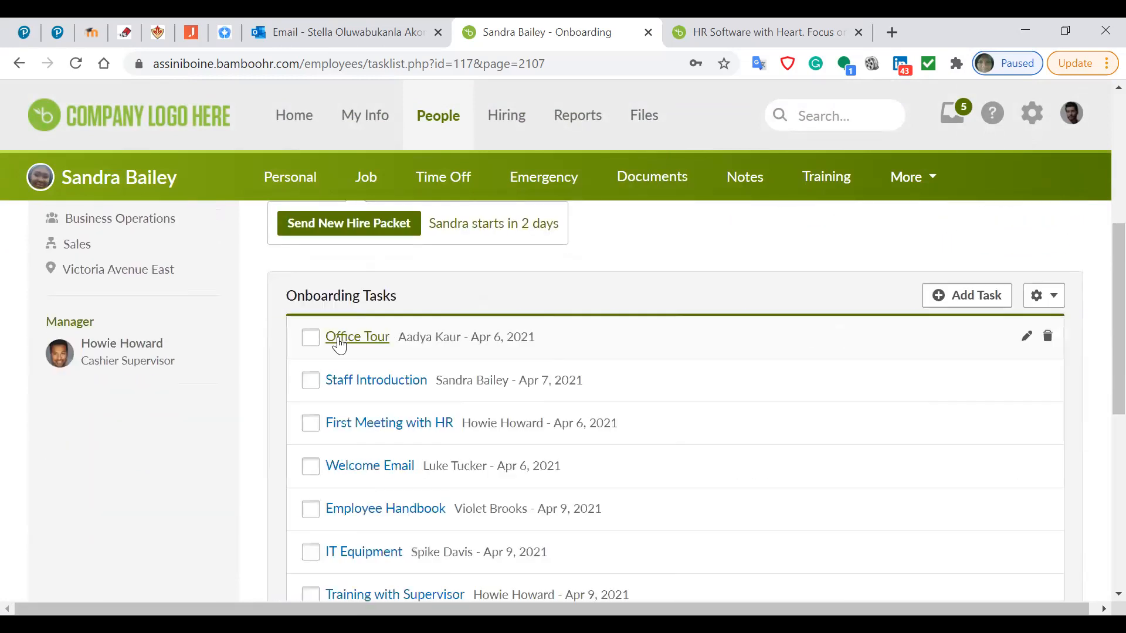
{"action": "scroll", "coordinate": [654, 395], "scroll_direction": "down", "scroll_amount": 3}
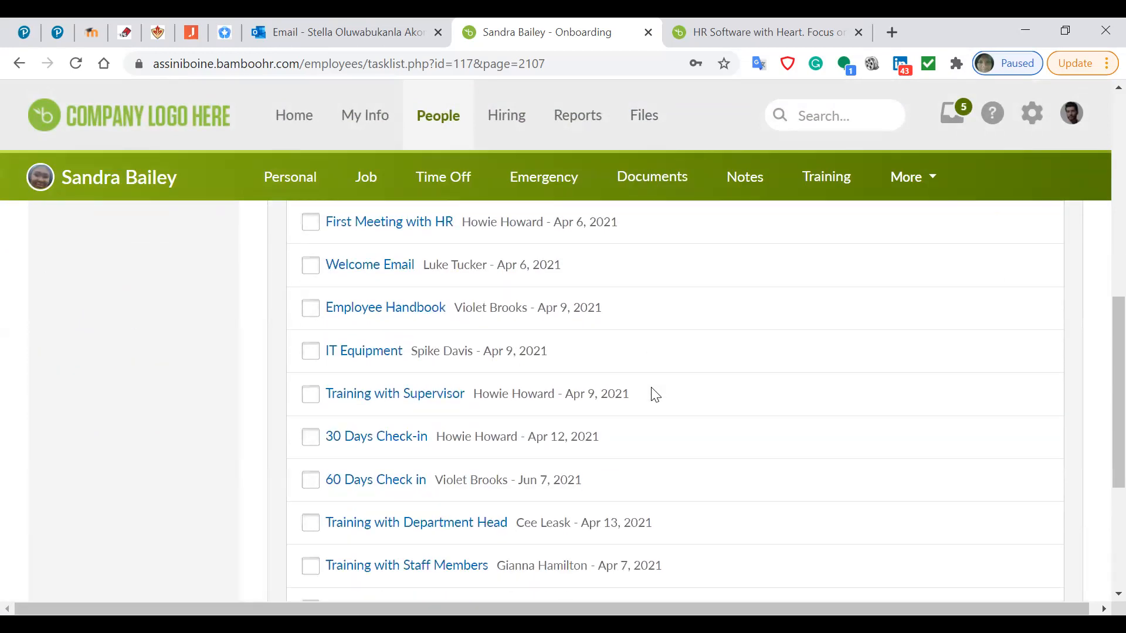
{"action": "scroll", "coordinate": [655, 395], "scroll_direction": "down", "scroll_amount": 3}
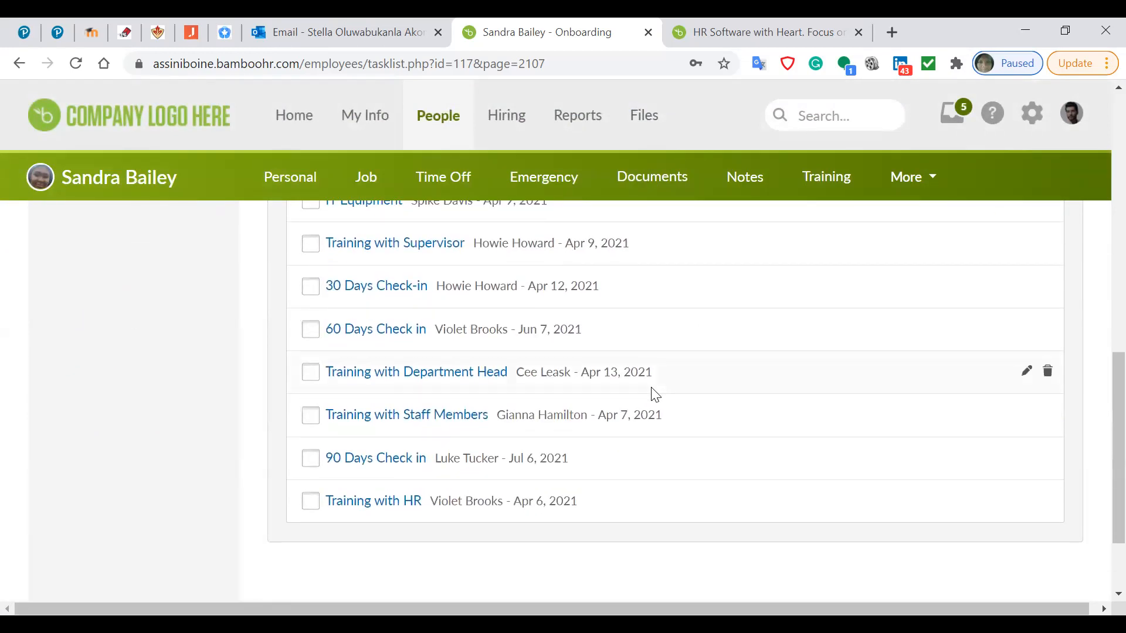
{"action": "scroll", "coordinate": [655, 395], "scroll_direction": "up", "scroll_amount": 5}
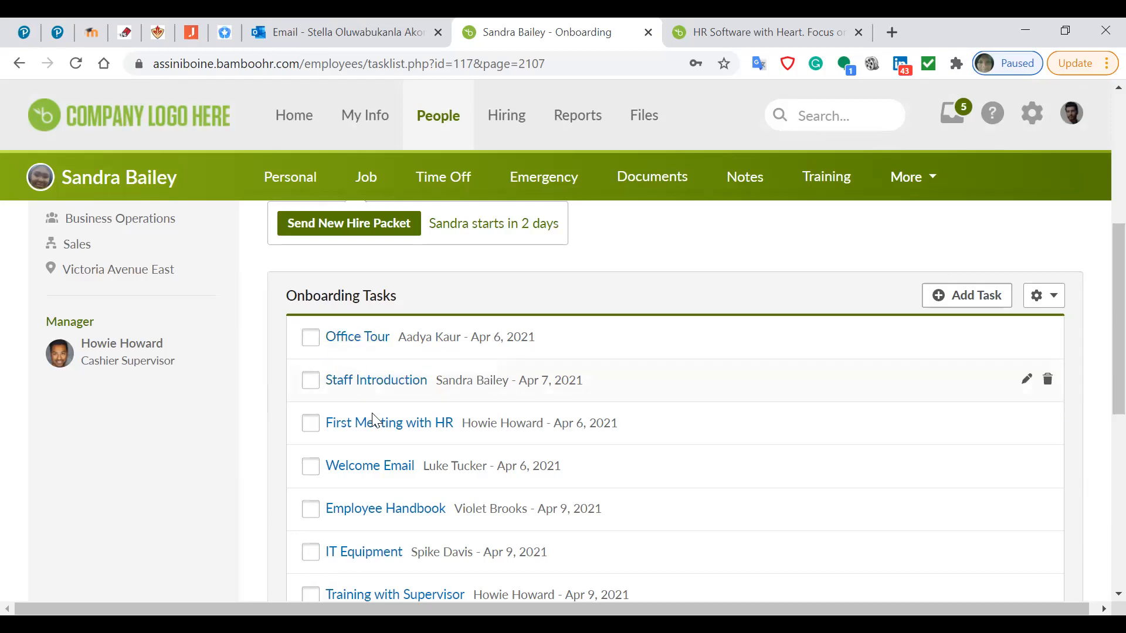
{"action": "scroll", "coordinate": [381, 449], "scroll_direction": "down", "scroll_amount": 8}
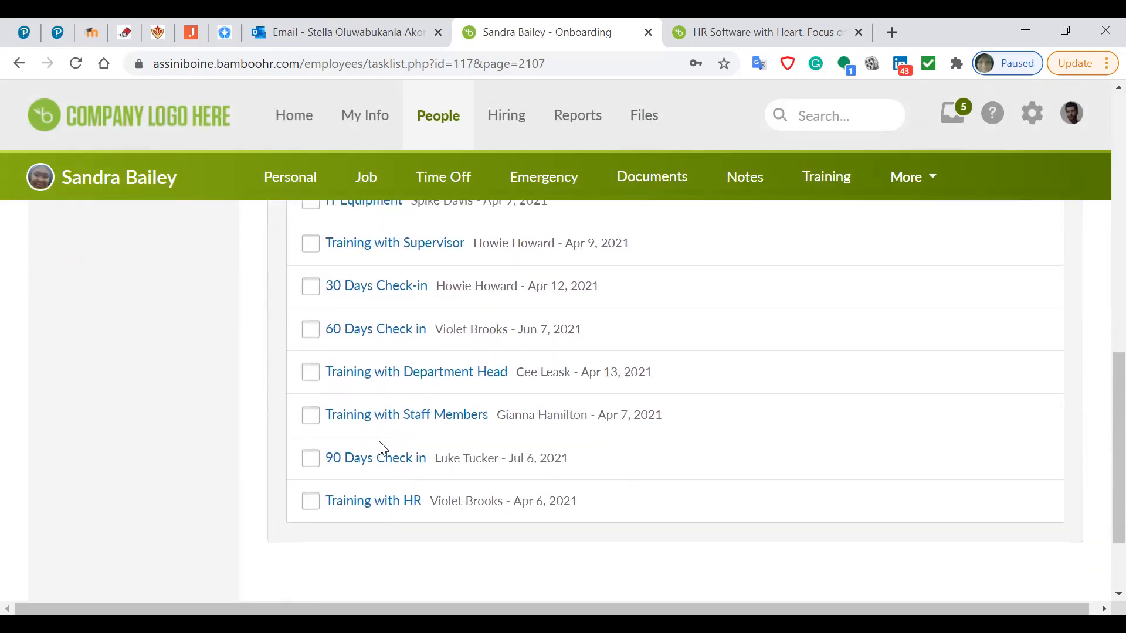
{"action": "left_click", "coordinate": [395, 414]}
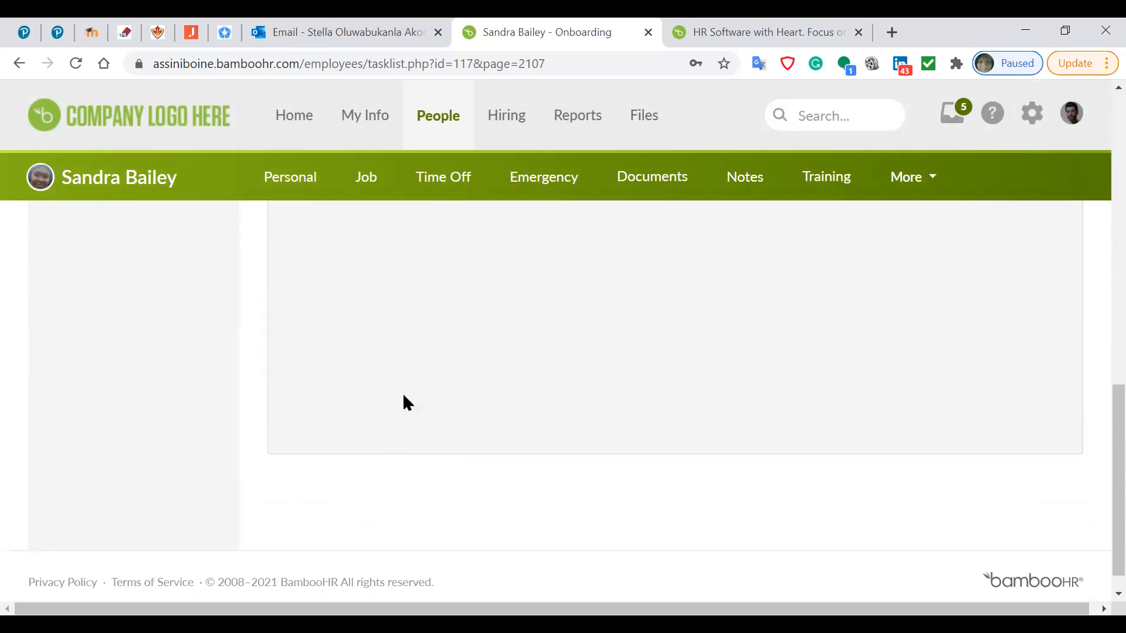
{"action": "scroll", "coordinate": [419, 363], "scroll_direction": "up", "scroll_amount": 1}
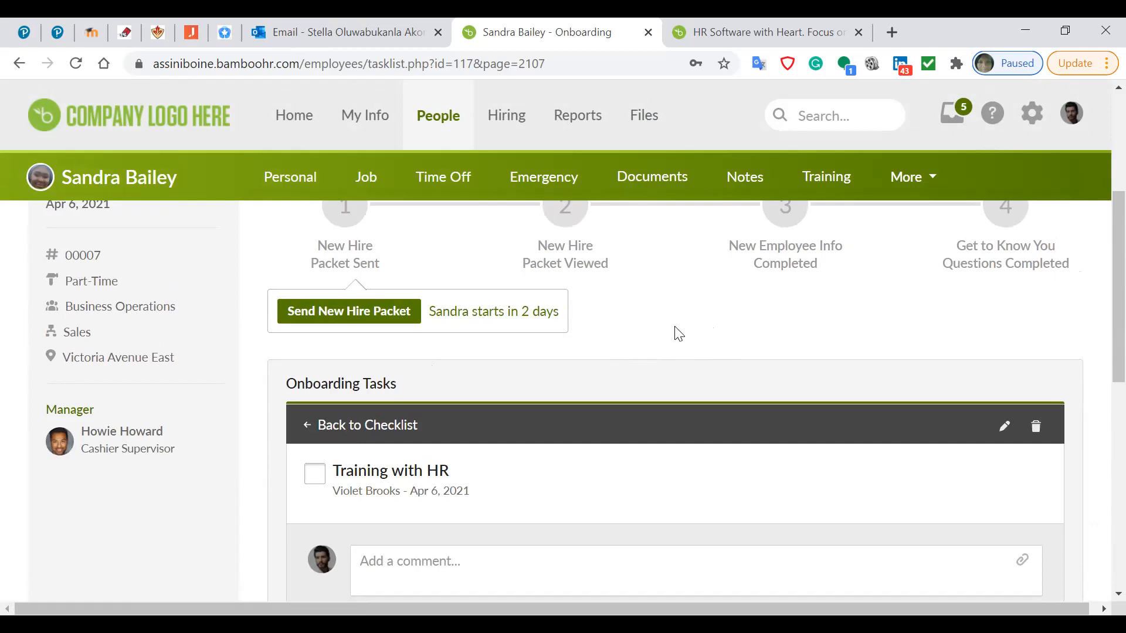
- Open the employee's New Hire Packet, preview it, and review the welcome message and first-day details on the When & Where page
{"action": "left_click", "coordinate": [343, 312]}
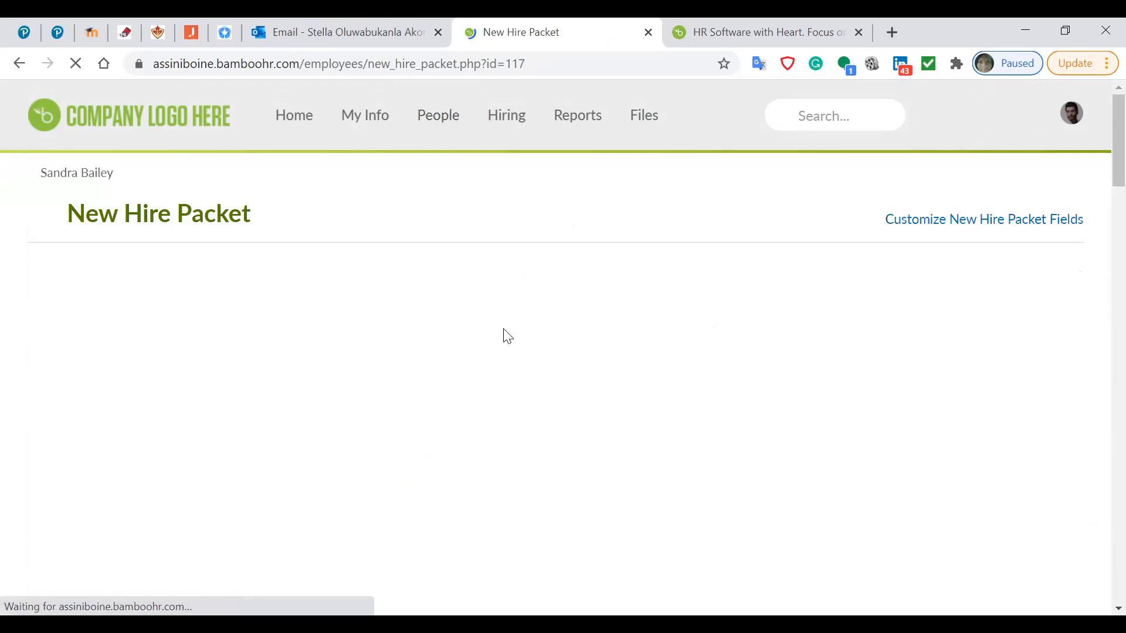
{"action": "scroll", "coordinate": [375, 376], "scroll_direction": "down", "scroll_amount": 3}
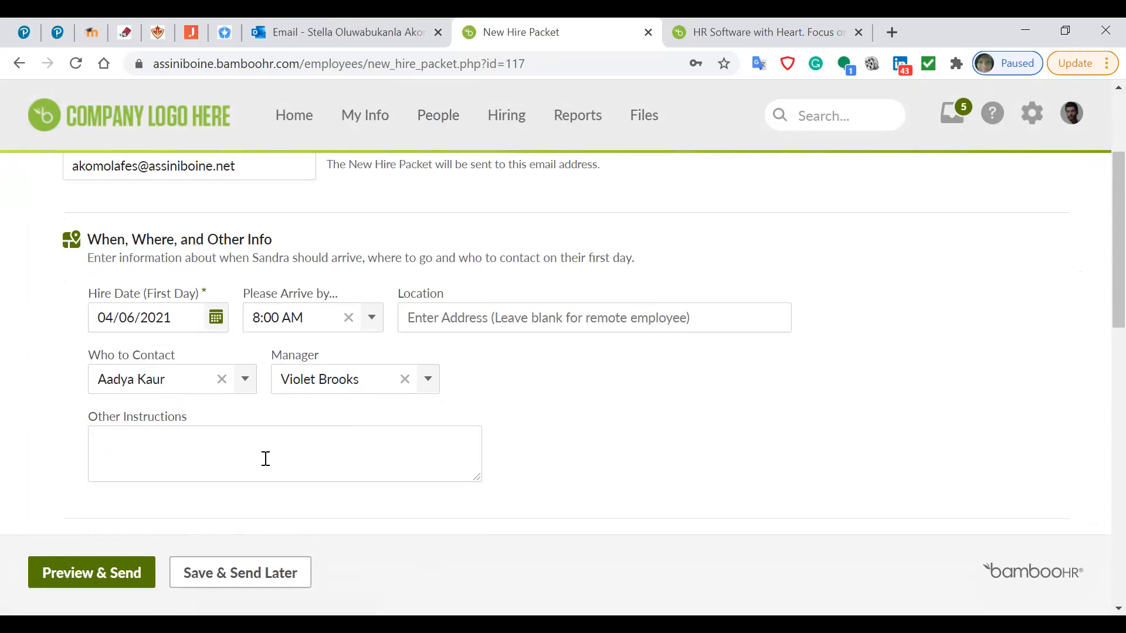
{"action": "left_click", "coordinate": [103, 583]}
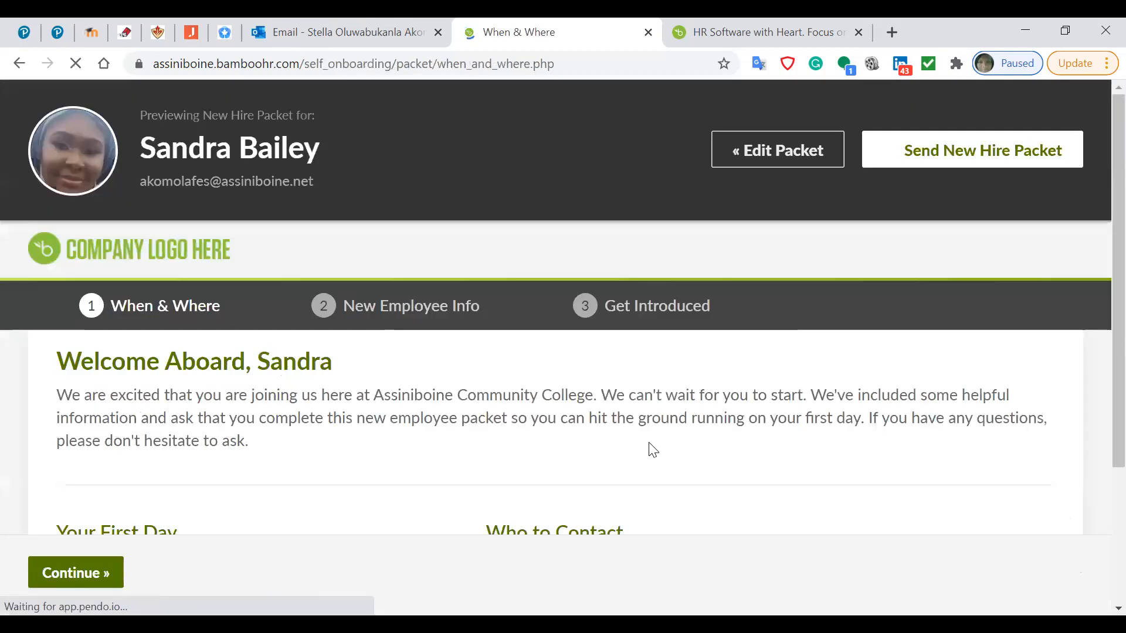
{"action": "scroll", "coordinate": [404, 440], "scroll_direction": "down", "scroll_amount": 2}
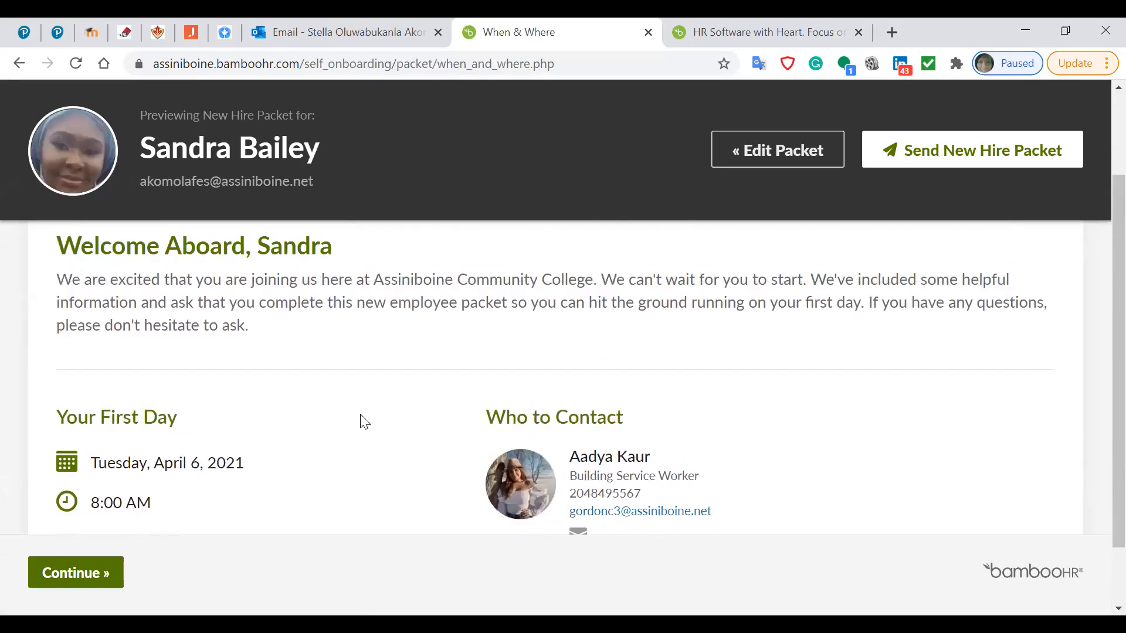
{"action": "scroll", "coordinate": [355, 410], "scroll_direction": "up", "scroll_amount": 2}
{"action": "scroll", "coordinate": [358, 407], "scroll_direction": "down", "scroll_amount": 3}
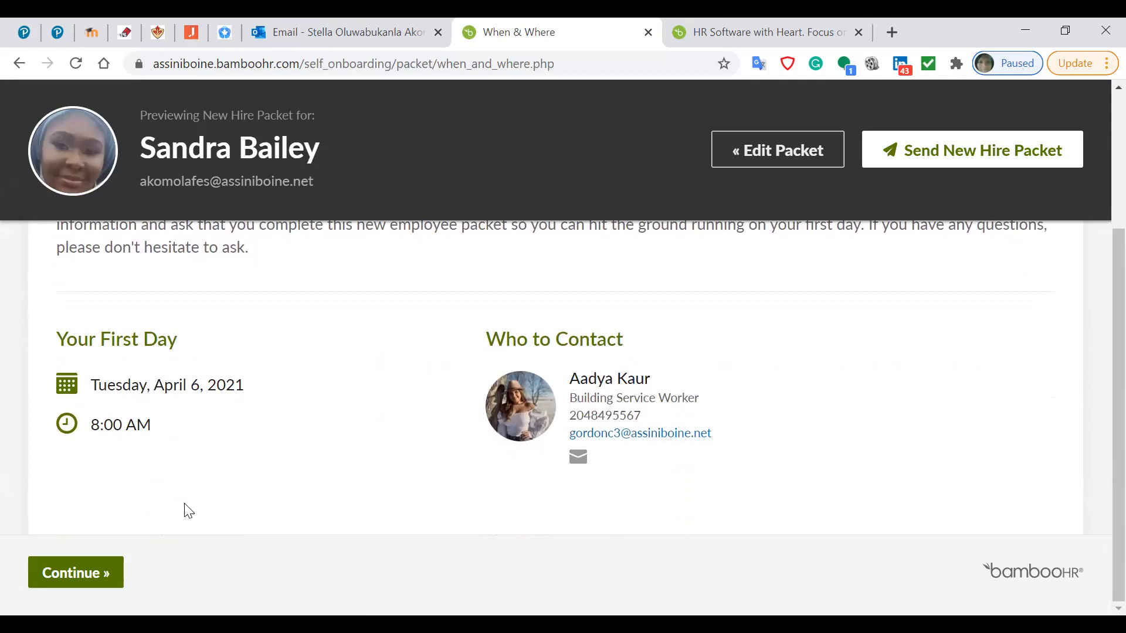
- Advance the packet preview to New Employee Info and look through the form's personal, address, and education sections
{"action": "left_click", "coordinate": [59, 579]}
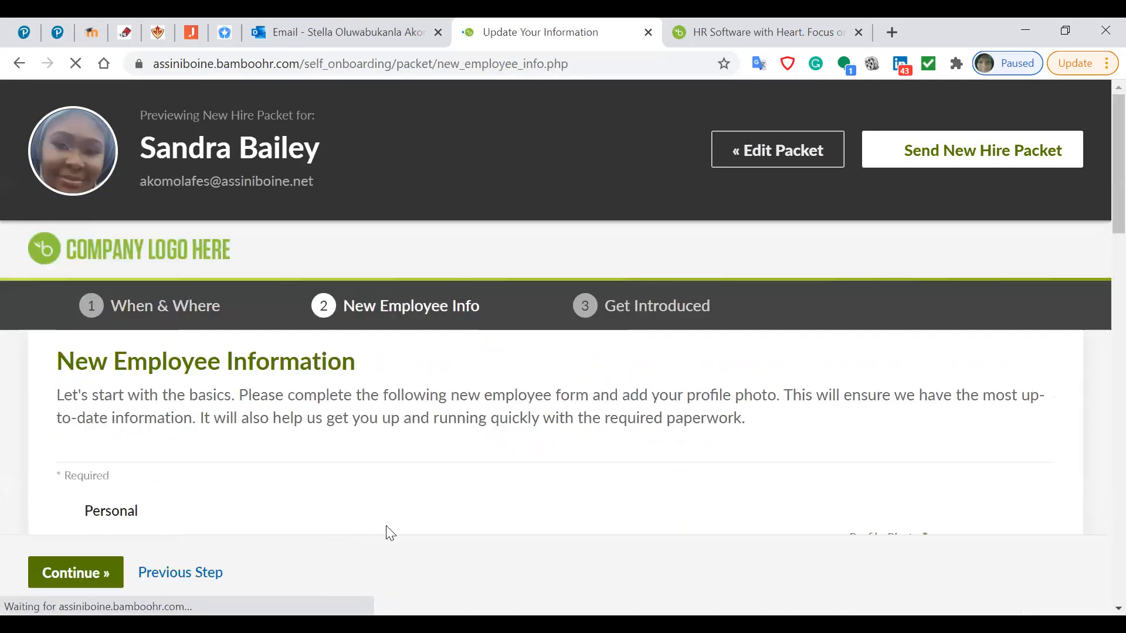
{"action": "scroll", "coordinate": [604, 486], "scroll_direction": "down", "scroll_amount": 10}
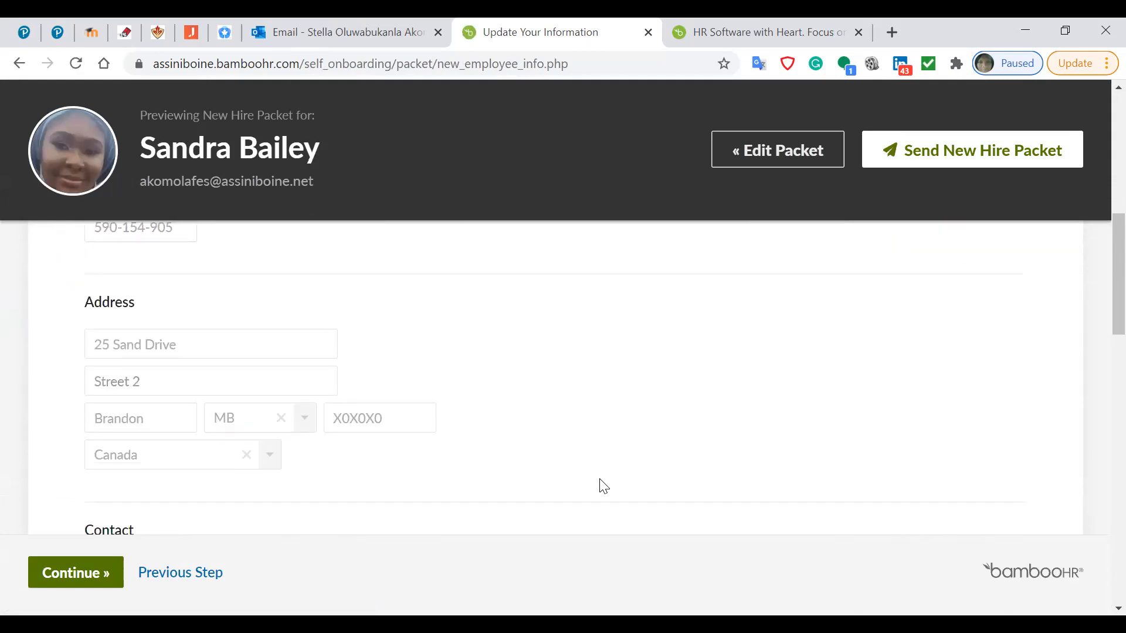
{"action": "scroll", "coordinate": [604, 486], "scroll_direction": "down", "scroll_amount": 5}
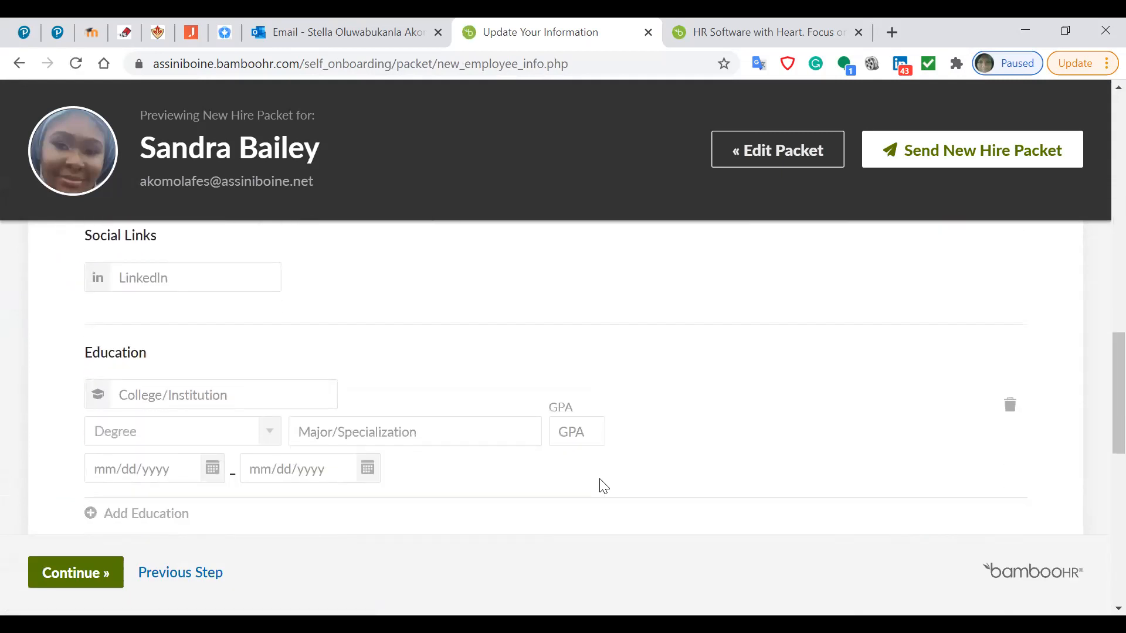
- Advance the packet preview to Get Introduced and review the questions the new hire is asked to answer
{"action": "left_click", "coordinate": [88, 573]}
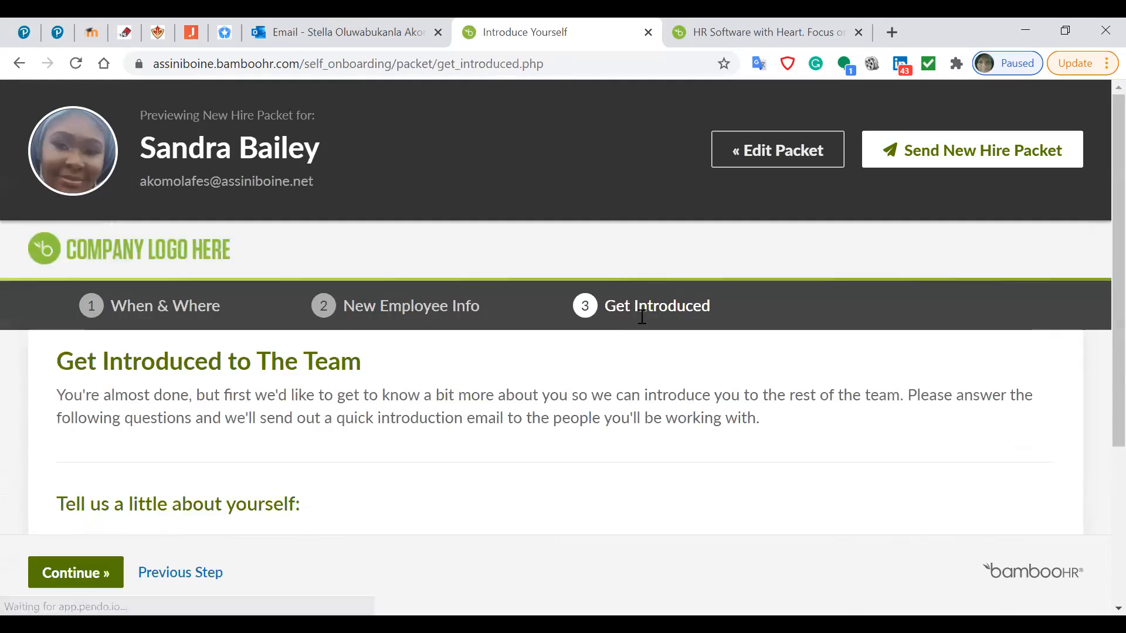
{"action": "scroll", "coordinate": [570, 434], "scroll_direction": "down", "scroll_amount": 3}
{"action": "scroll", "coordinate": [572, 439], "scroll_direction": "down", "scroll_amount": 1}
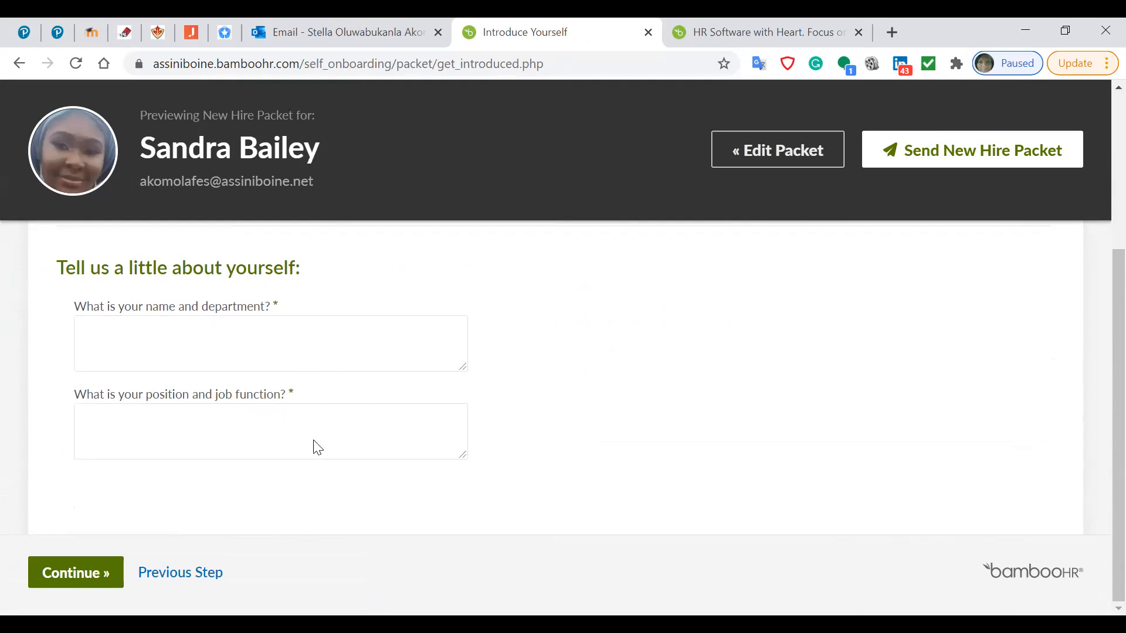
- Advance to the packet's final page and examine the first-day details, contact person, manager and team, and company HR site link
{"action": "left_click", "coordinate": [74, 569]}
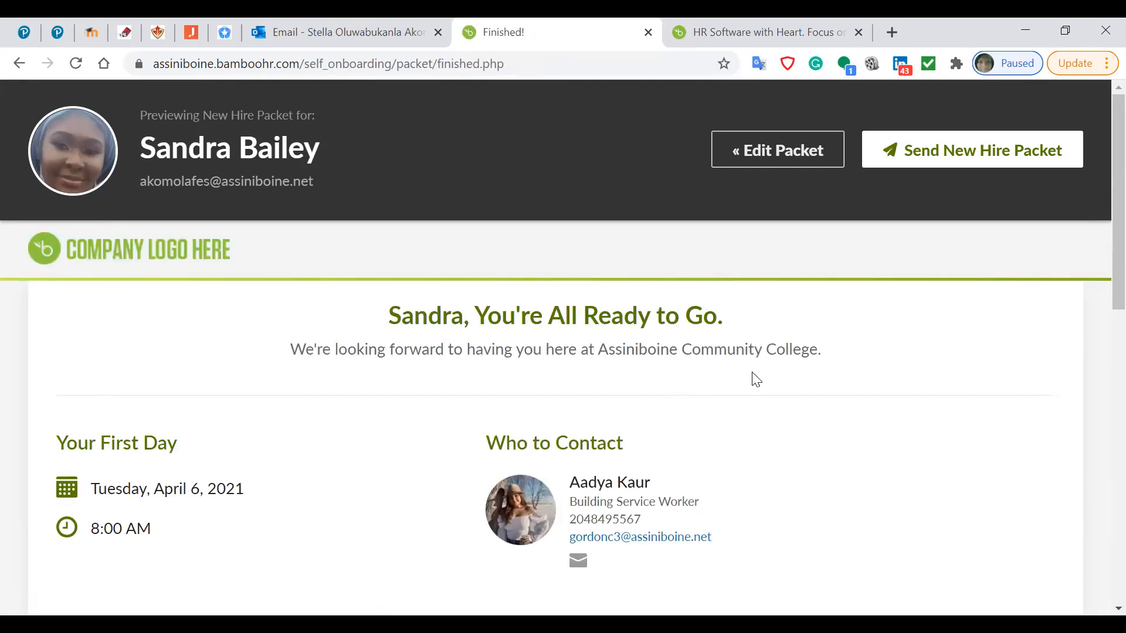
{"action": "scroll", "coordinate": [751, 373], "scroll_direction": "down", "scroll_amount": 8}
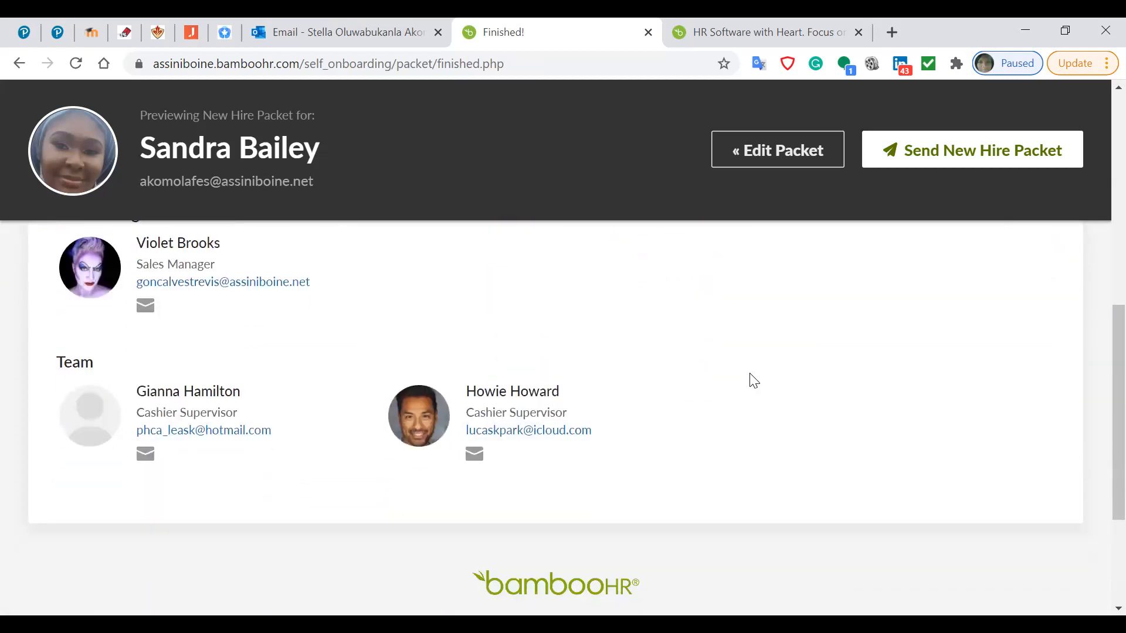
{"action": "scroll", "coordinate": [753, 381], "scroll_direction": "up", "scroll_amount": 8}
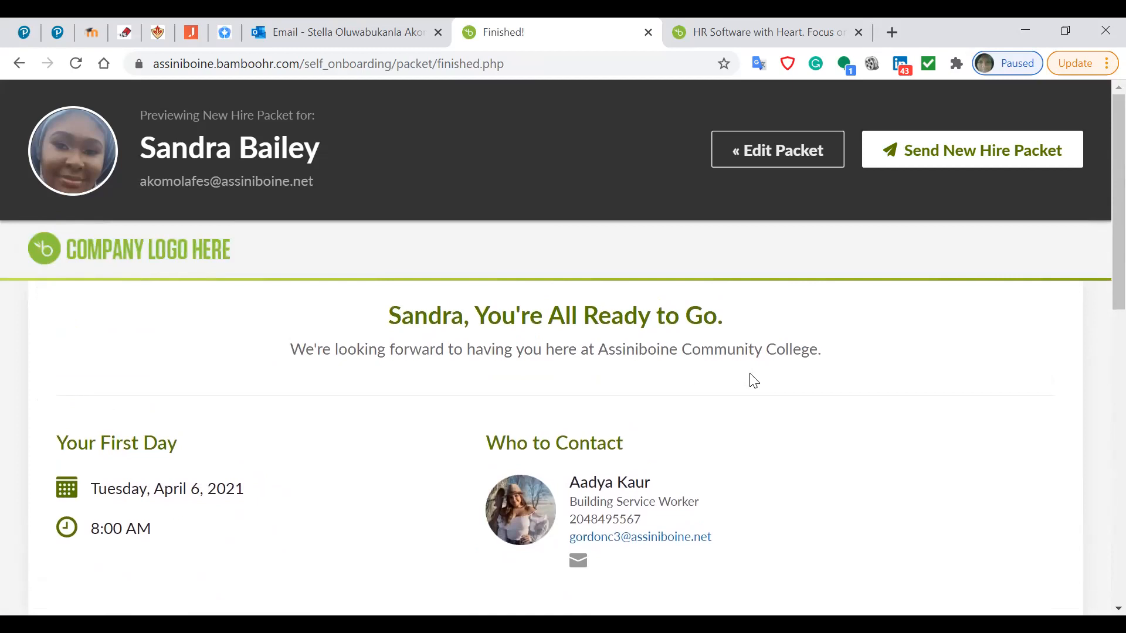
{"action": "scroll", "coordinate": [754, 381], "scroll_direction": "down", "scroll_amount": 2}
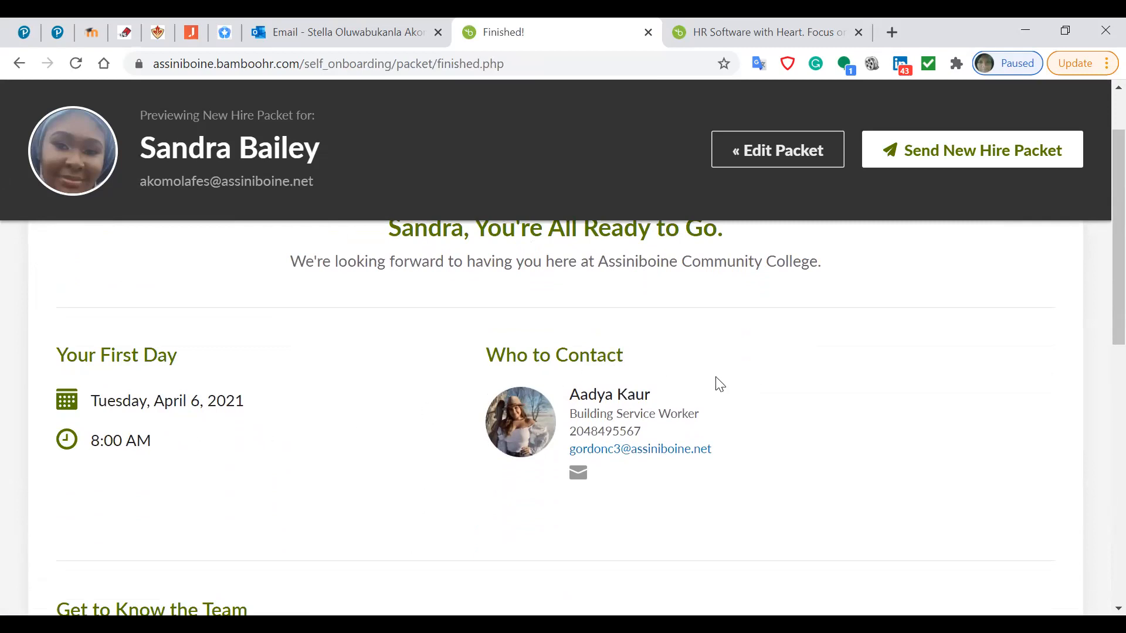
{"action": "scroll", "coordinate": [738, 490], "scroll_direction": "down", "scroll_amount": 1}
{"action": "scroll", "coordinate": [737, 490], "scroll_direction": "down", "scroll_amount": 4}
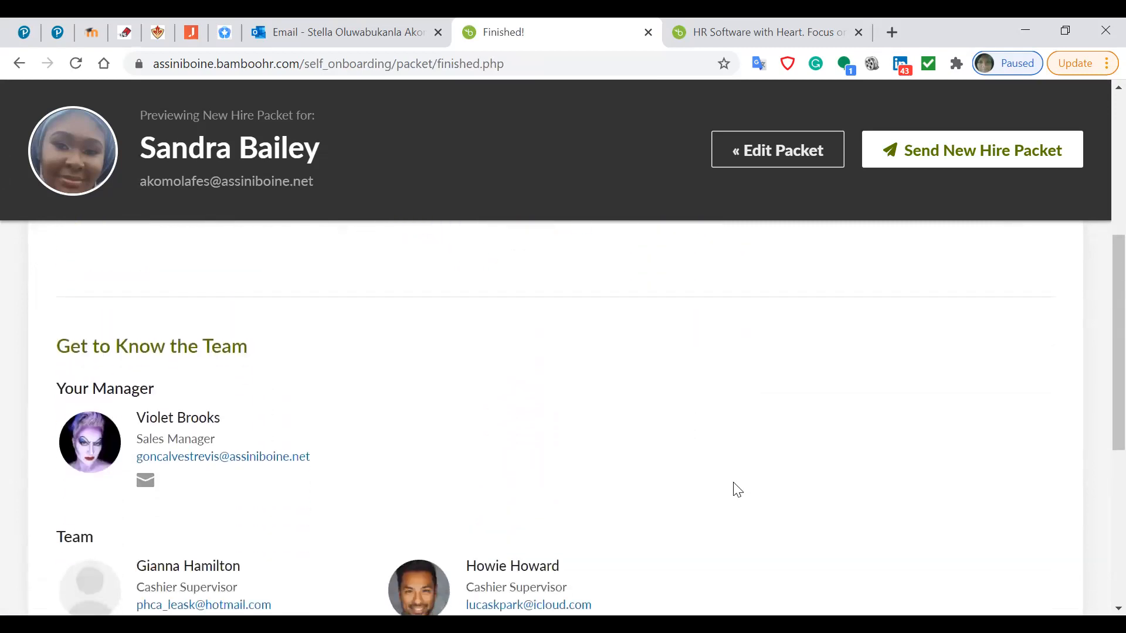
{"action": "scroll", "coordinate": [737, 490], "scroll_direction": "up", "scroll_amount": 3}
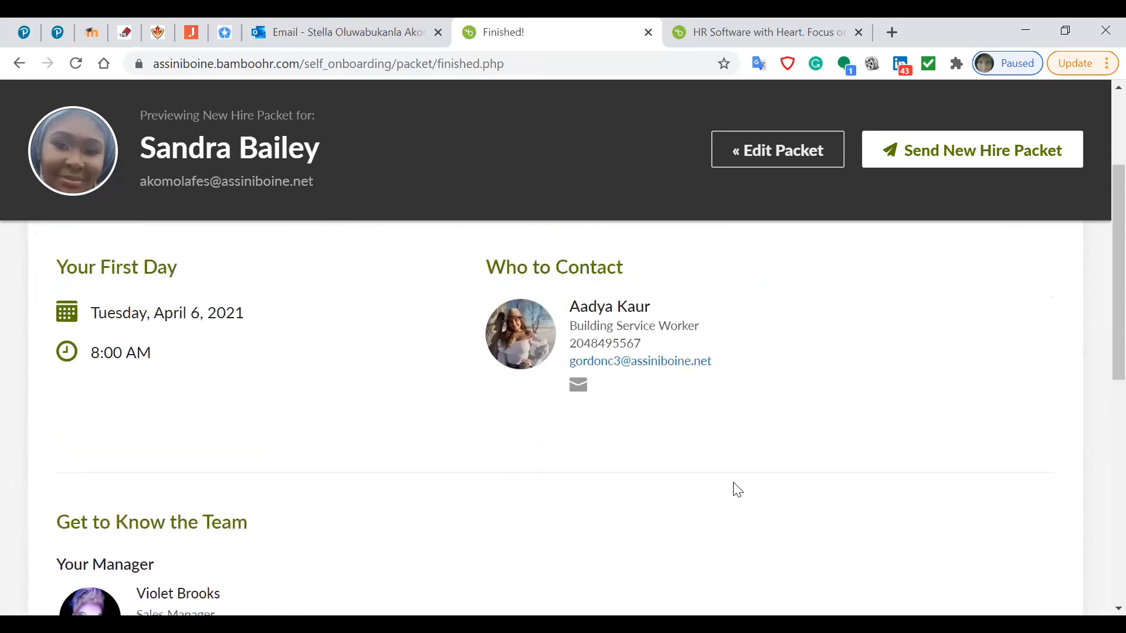
{"action": "scroll", "coordinate": [738, 489], "scroll_direction": "down", "scroll_amount": 1}
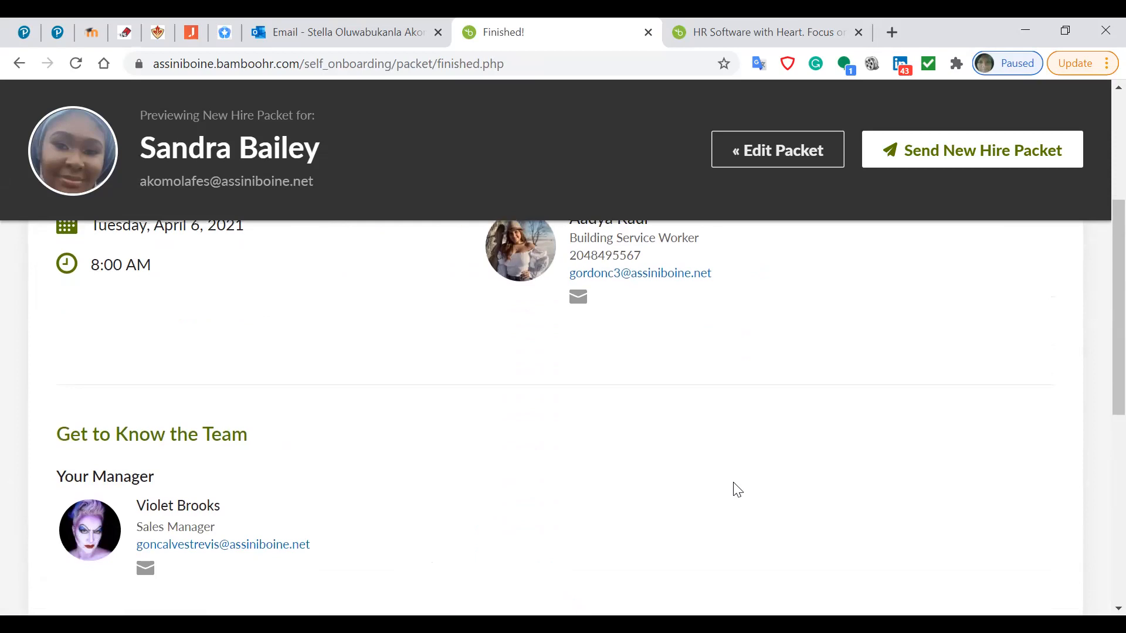
{"action": "scroll", "coordinate": [737, 490], "scroll_direction": "down", "scroll_amount": 2}
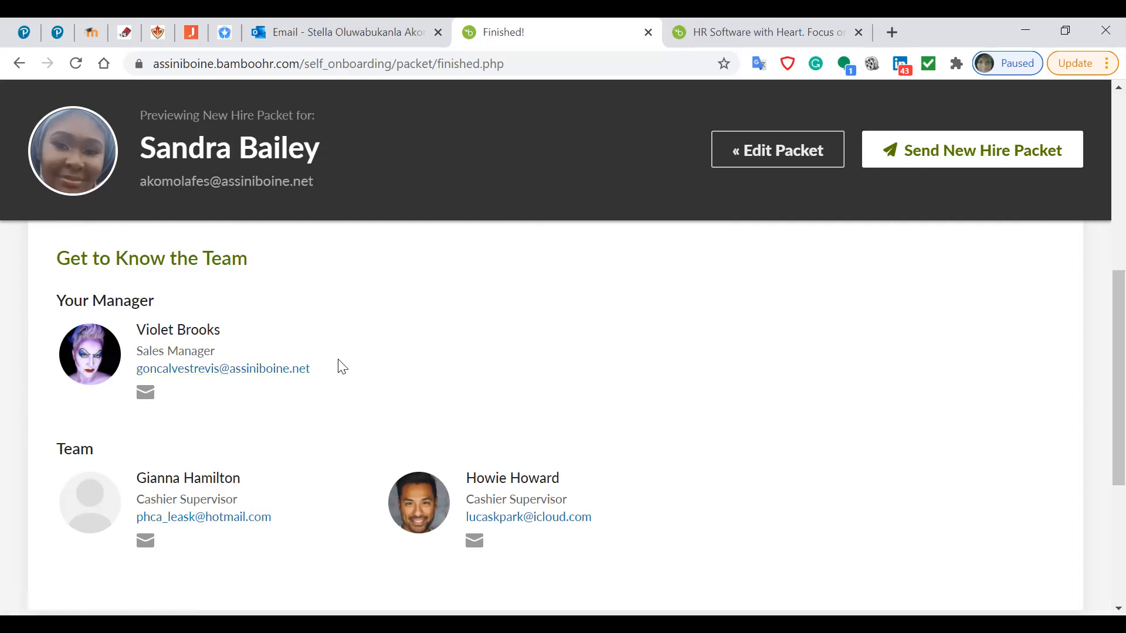
{"action": "scroll", "coordinate": [383, 392], "scroll_direction": "down", "scroll_amount": 5}
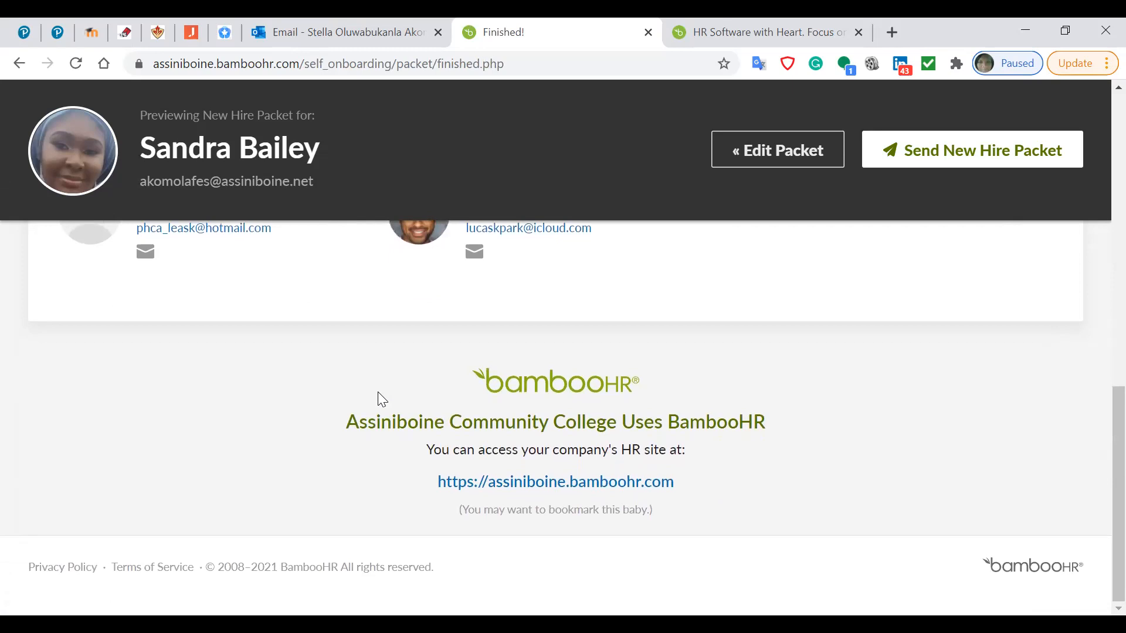
{"action": "scroll", "coordinate": [829, 389], "scroll_direction": "up", "scroll_amount": 6}
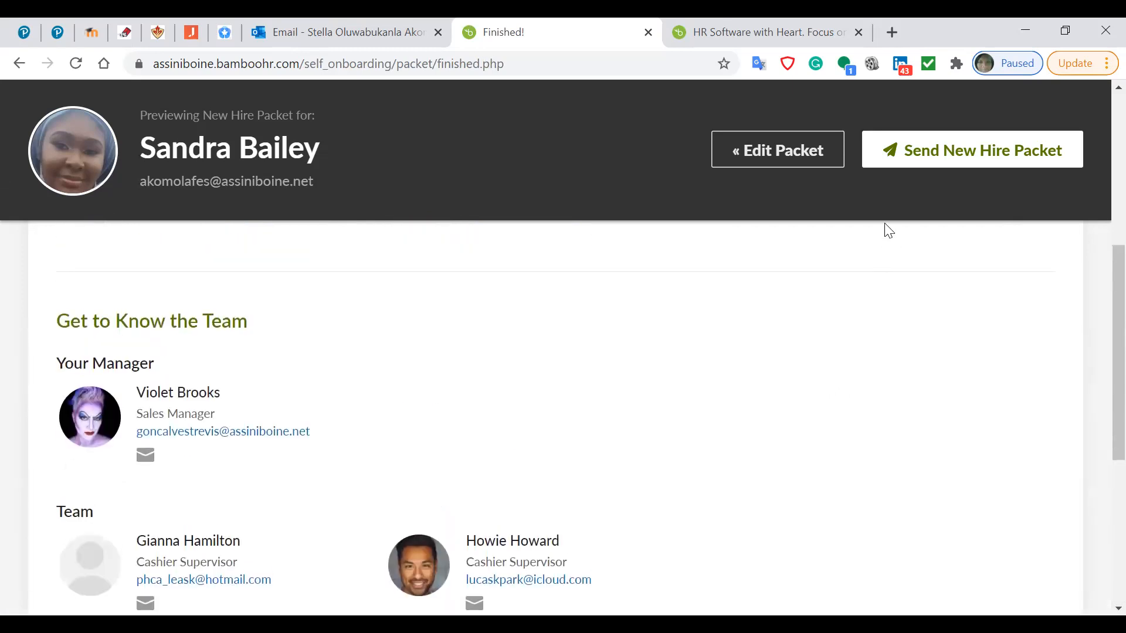